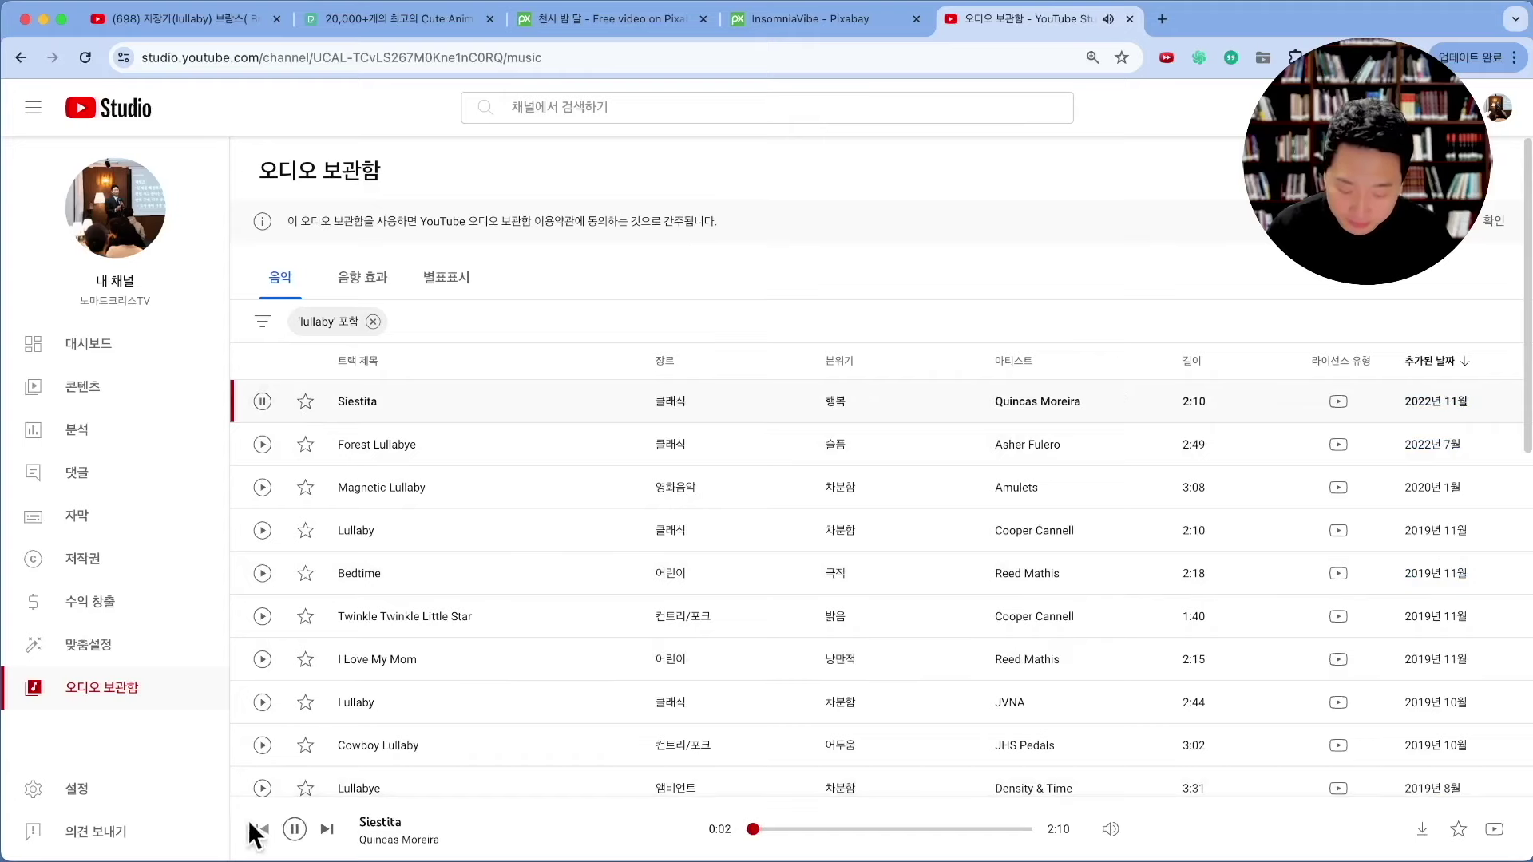
# Stop Siestita and preview Forest Lullabye, Magnetic Lullaby, the classical Lullaby and Bedtime from the filtered audio library tracks.
pyautogui.click(296, 828)
pyautogui.scroll(-3, 506, 415)
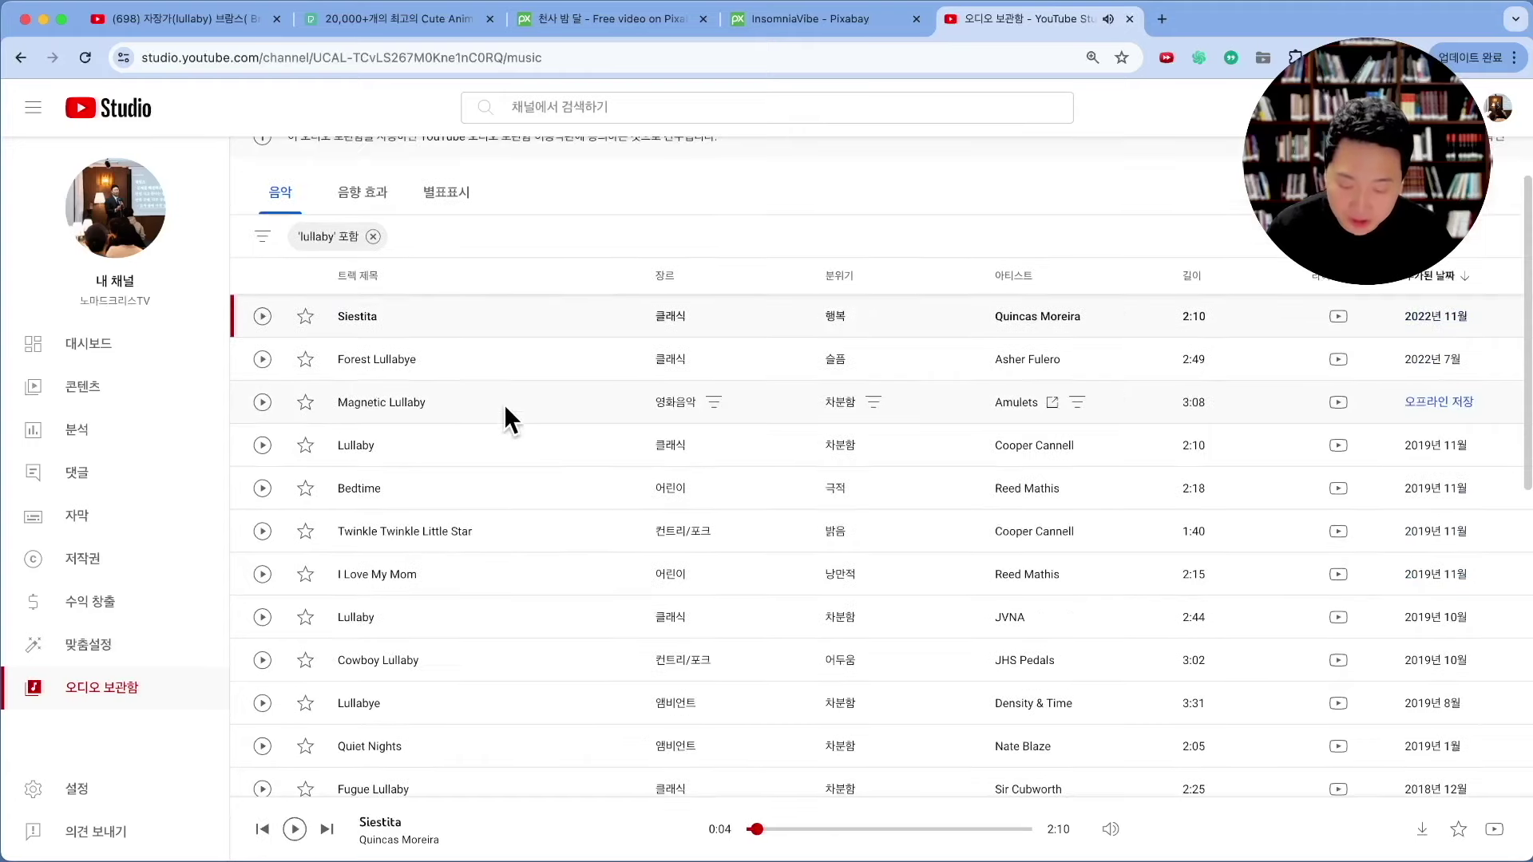
pyautogui.click(262, 321)
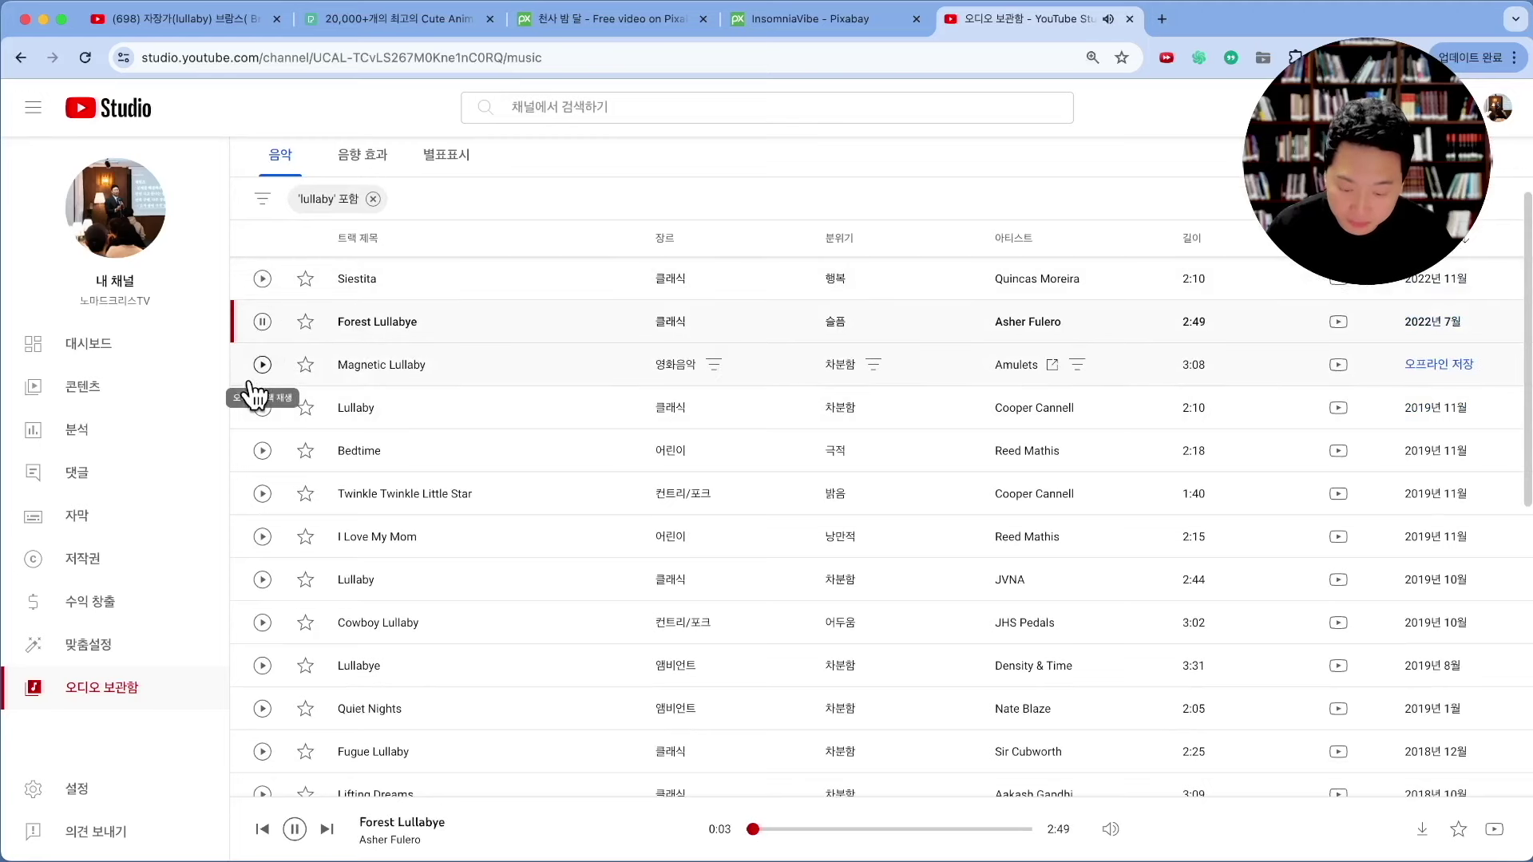
pyautogui.click(262, 364)
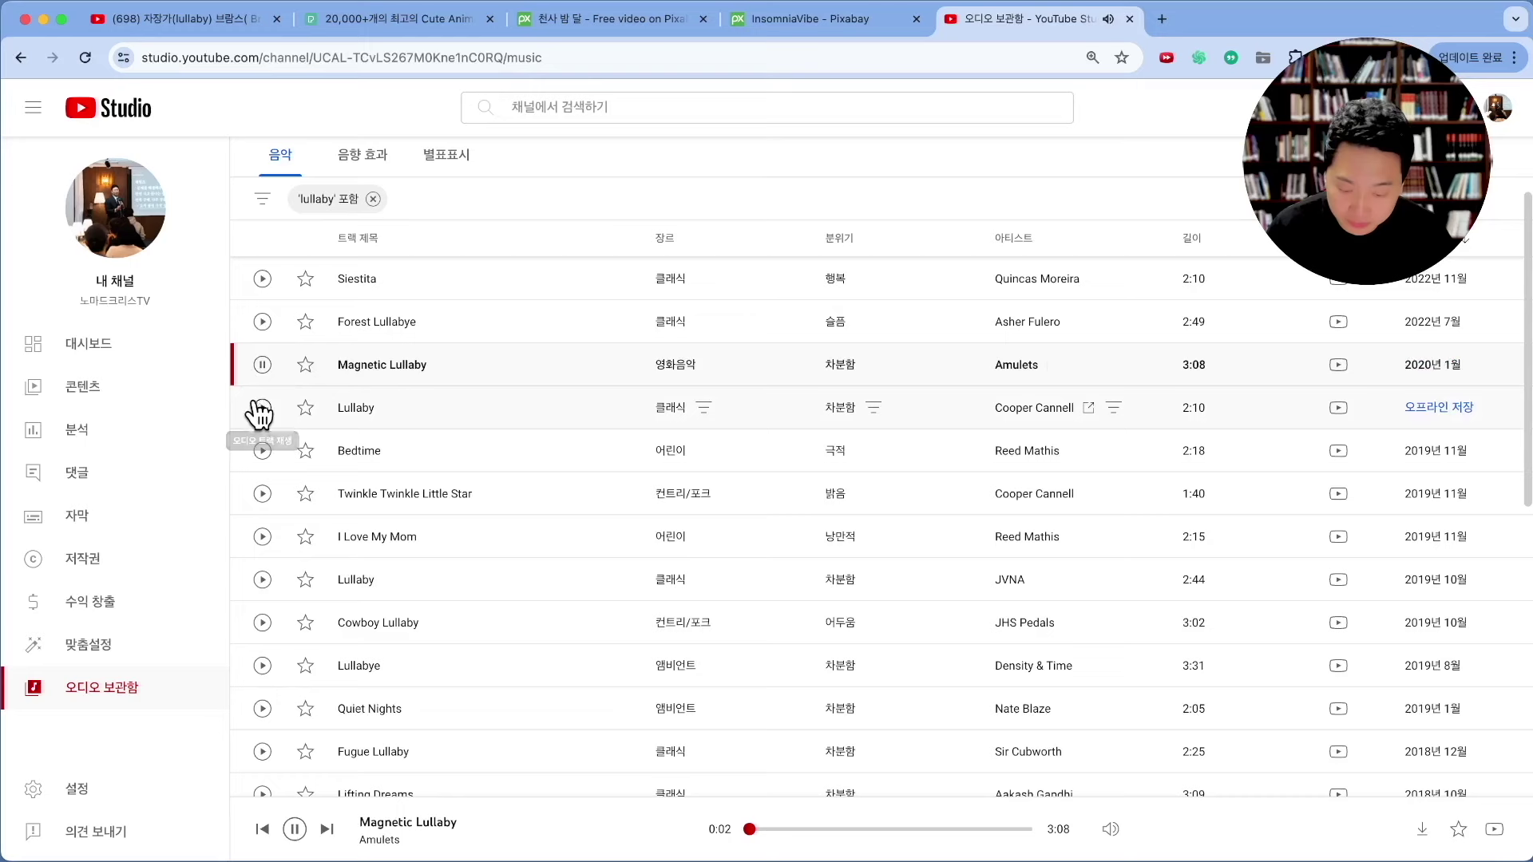
pyautogui.click(262, 407)
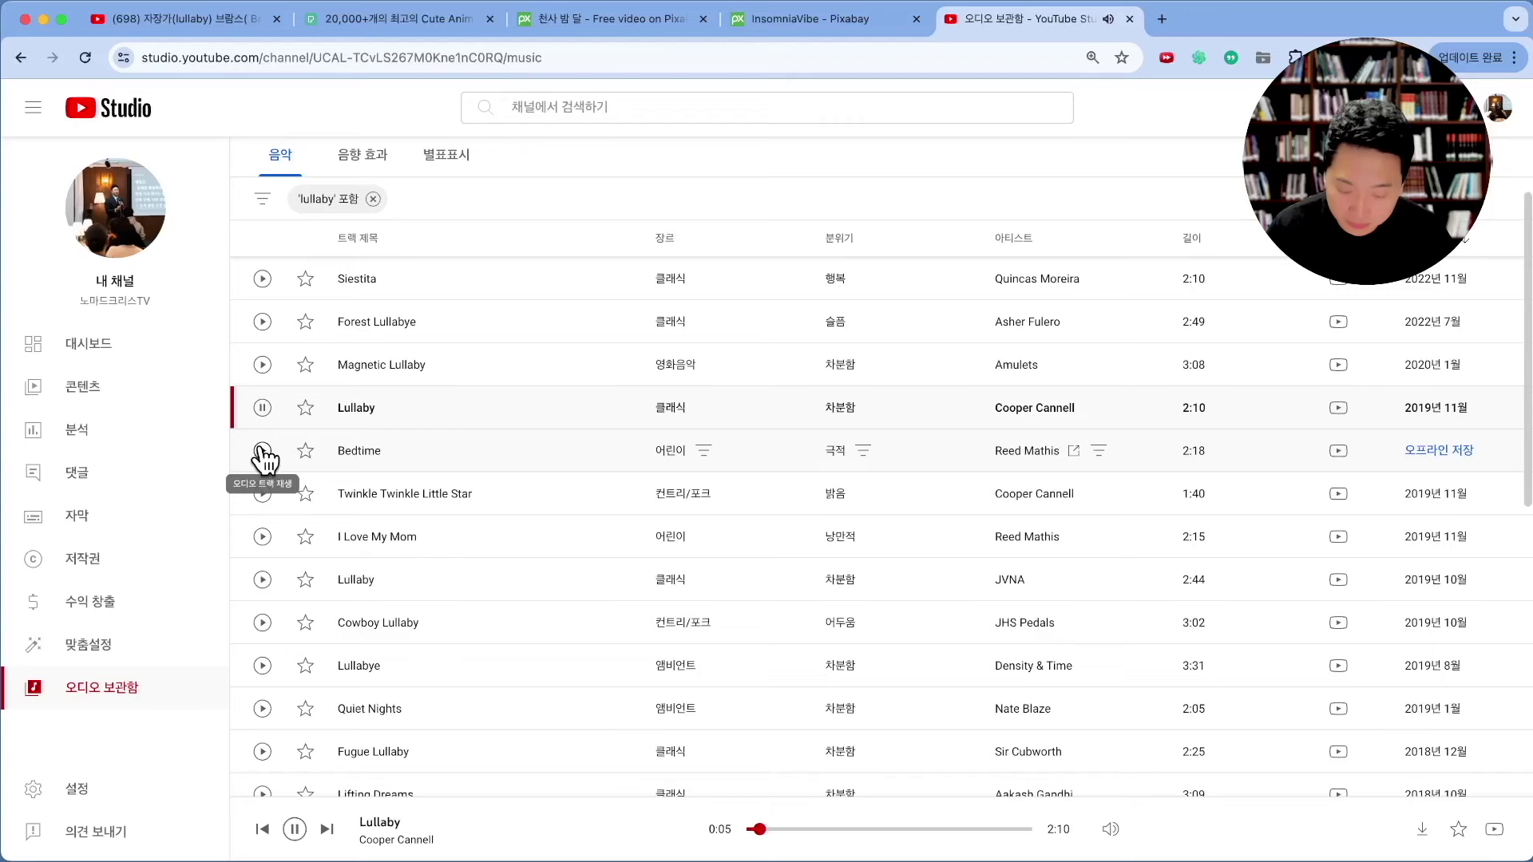
pyautogui.click(263, 451)
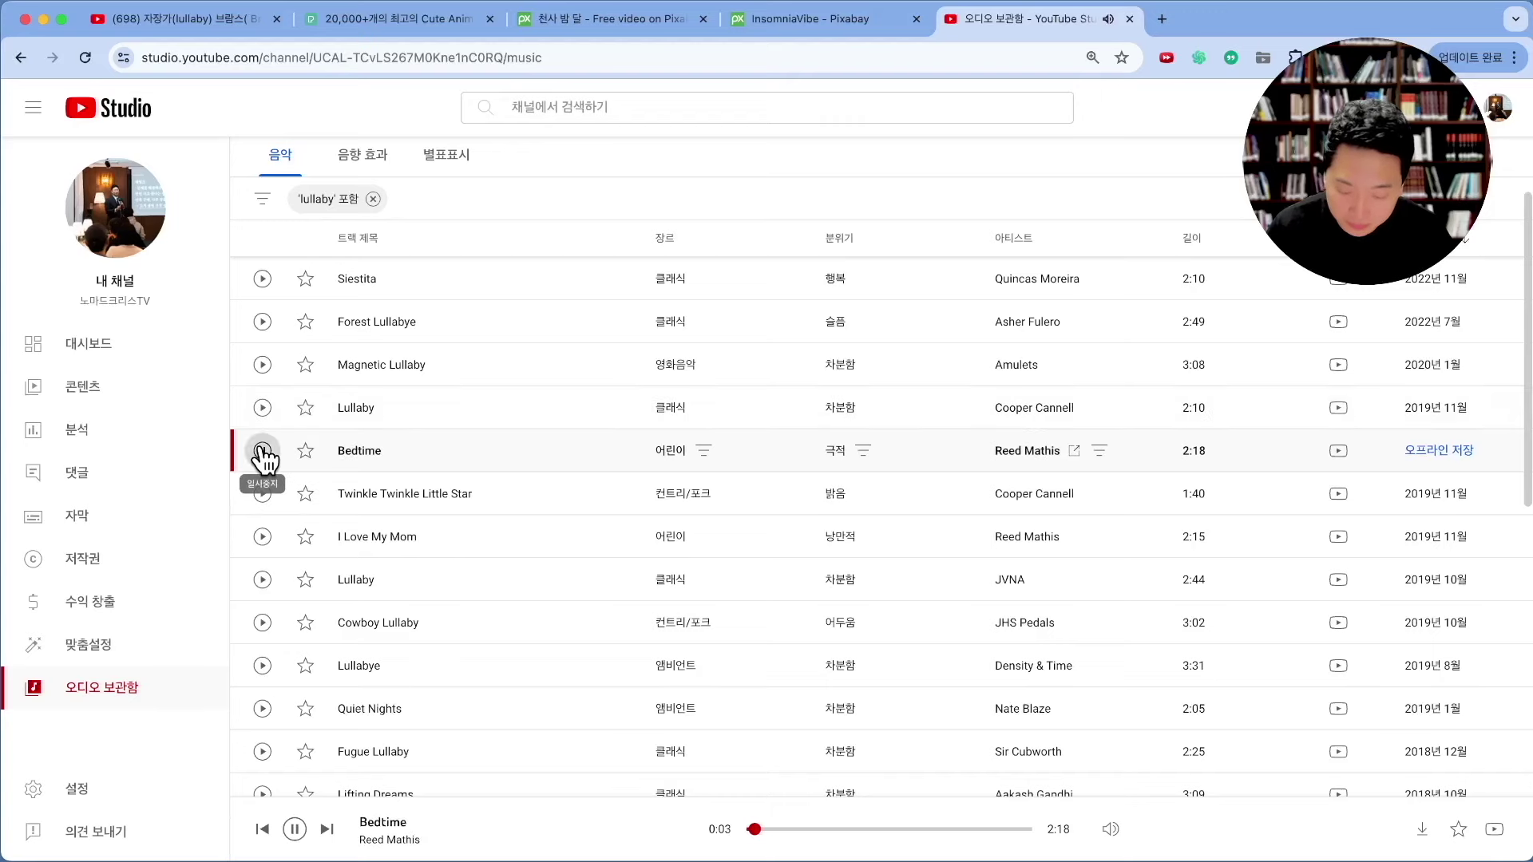
# Replay Siestita briefly, pause it and download the track from the audio library.
pyautogui.scroll(2, 264, 459)
pyautogui.click(261, 372)
pyautogui.click(260, 372)
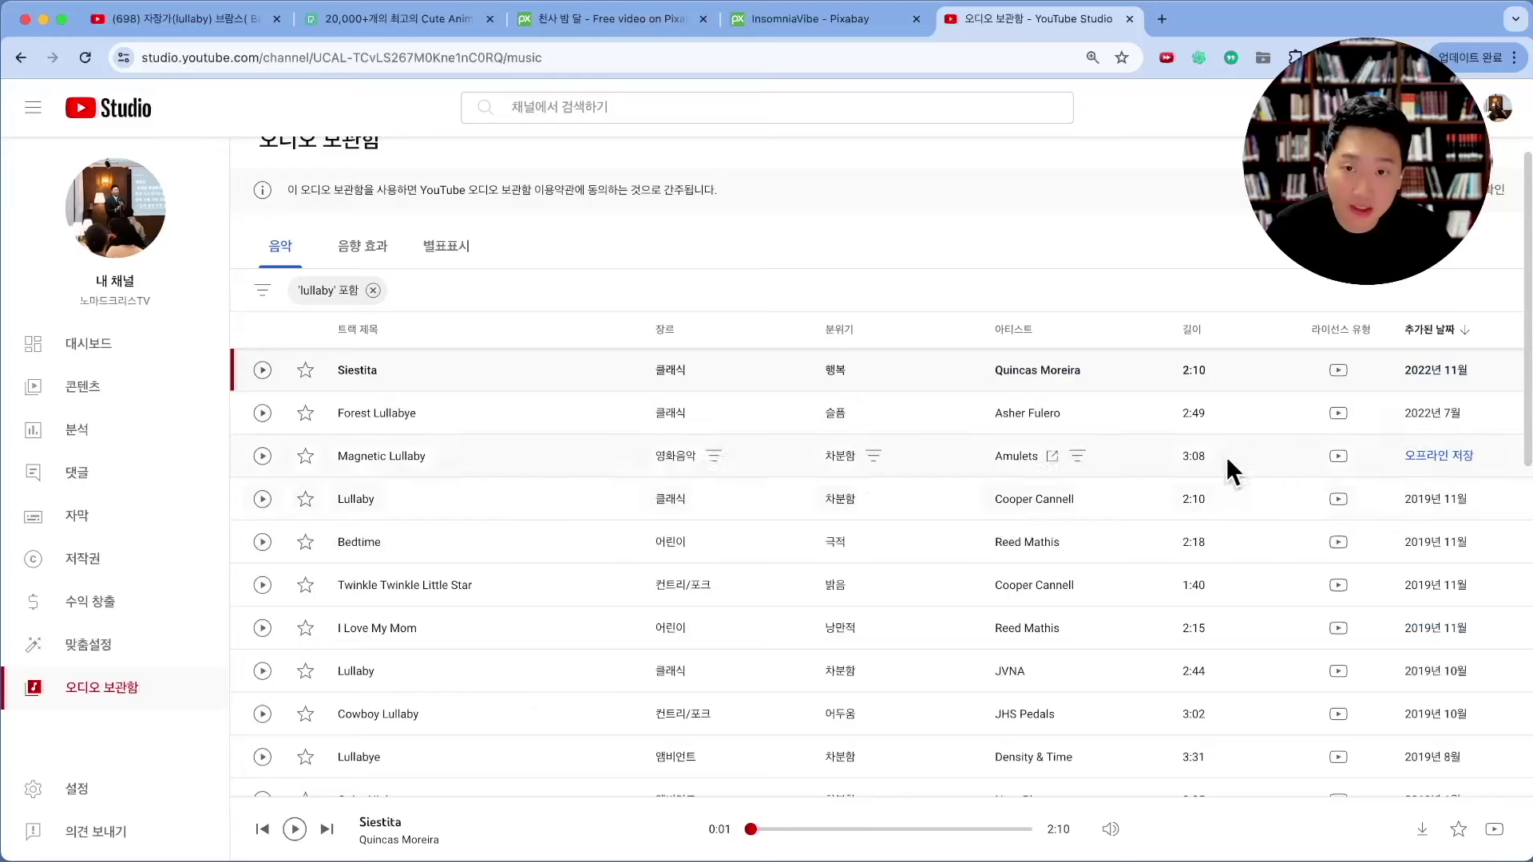
pyautogui.click(1459, 372)
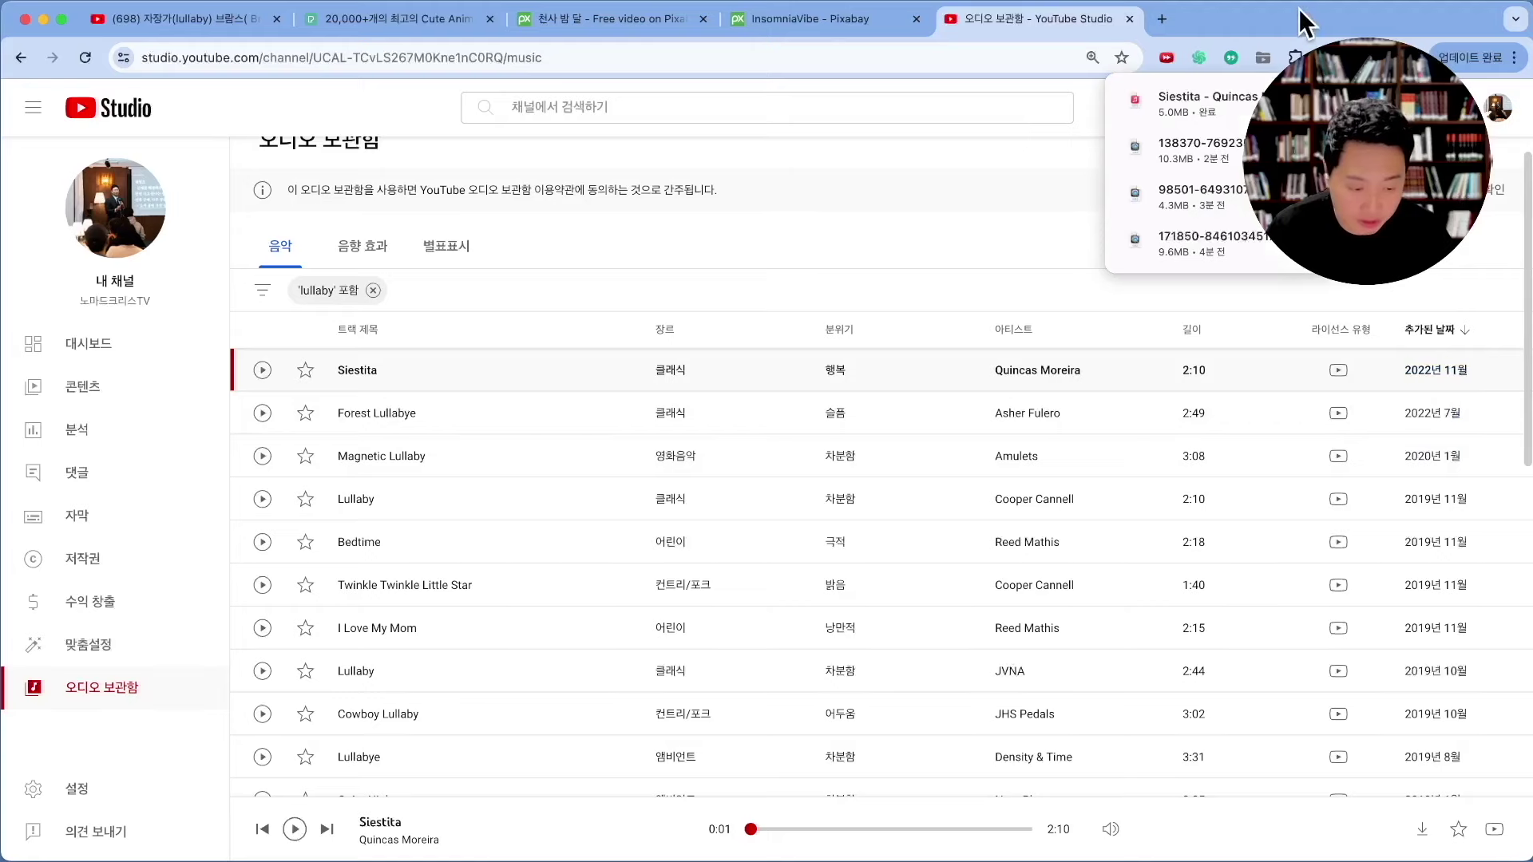
# Examine the license types of the remaining lullaby tracks down to the end of the list.
pyautogui.scroll(-10, 811, 392)
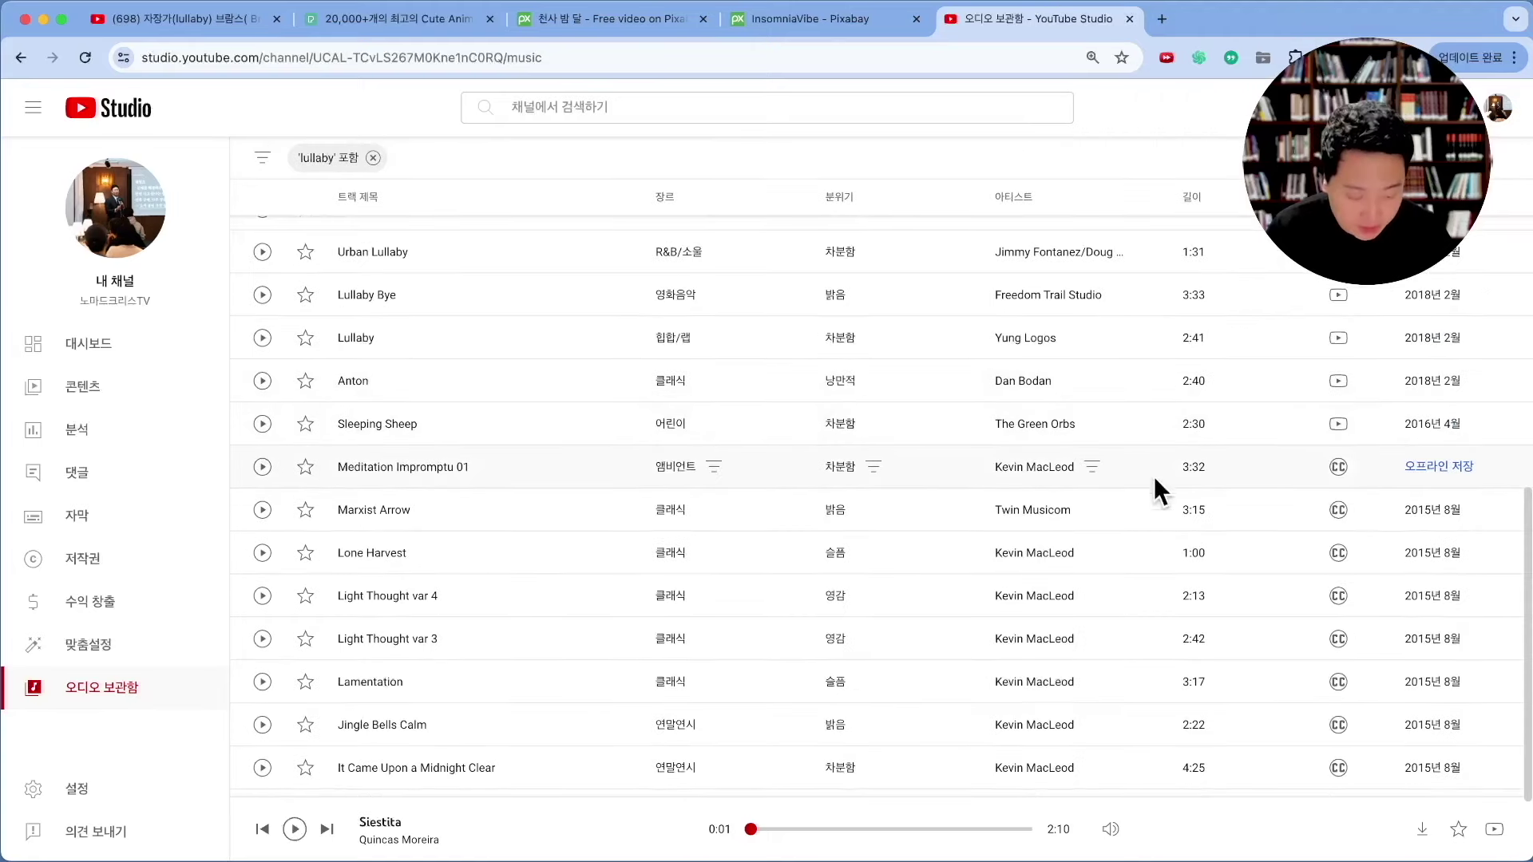
pyautogui.moveTo(1341, 479)
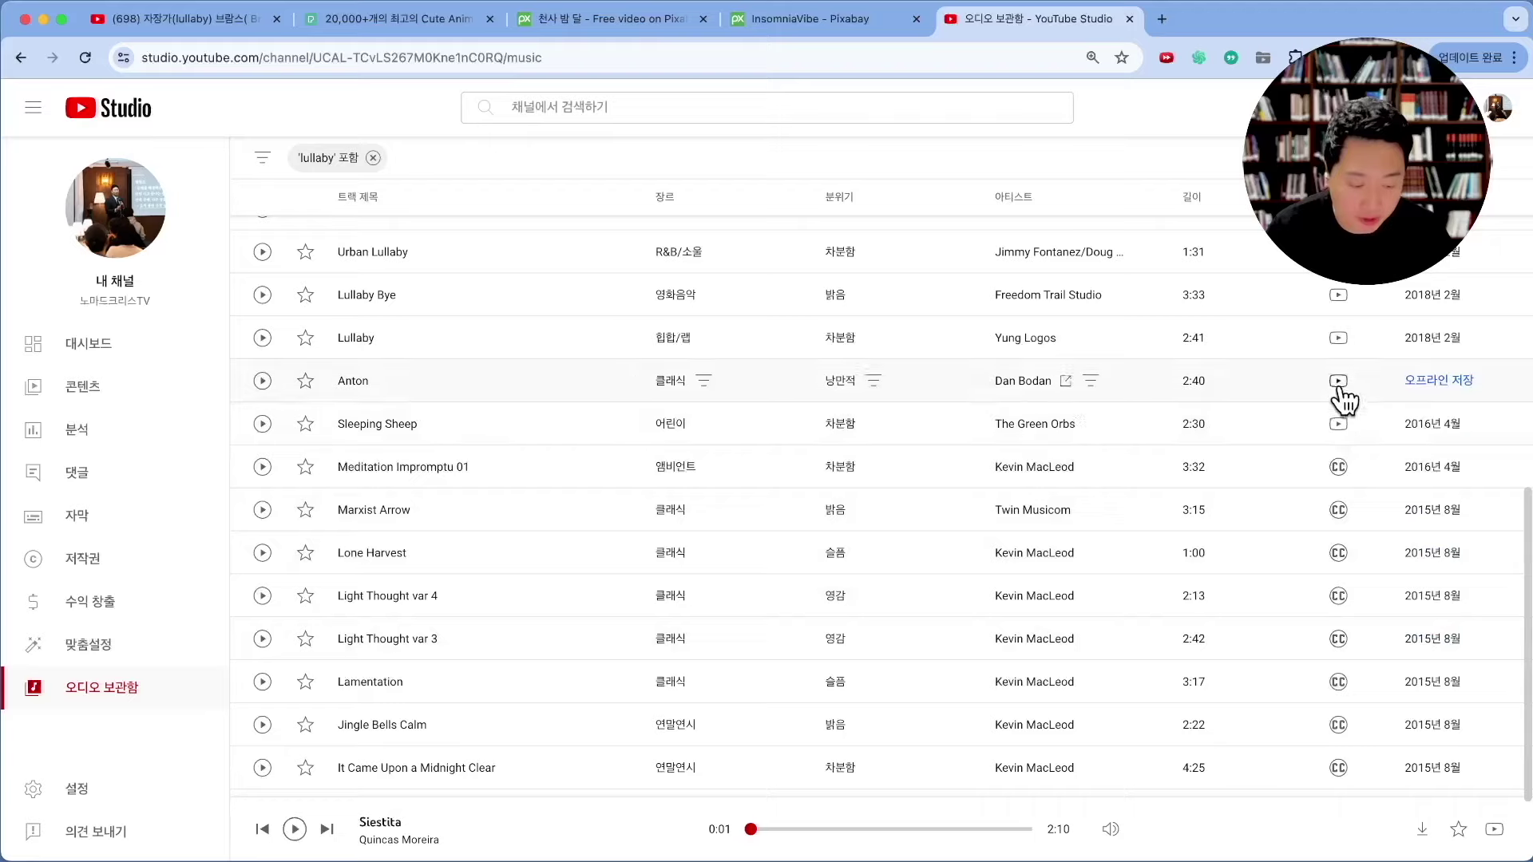
pyautogui.scroll(10, 1344, 399)
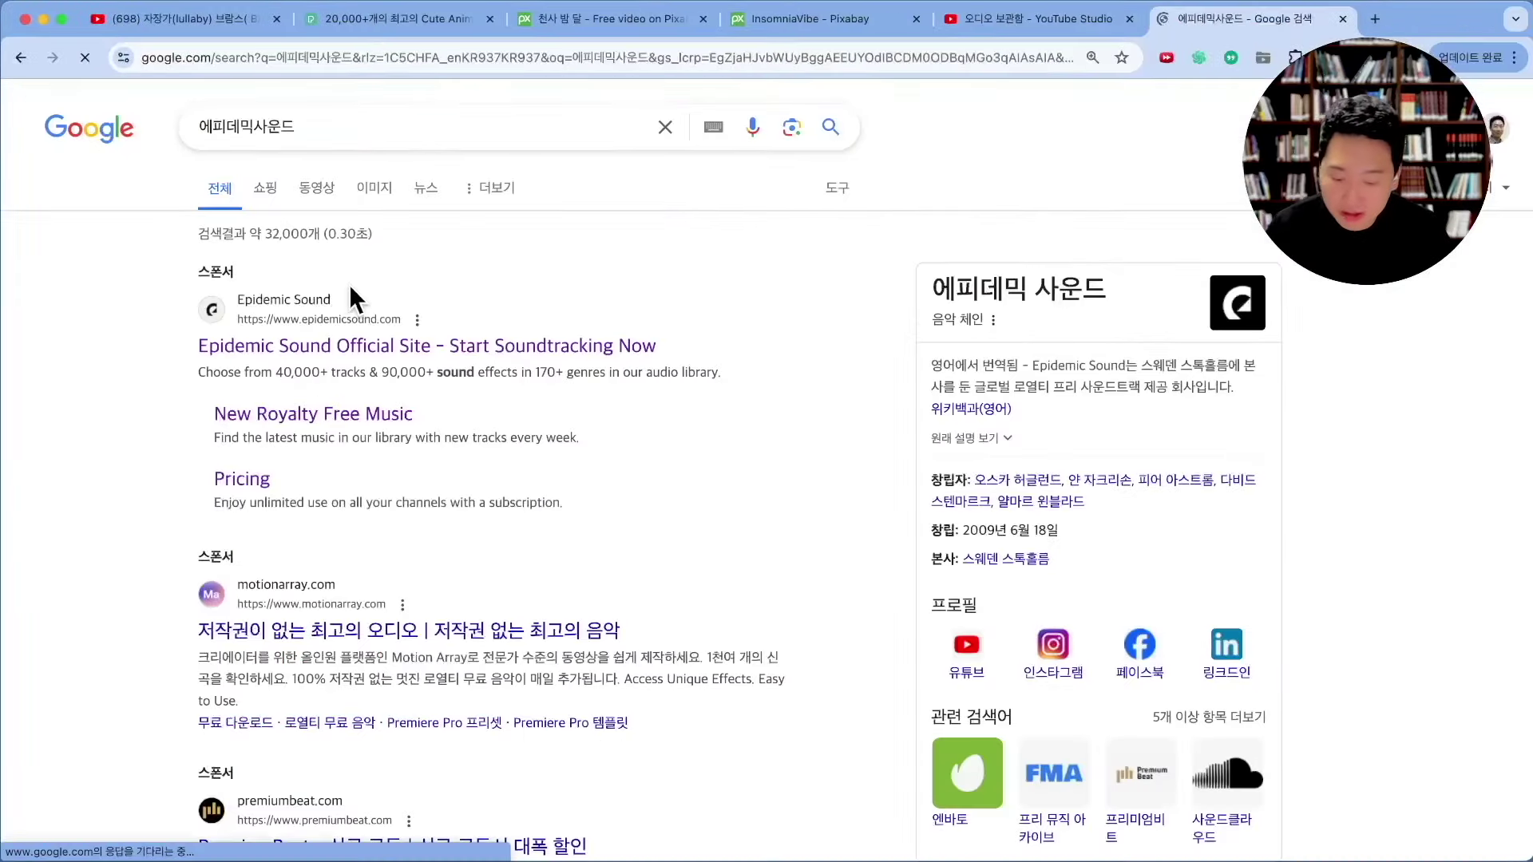
# Open the official Epidemic Sound site from the search results and search its music for "lullaby".
pyautogui.click(306, 352)
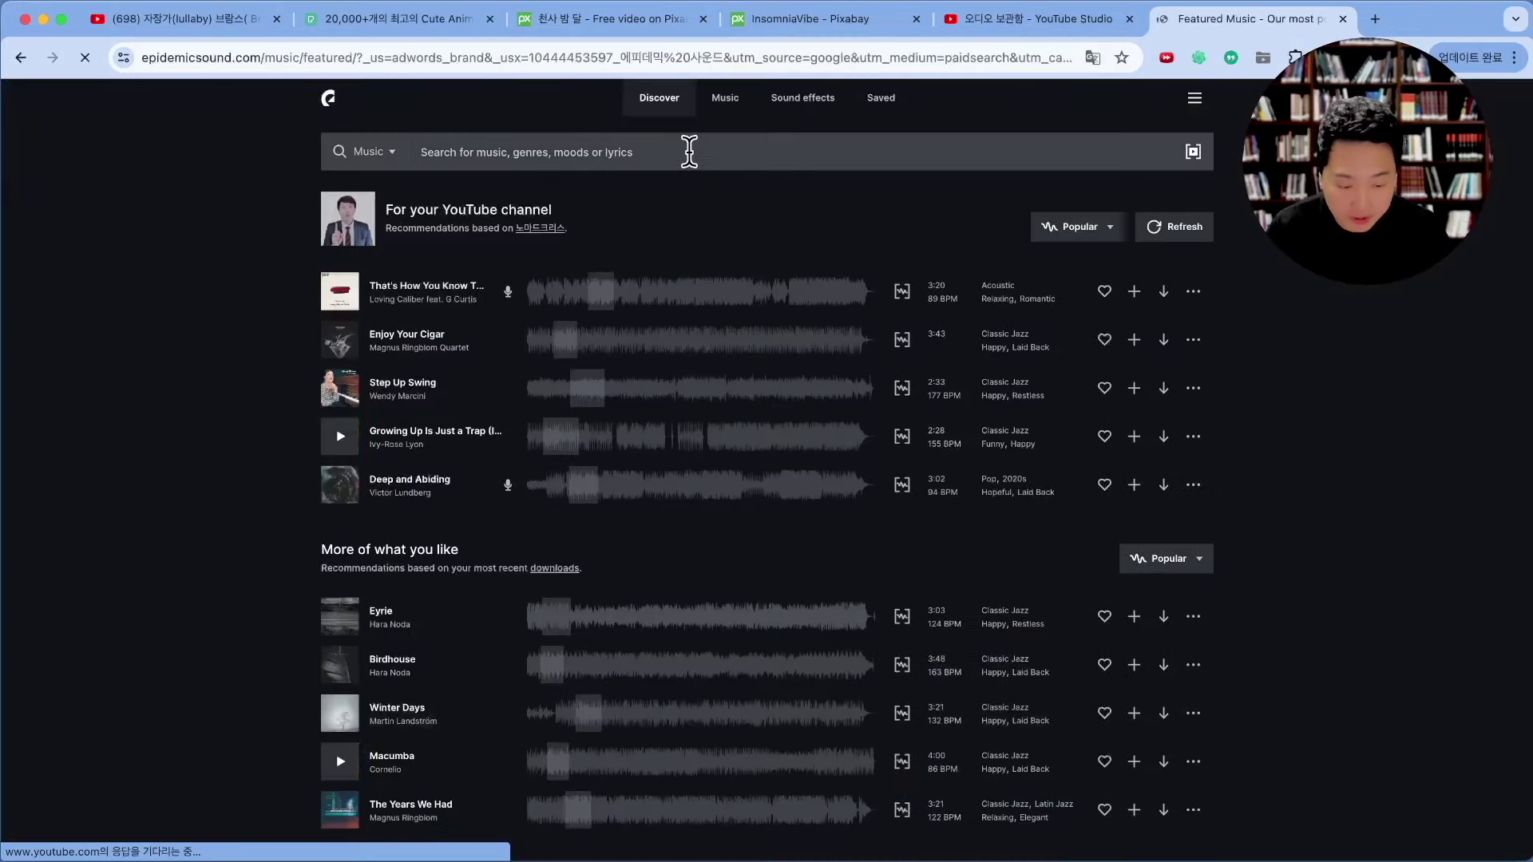
pyautogui.click(687, 152)
pyautogui.write('lullaby')
pyautogui.press('Return')
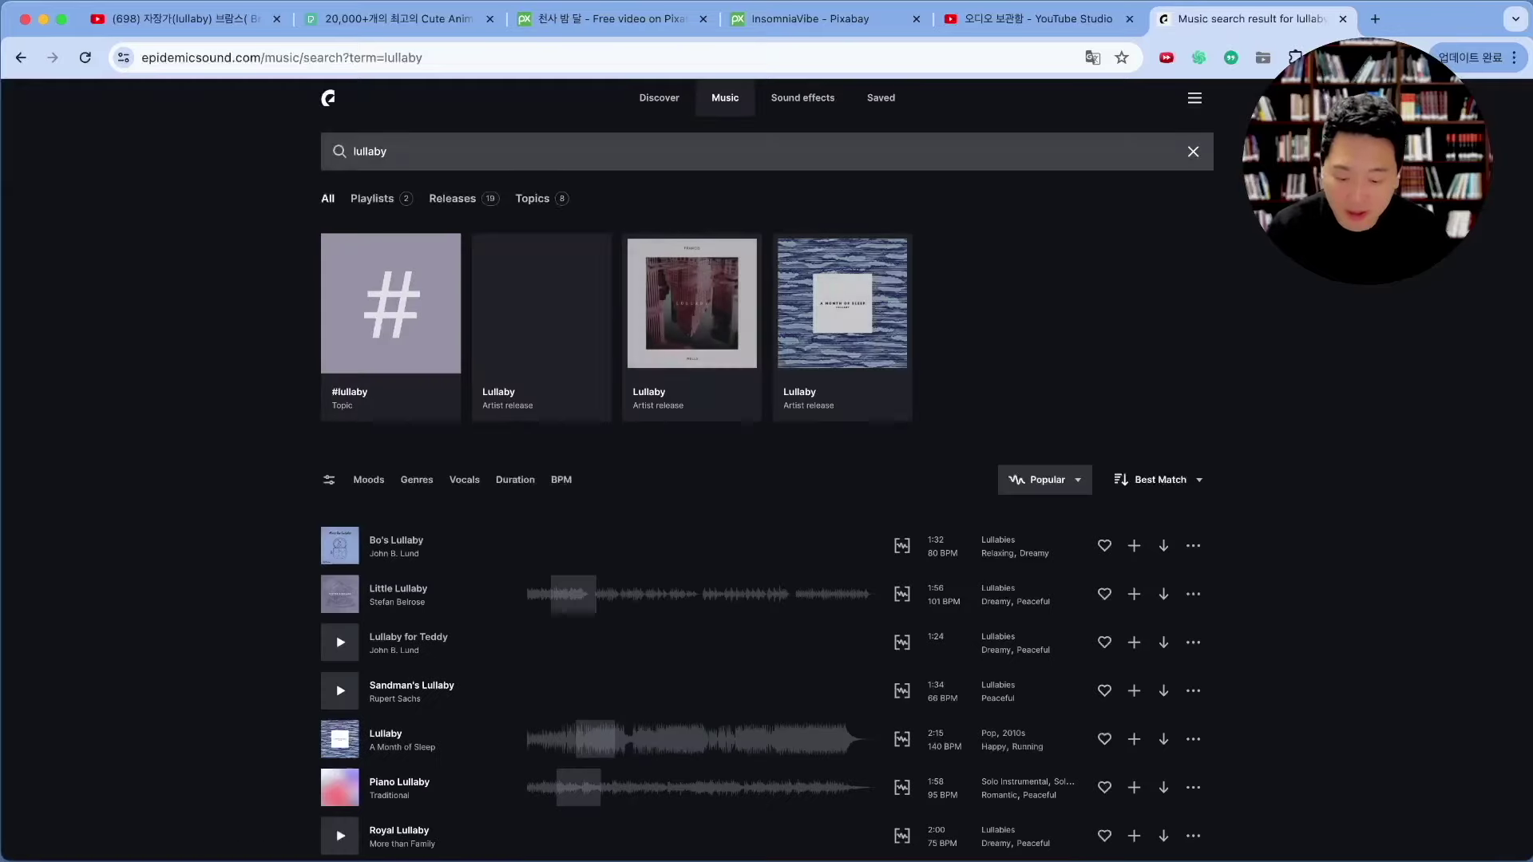
# Preview Bo's Lullaby, Little Lullaby, Lullaby for Teddy and Sandman's Lullaby from the Epidemic Sound search results.
pyautogui.scroll(-5, 217, 443)
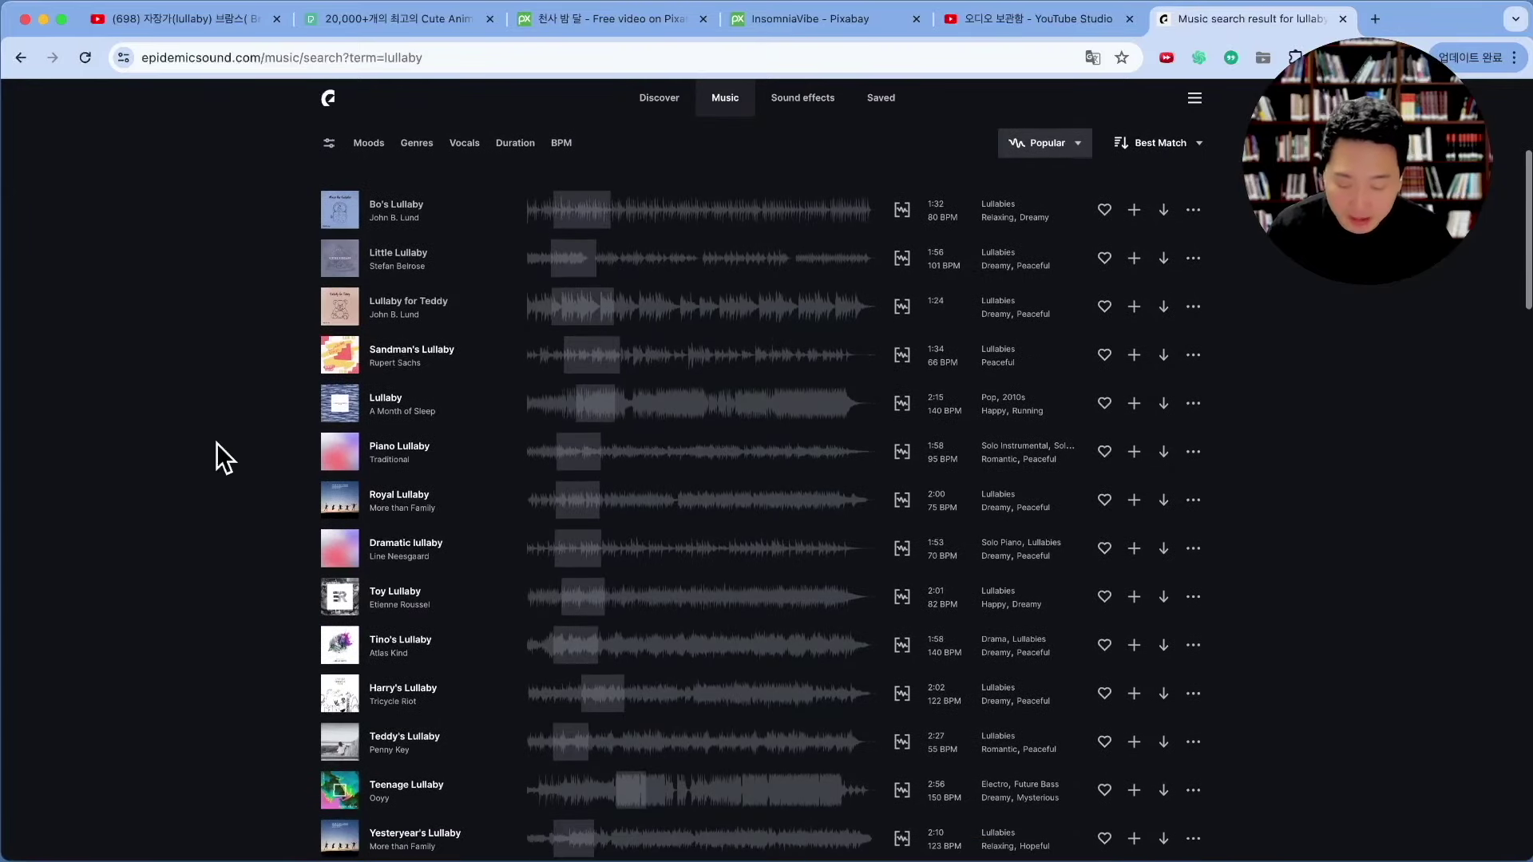
pyautogui.click(341, 211)
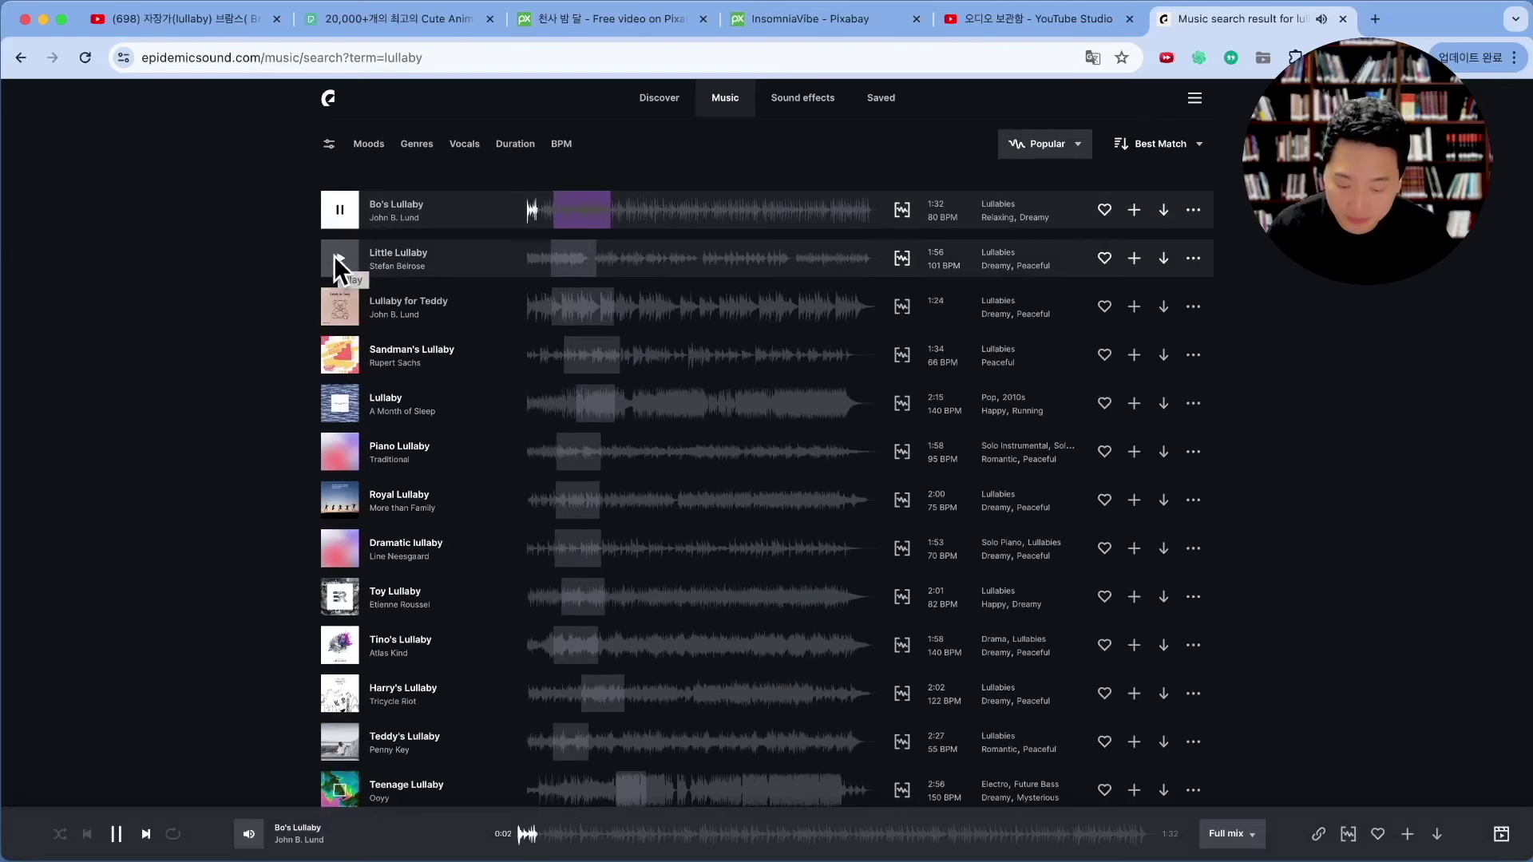
pyautogui.click(334, 255)
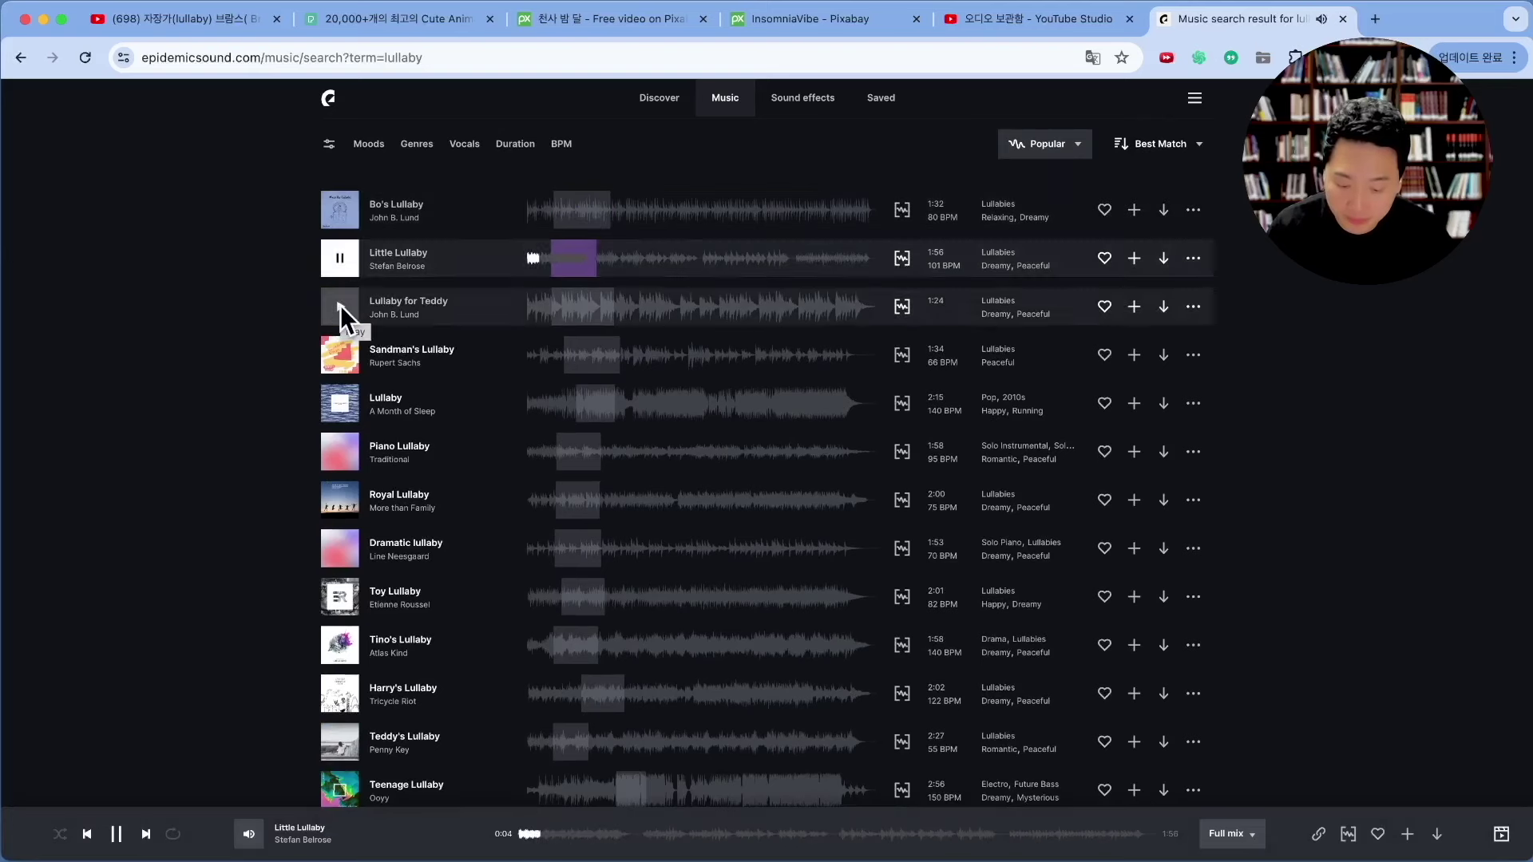
pyautogui.click(341, 255)
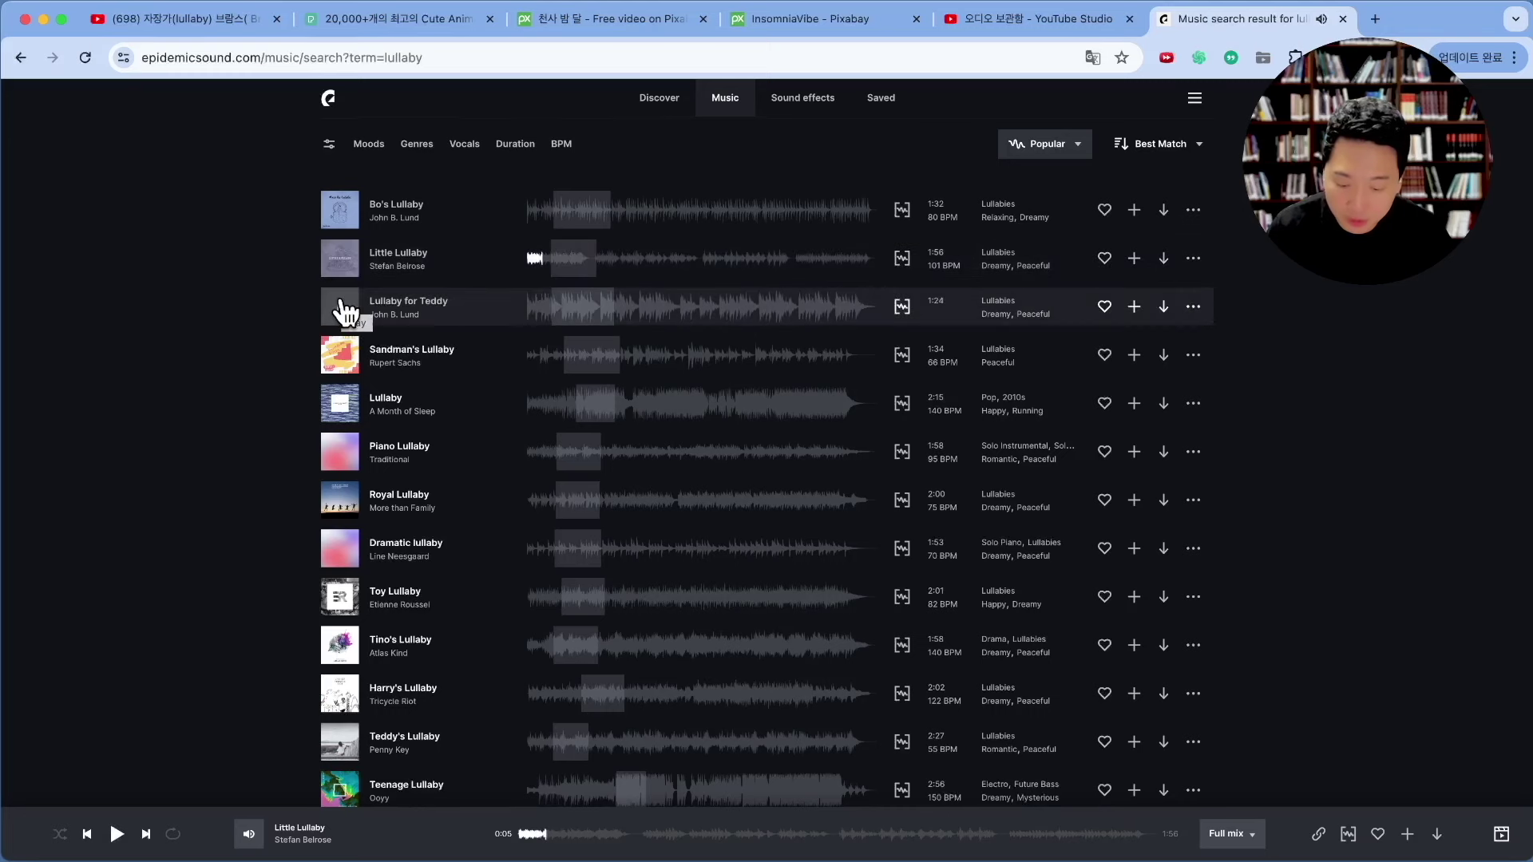
pyautogui.scroll(-2, 345, 309)
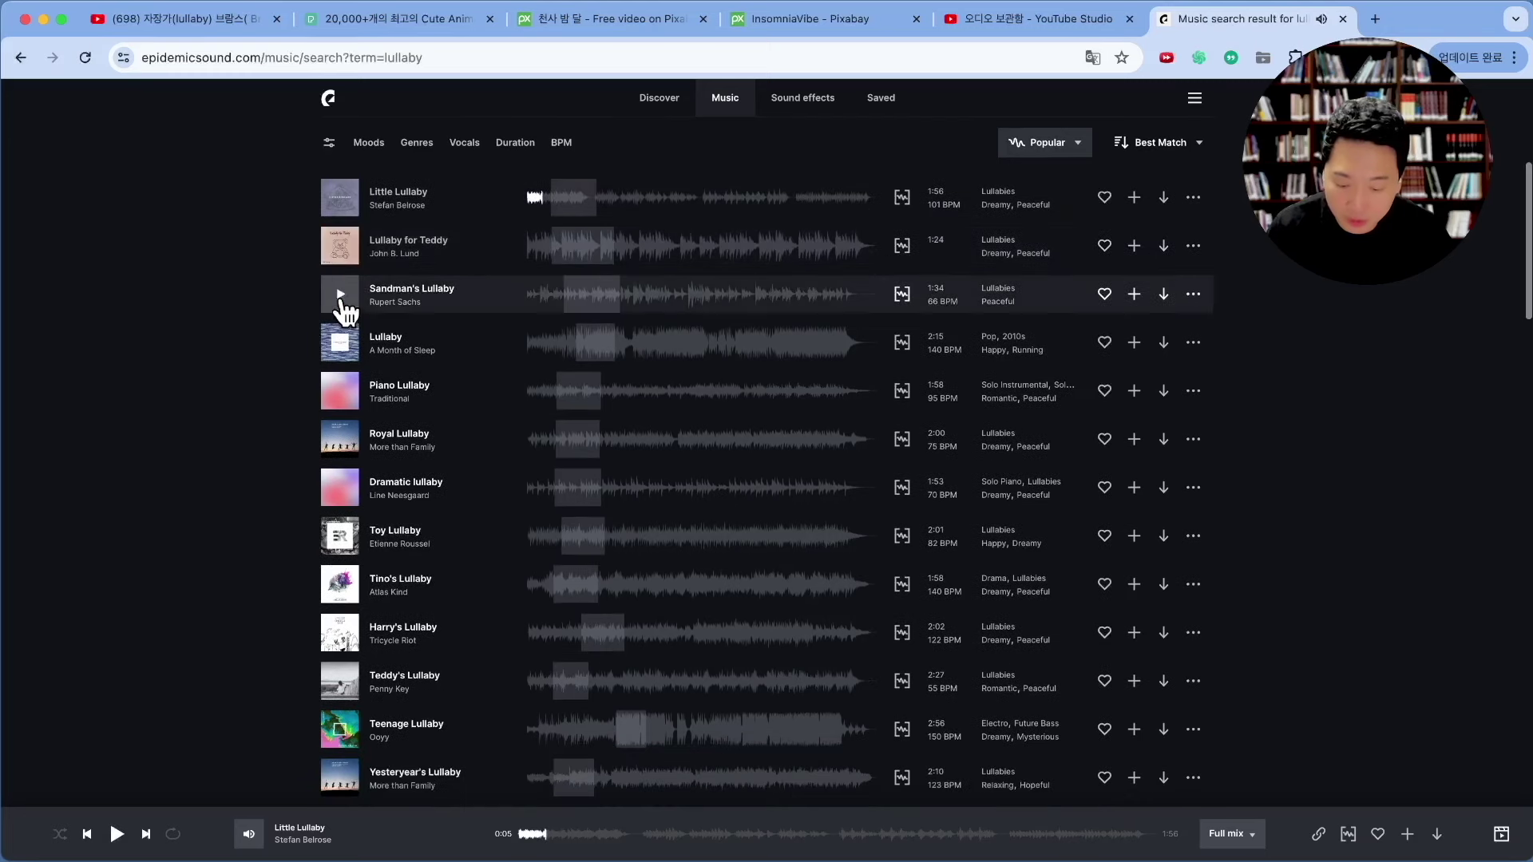
pyautogui.click(343, 254)
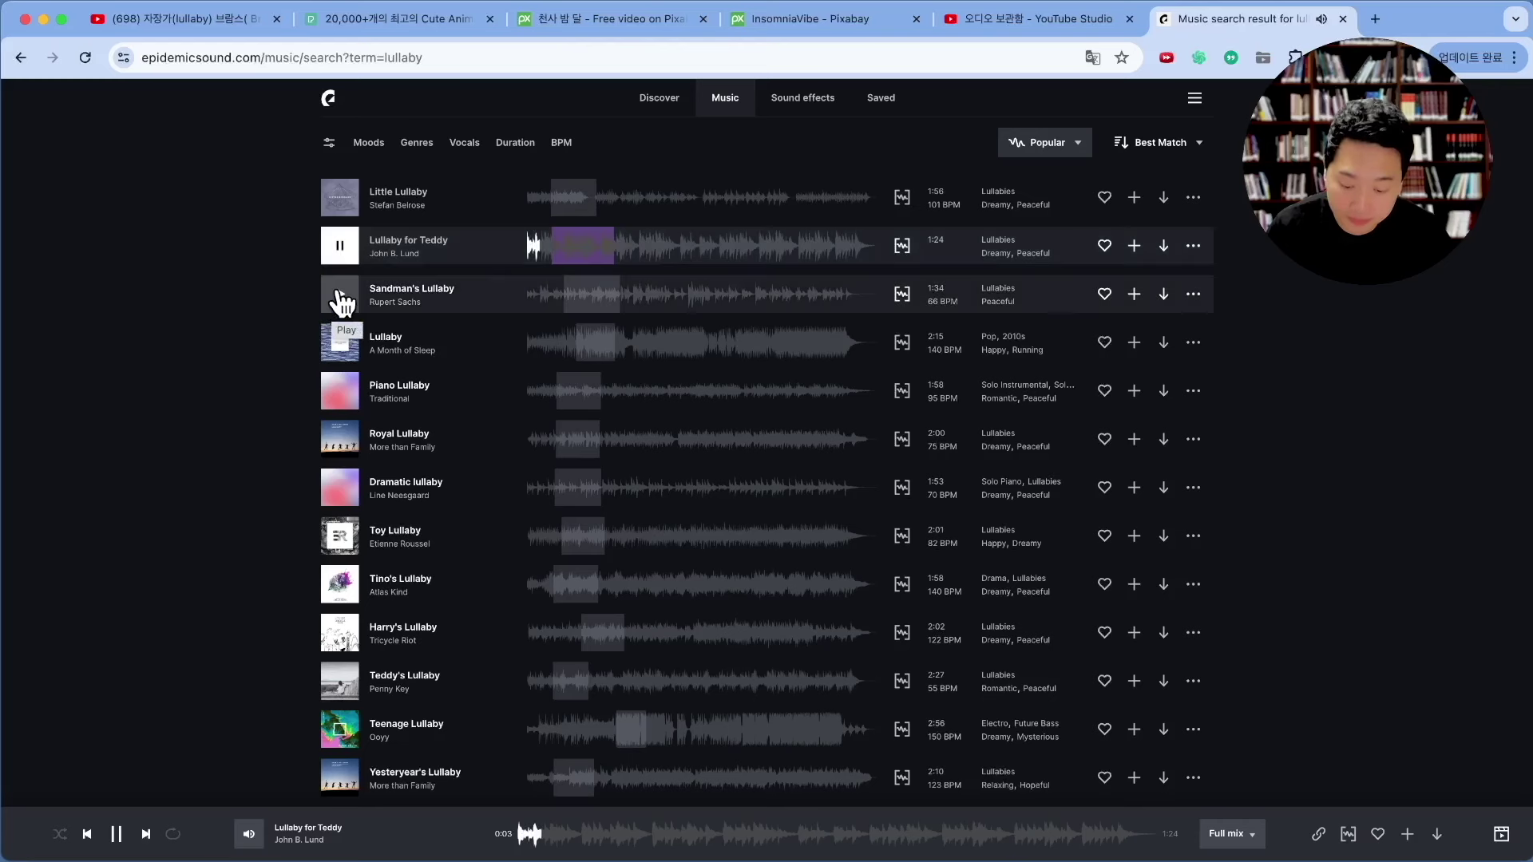
pyautogui.click(342, 297)
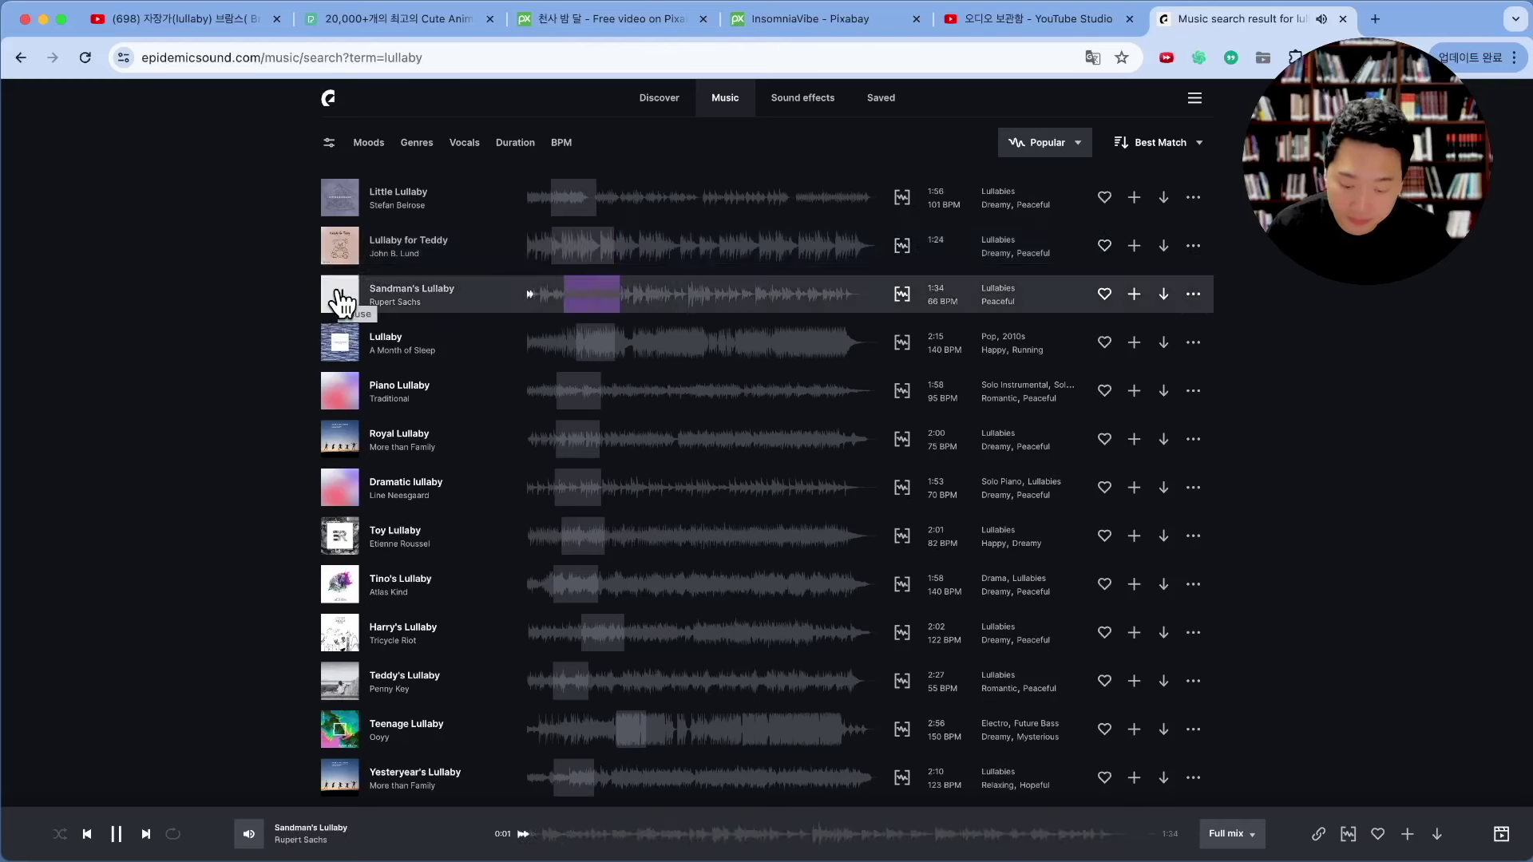
pyautogui.click(343, 299)
pyautogui.scroll(3, 527, 247)
pyautogui.scroll(-1, 525, 241)
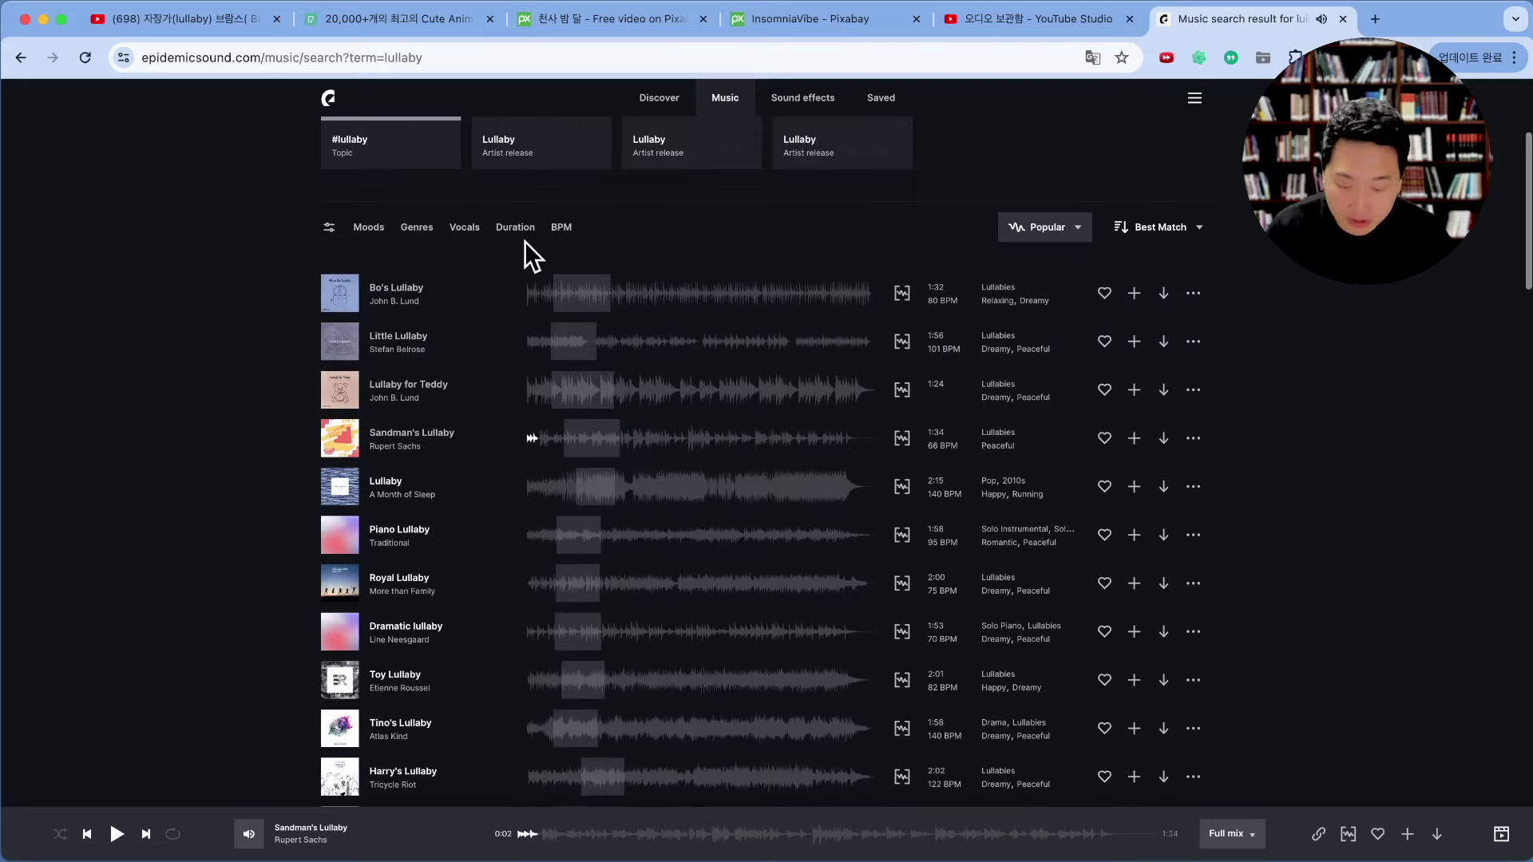
pyautogui.scroll(-3, 811, 232)
# Switch back to the YouTube Studio audio library and look through its lullaby tracks for comparison.
pyautogui.click(1048, 18)
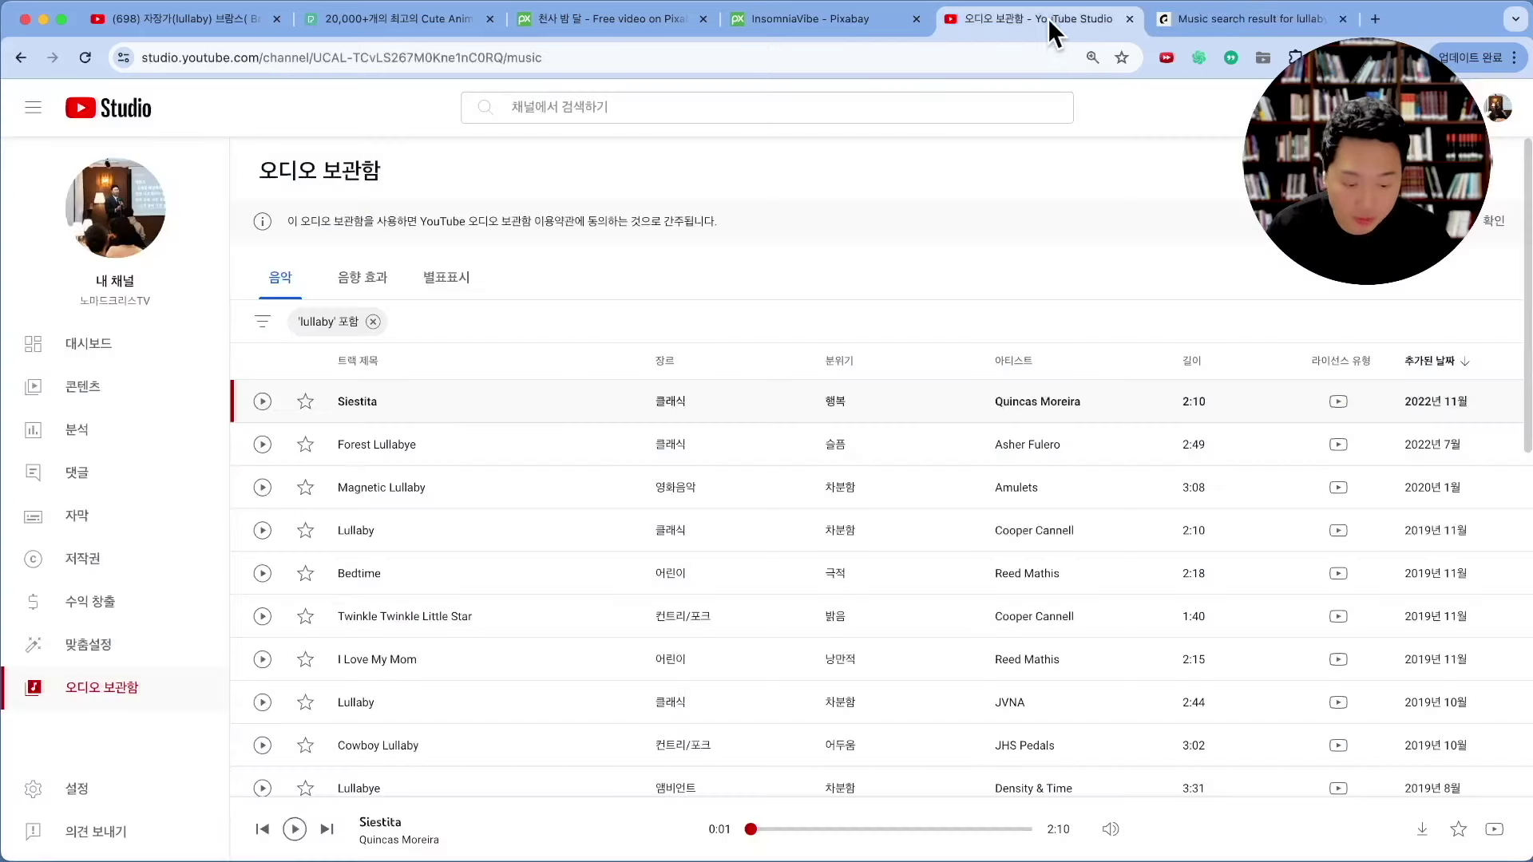
pyautogui.scroll(-1, 1075, 308)
pyautogui.scroll(-3, 1076, 296)
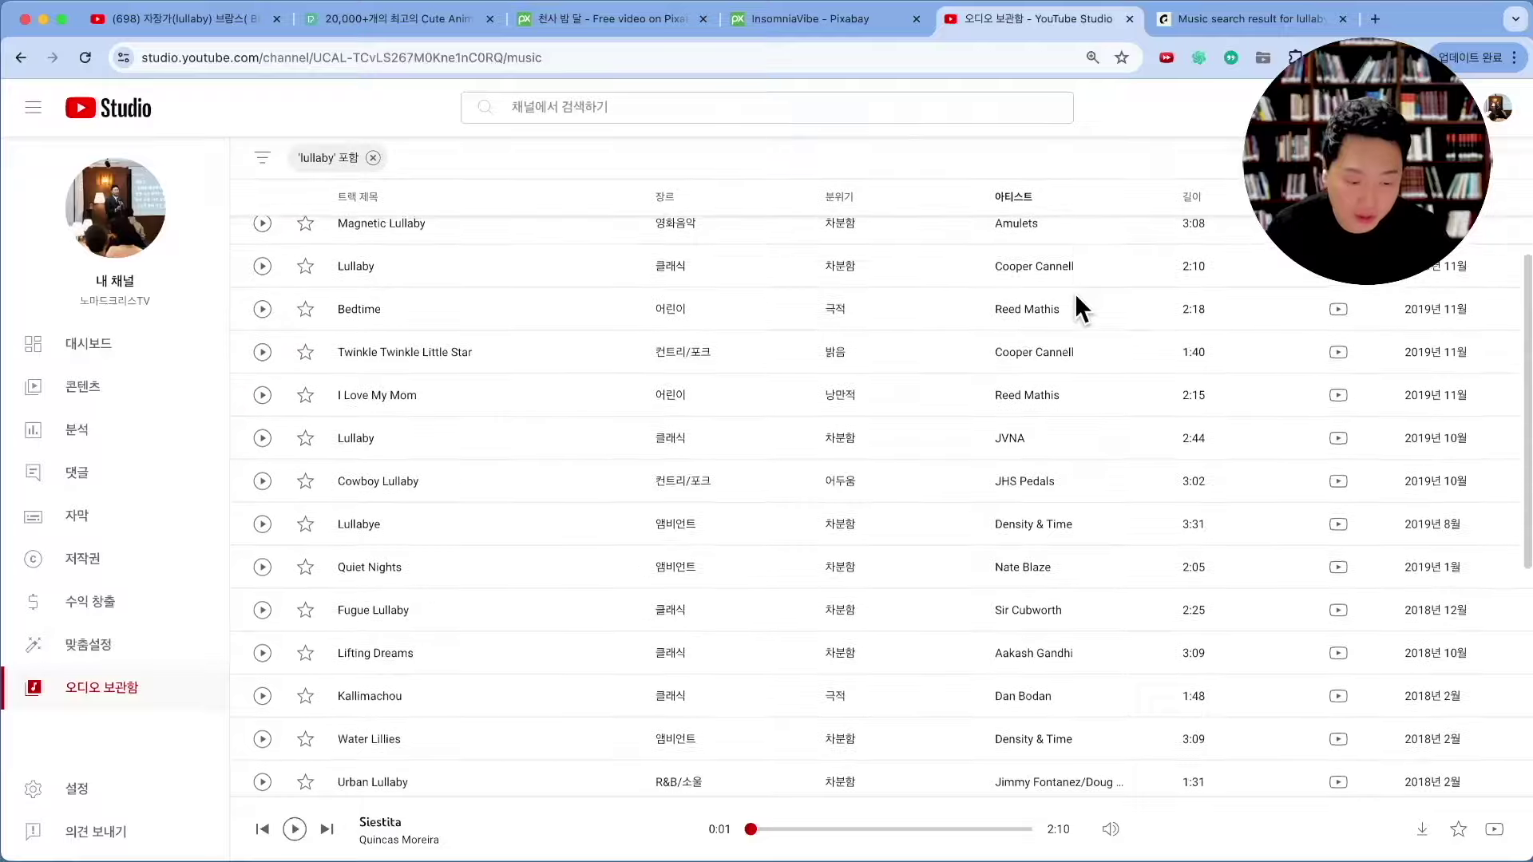
pyautogui.scroll(-2, 1078, 308)
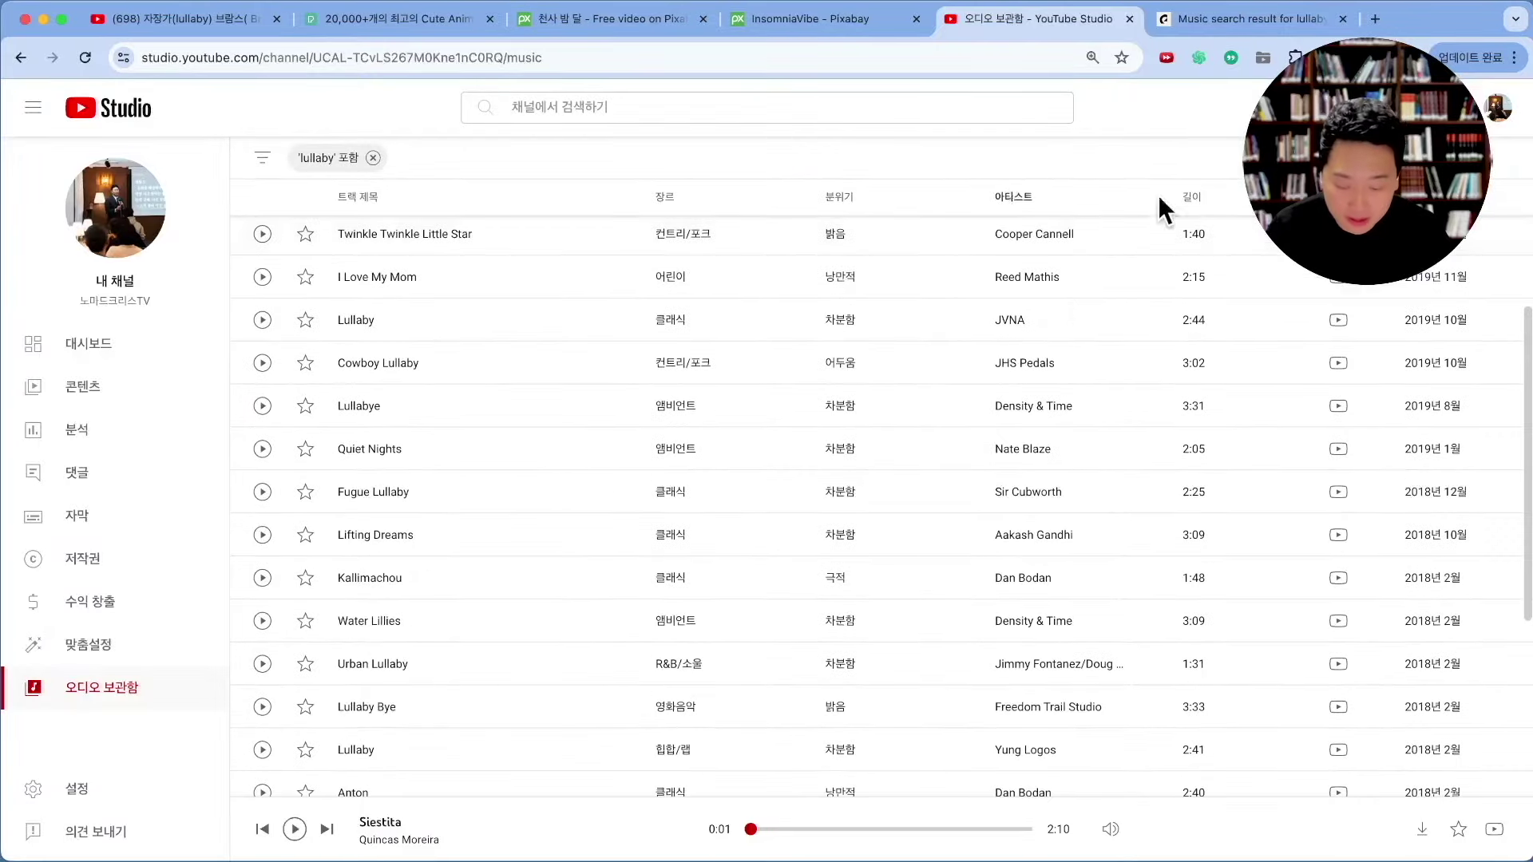
# Switch back to Epidemic Sound and download the Popular segment of Bo's Lullaby in WAV format.
pyautogui.click(1248, 24)
pyautogui.scroll(2, 661, 357)
pyautogui.scroll(-2, 660, 370)
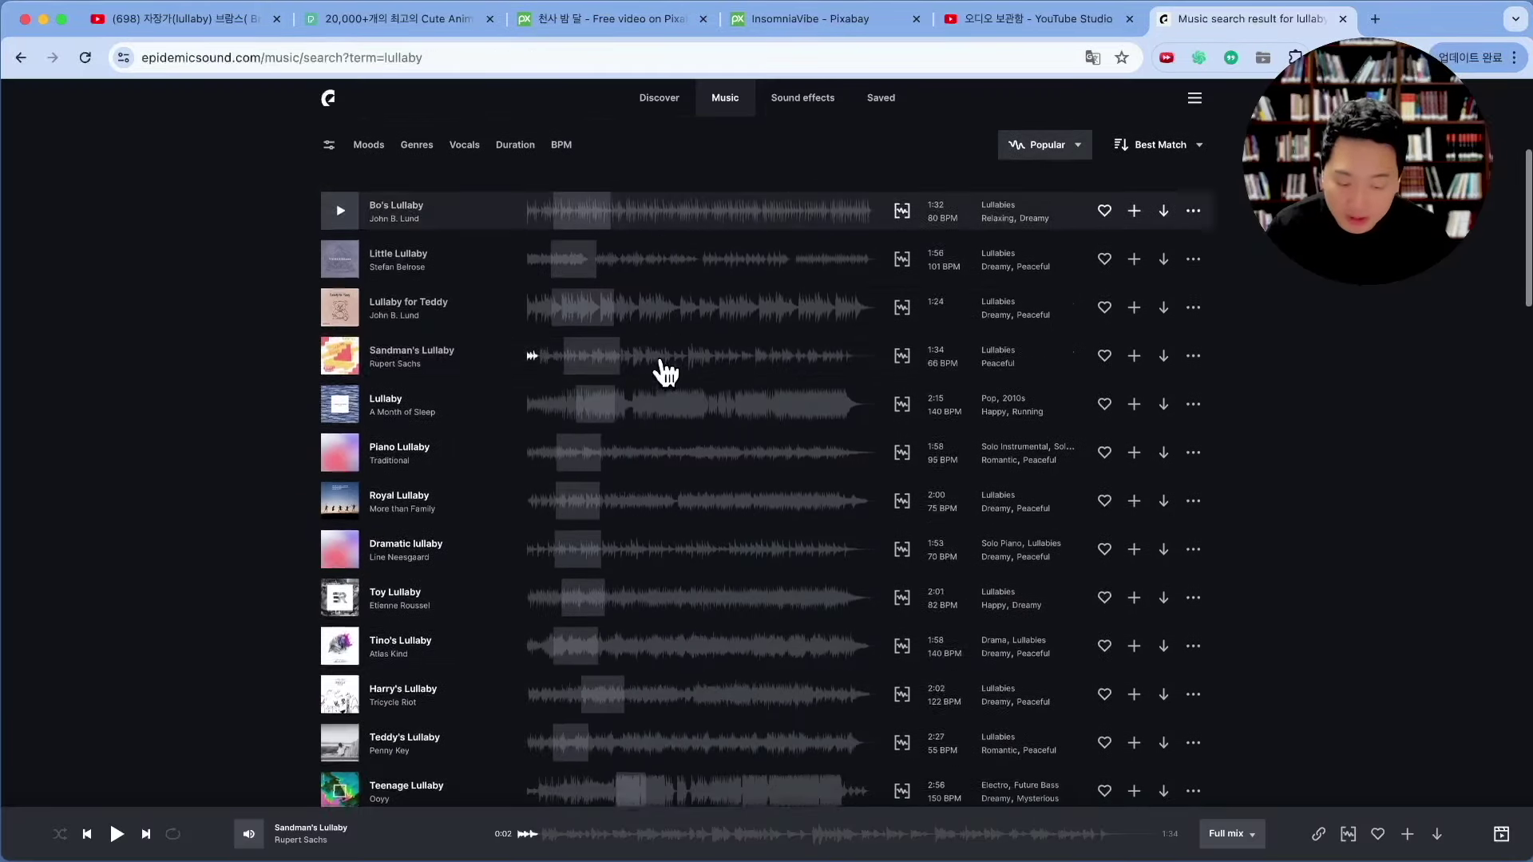
pyautogui.click(1160, 207)
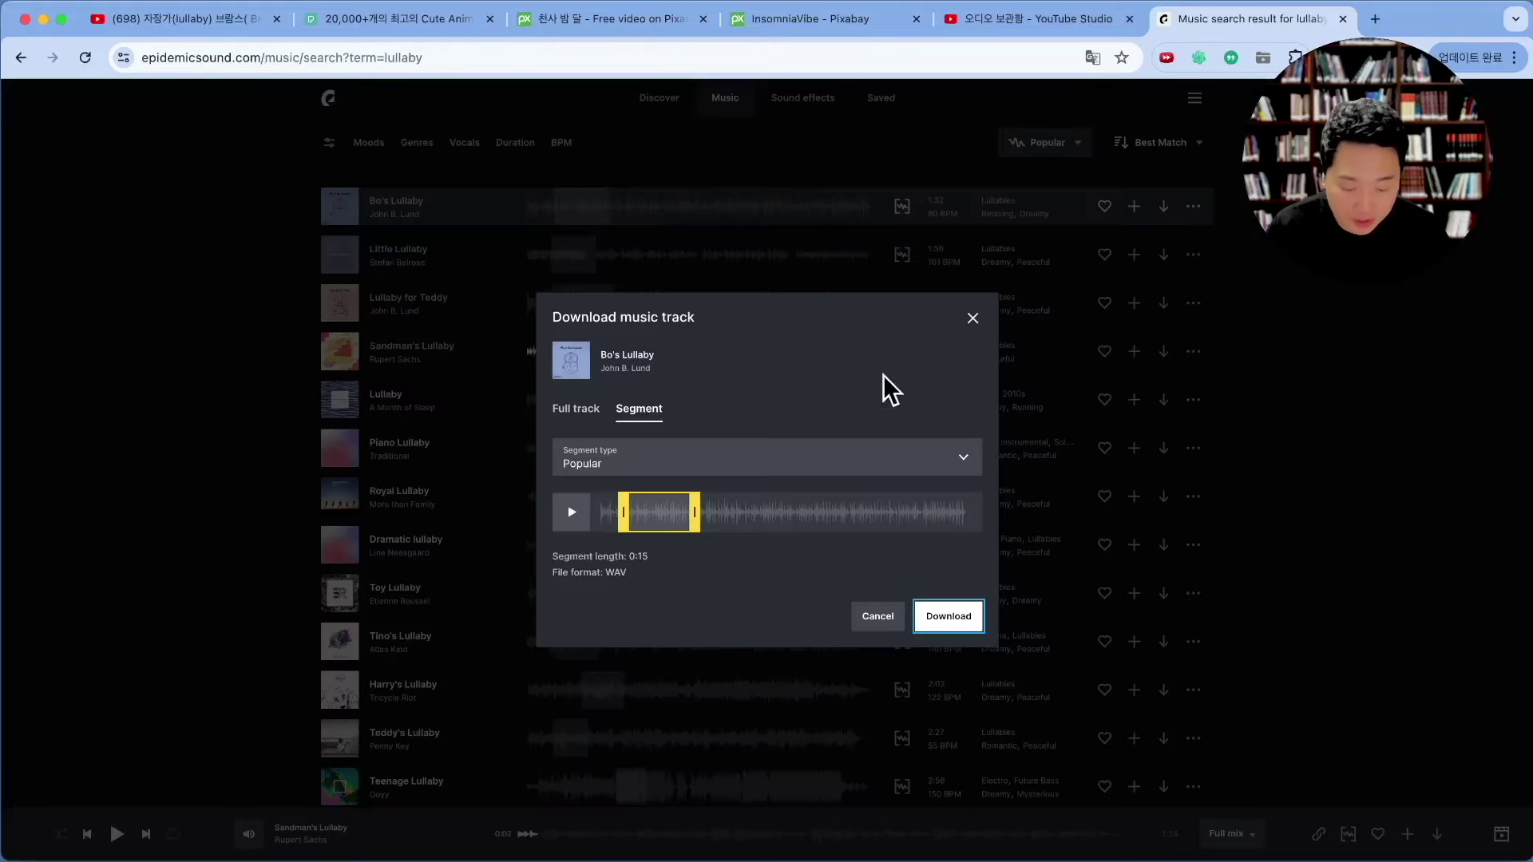
pyautogui.click(944, 619)
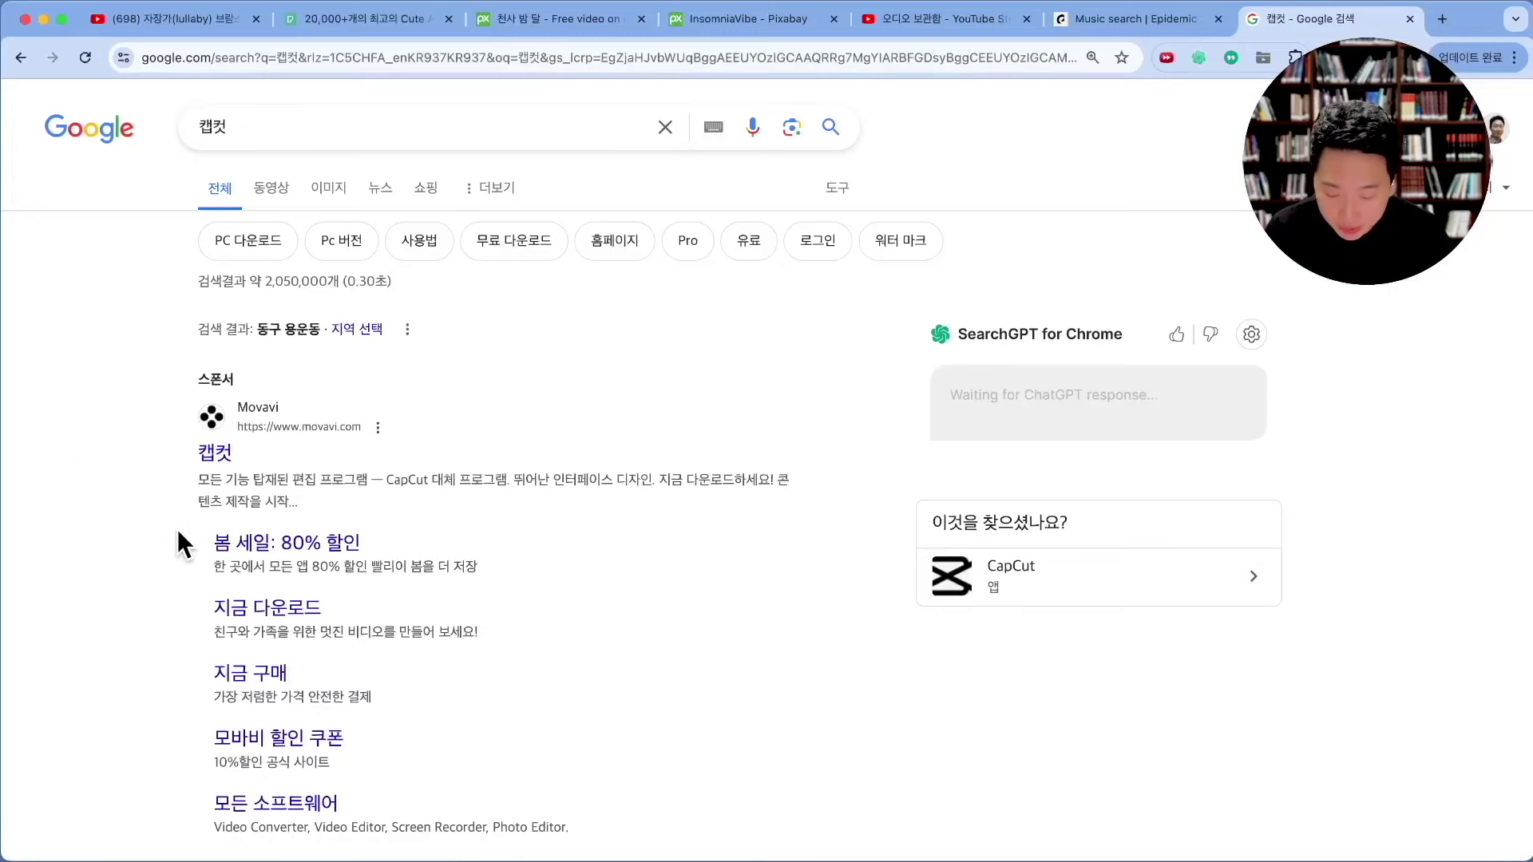
# Rerun the Google search for 캡컷 and open CapCut's free download page from the results.
pyautogui.scroll(-5, 381, 140)
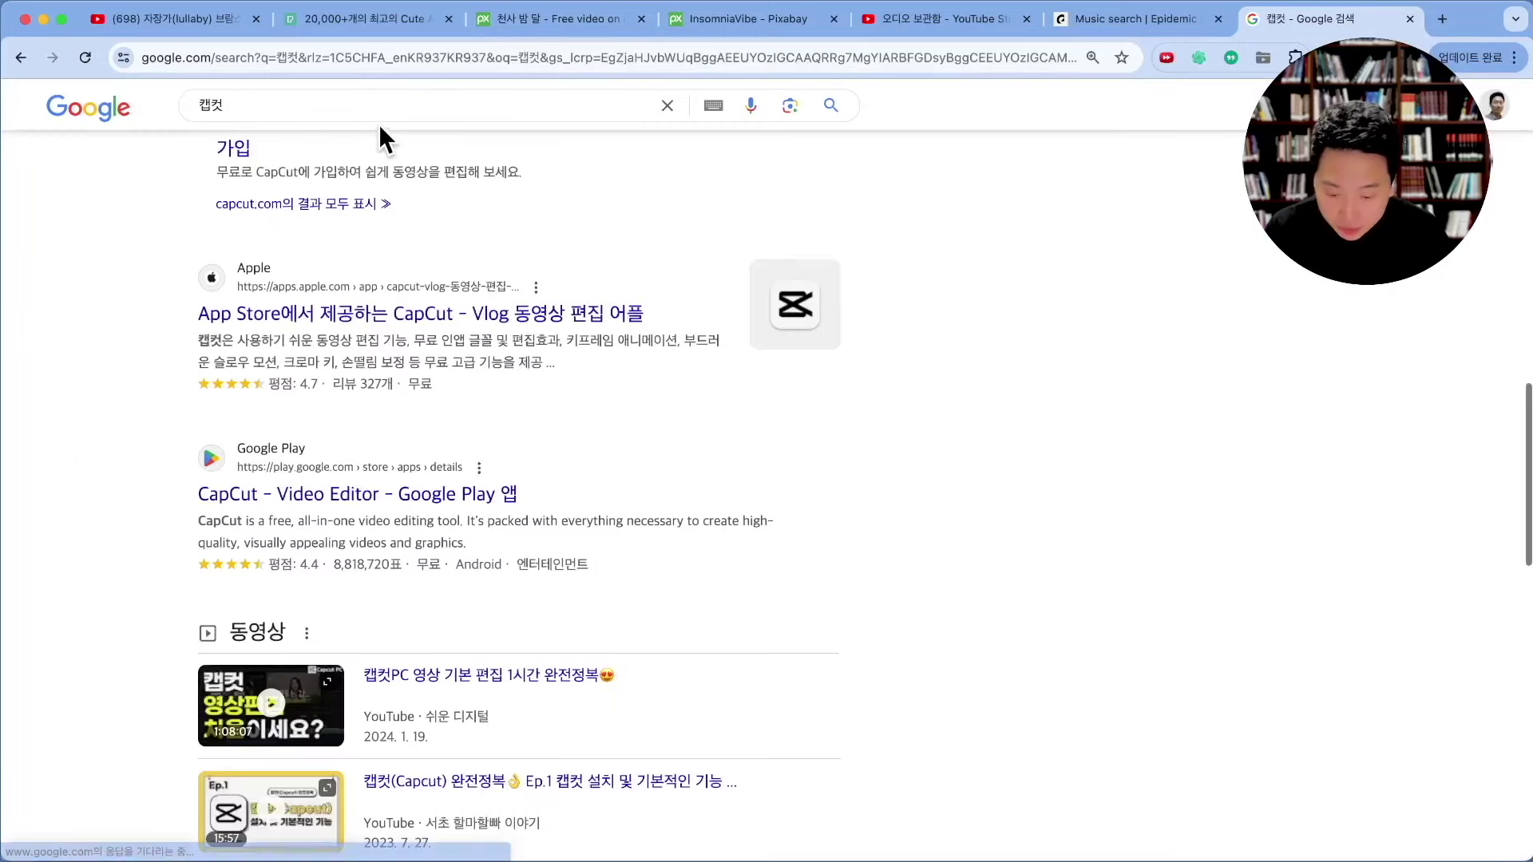
pyautogui.click(376, 100)
pyautogui.scroll(-3, 295, 315)
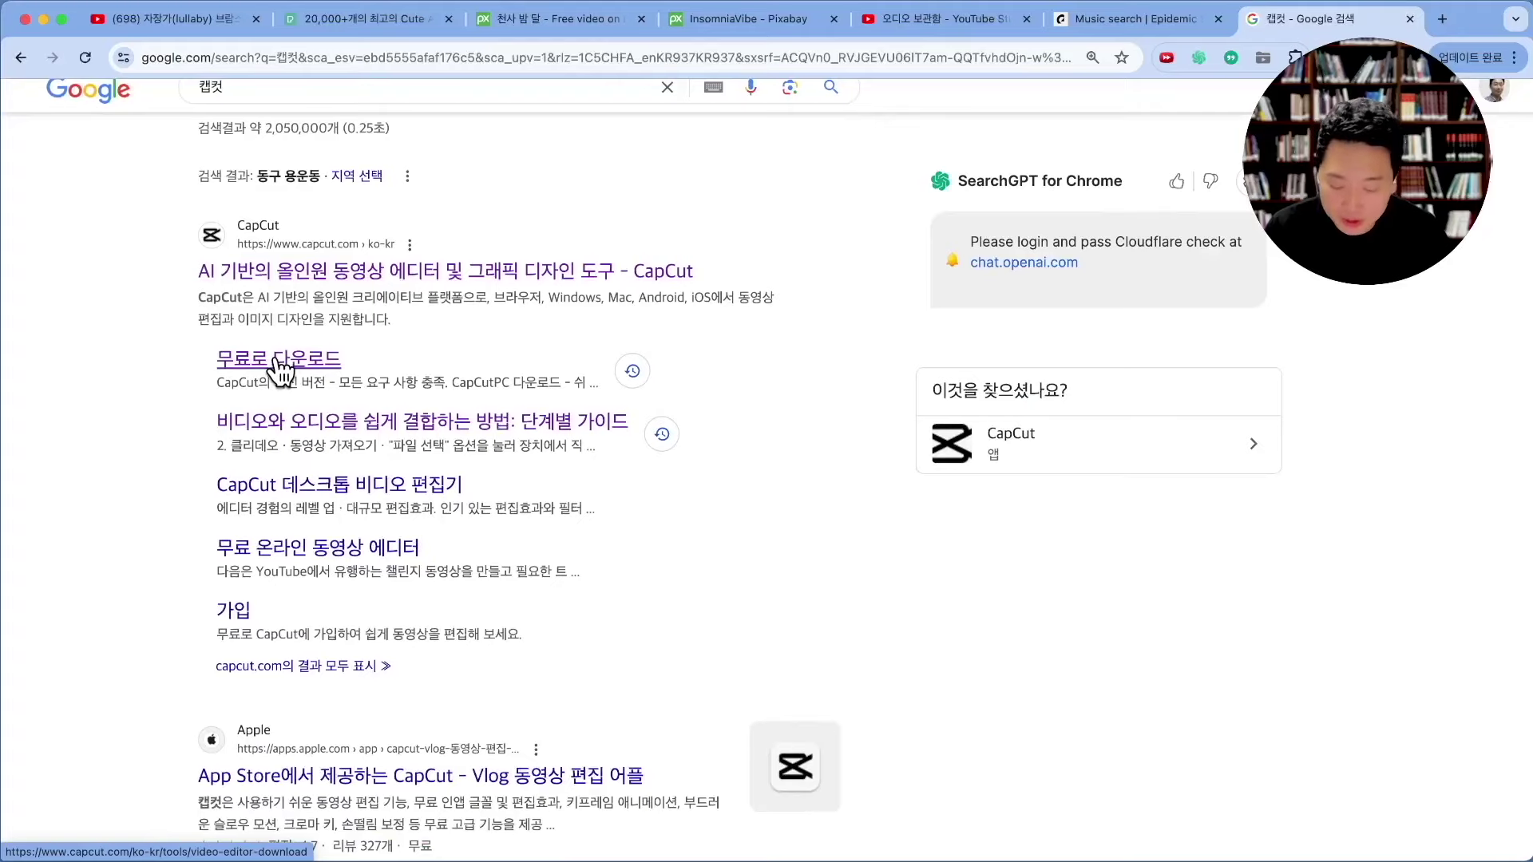
pyautogui.click(278, 367)
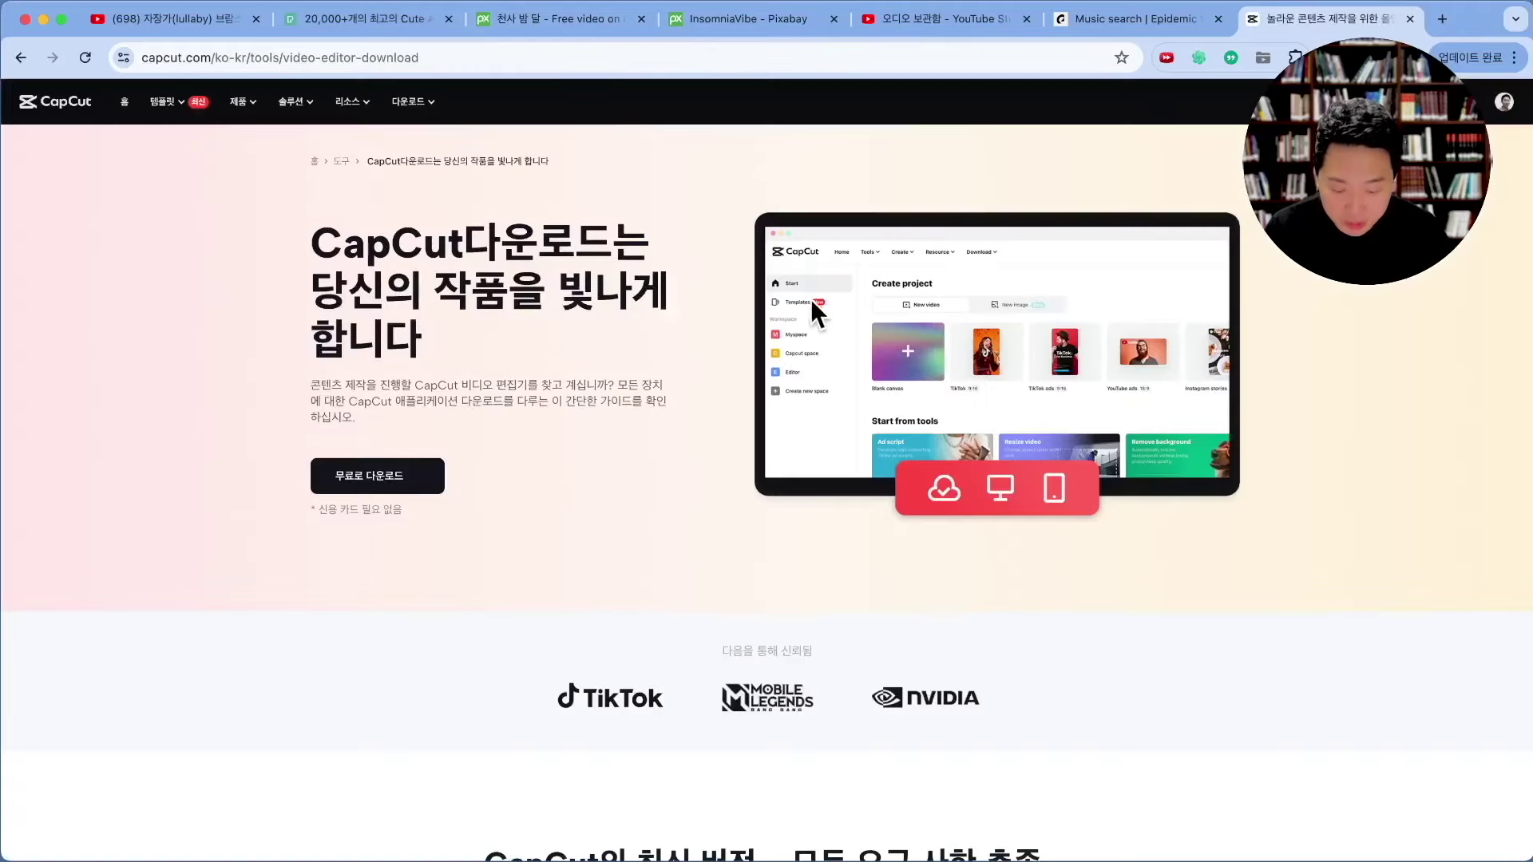
# Look through the CapCut download page and start the free download of the video editor.
pyautogui.scroll(-15, 1072, 702)
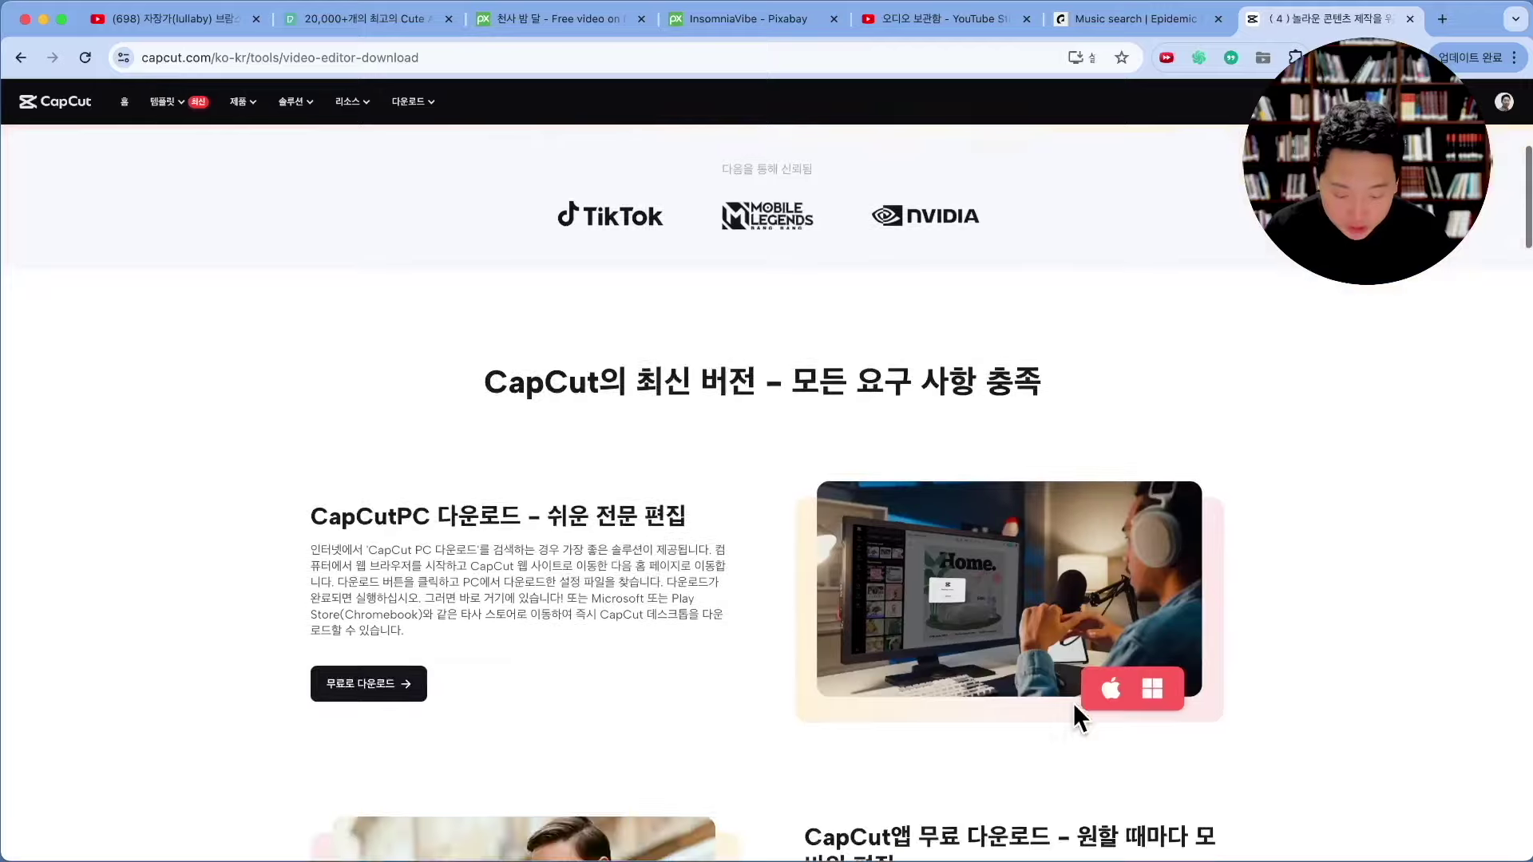
pyautogui.scroll(-7, 1073, 703)
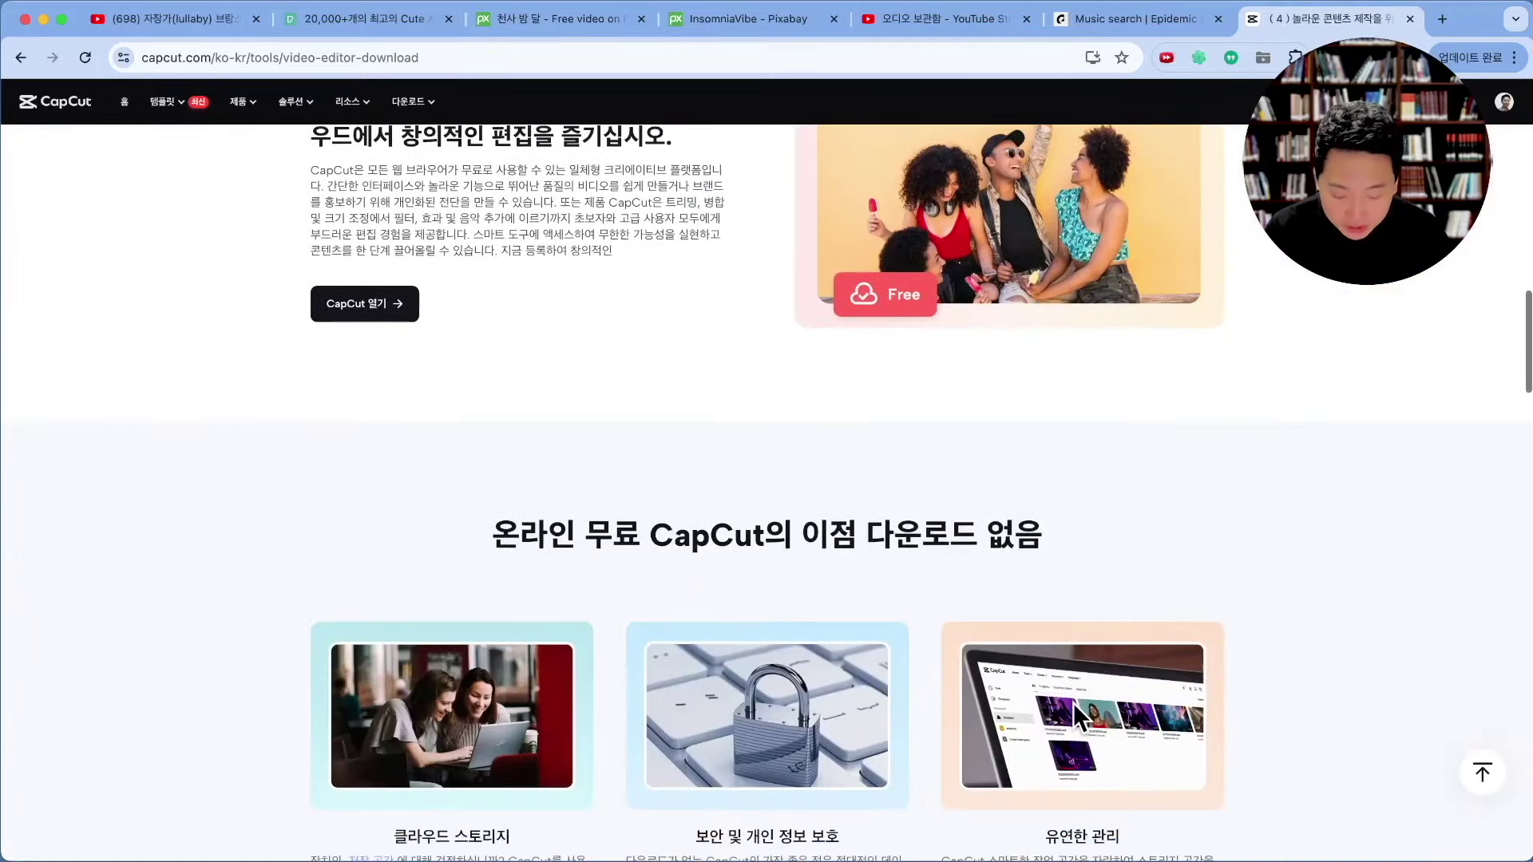
pyautogui.scroll(12, 1073, 703)
pyautogui.click(362, 503)
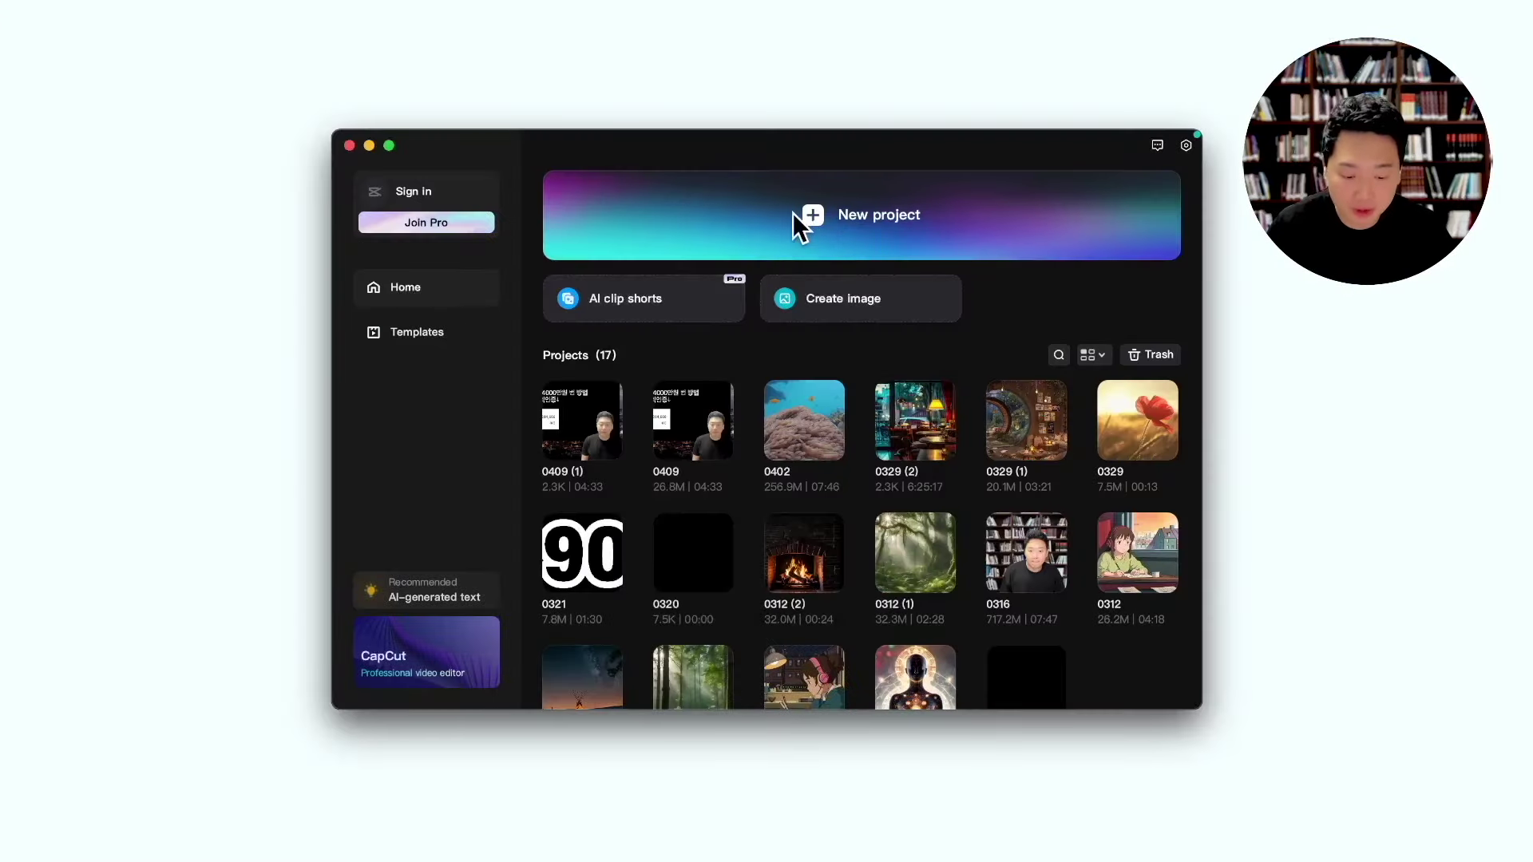
# Switch to the CapCut desktop app, create a new project and place the downloaded 171850-846103451.mp4 on the timeline.
pyautogui.click(840, 200)
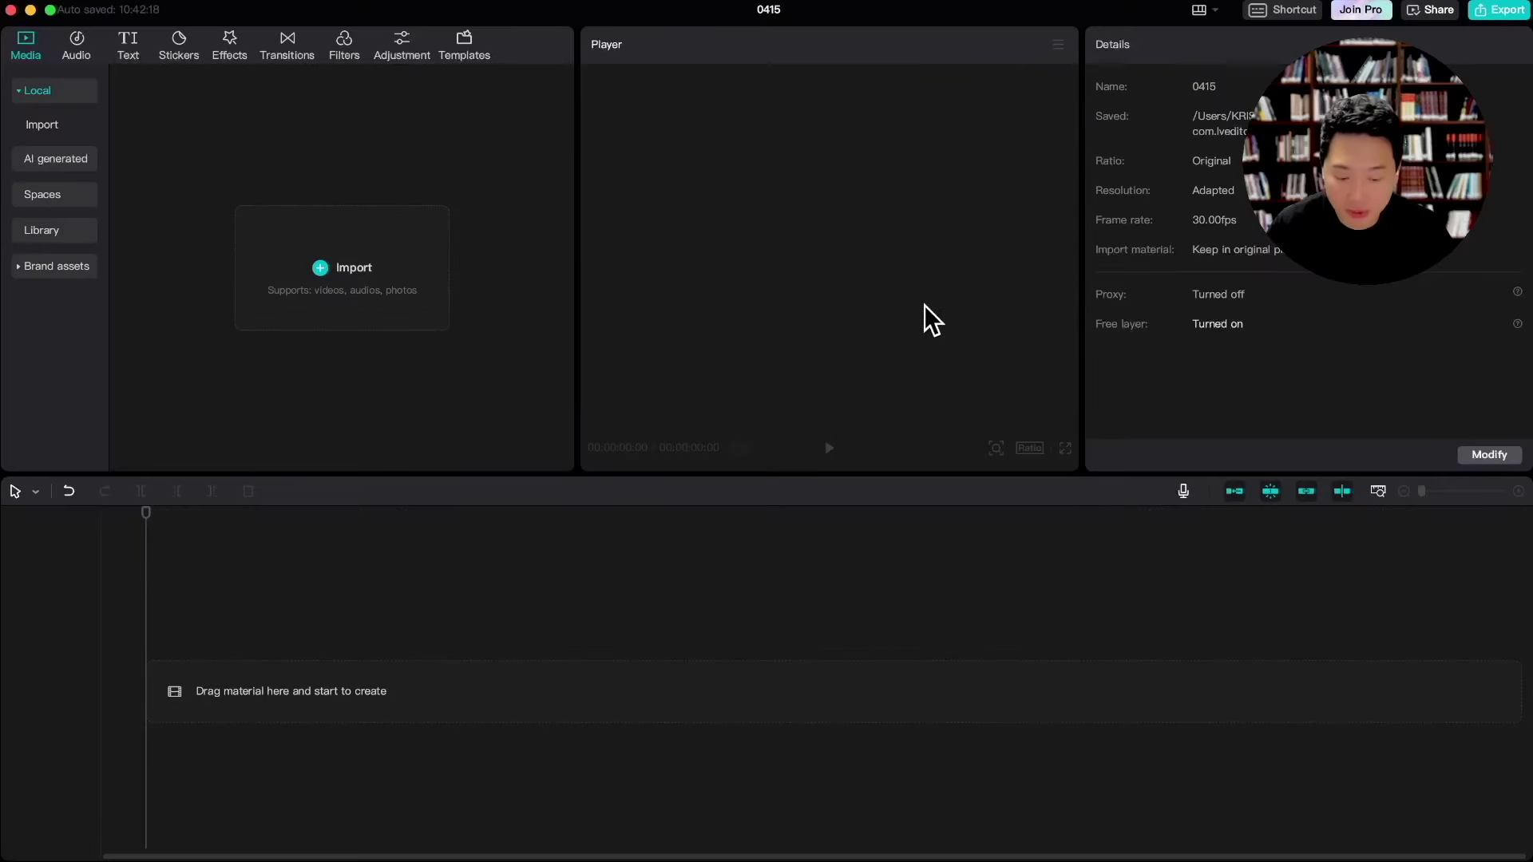
pyautogui.moveTo(1298, 856)
pyautogui.click(1451, 856)
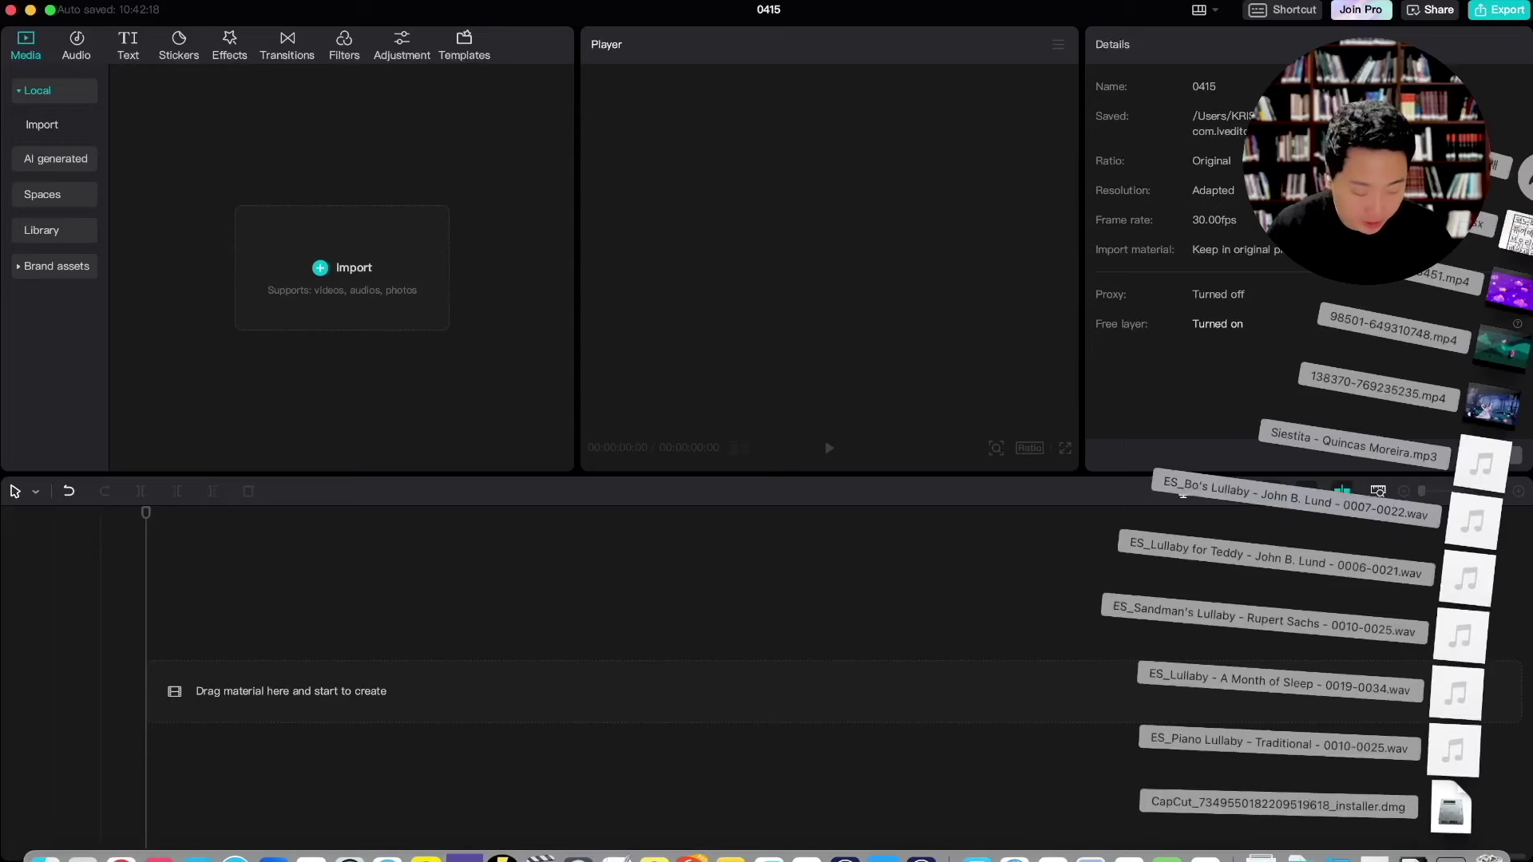
pyautogui.moveTo(1517, 303); pyautogui.dragTo(756, 702)
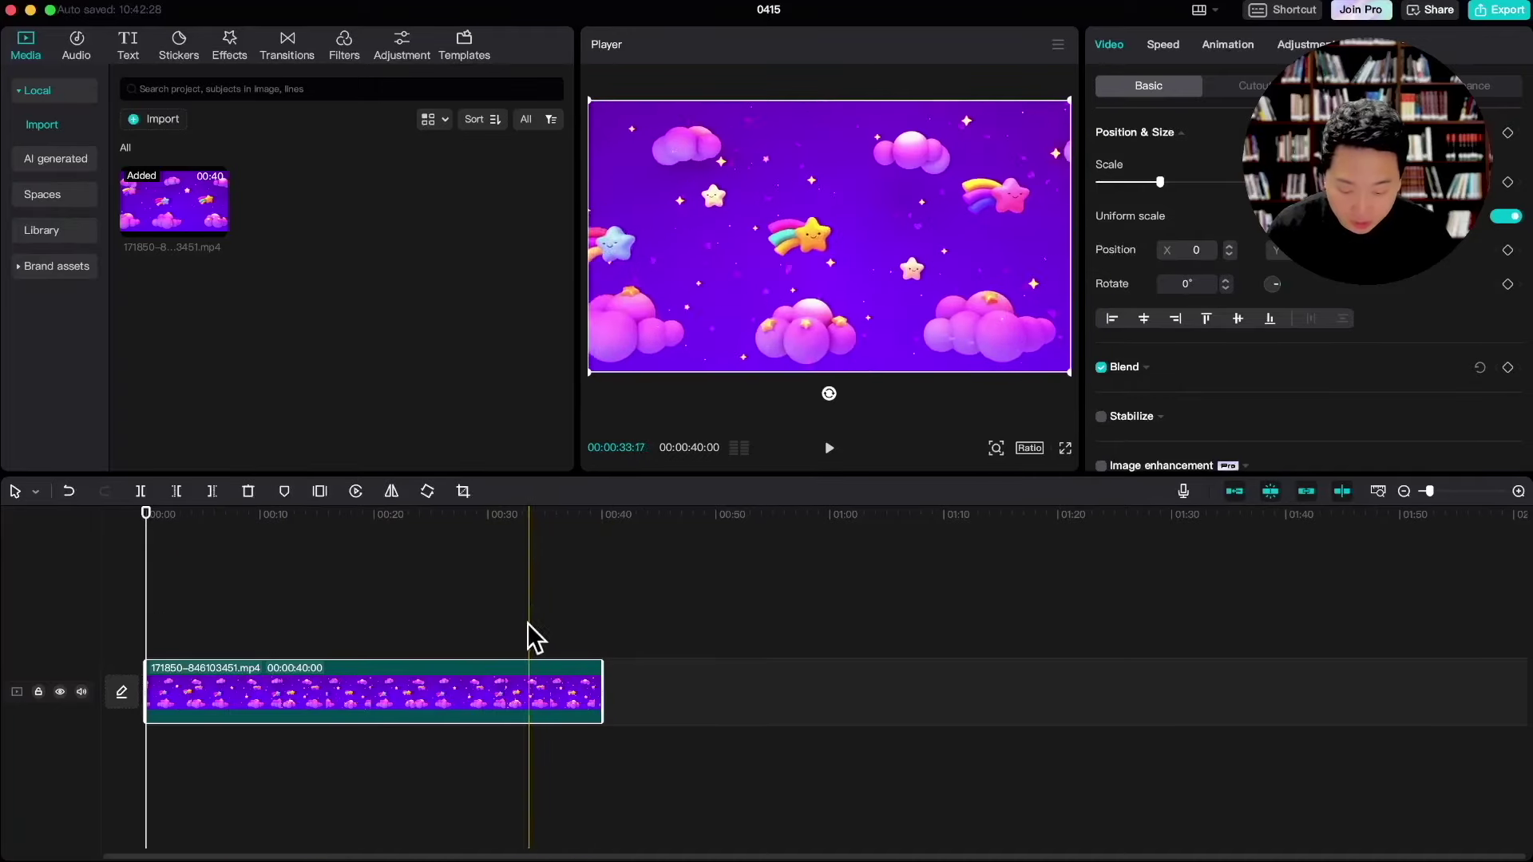
# Paste two more copies of the 171850-846103451.mp4 clip and line them up end to end after the original on the main track.
pyautogui.keyDown('ctrl'); pyautogui.scroll(-2, 507, 702); pyautogui.keyUp('ctrl')
pyautogui.click(461, 639)
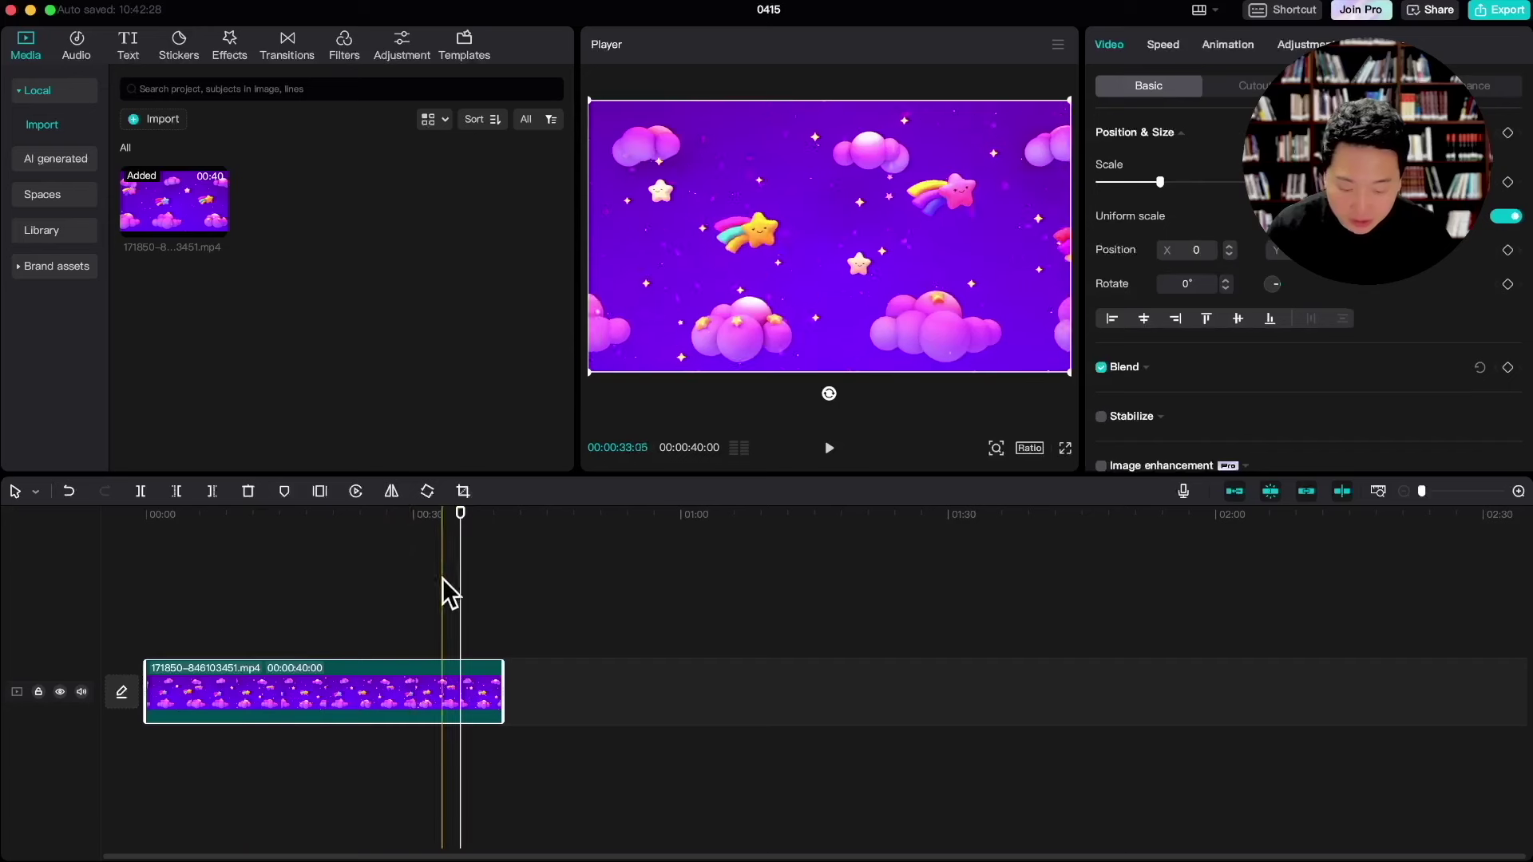
pyautogui.keyDown('ctrl'); pyautogui.scroll(1, 451, 593); pyautogui.keyUp('ctrl')
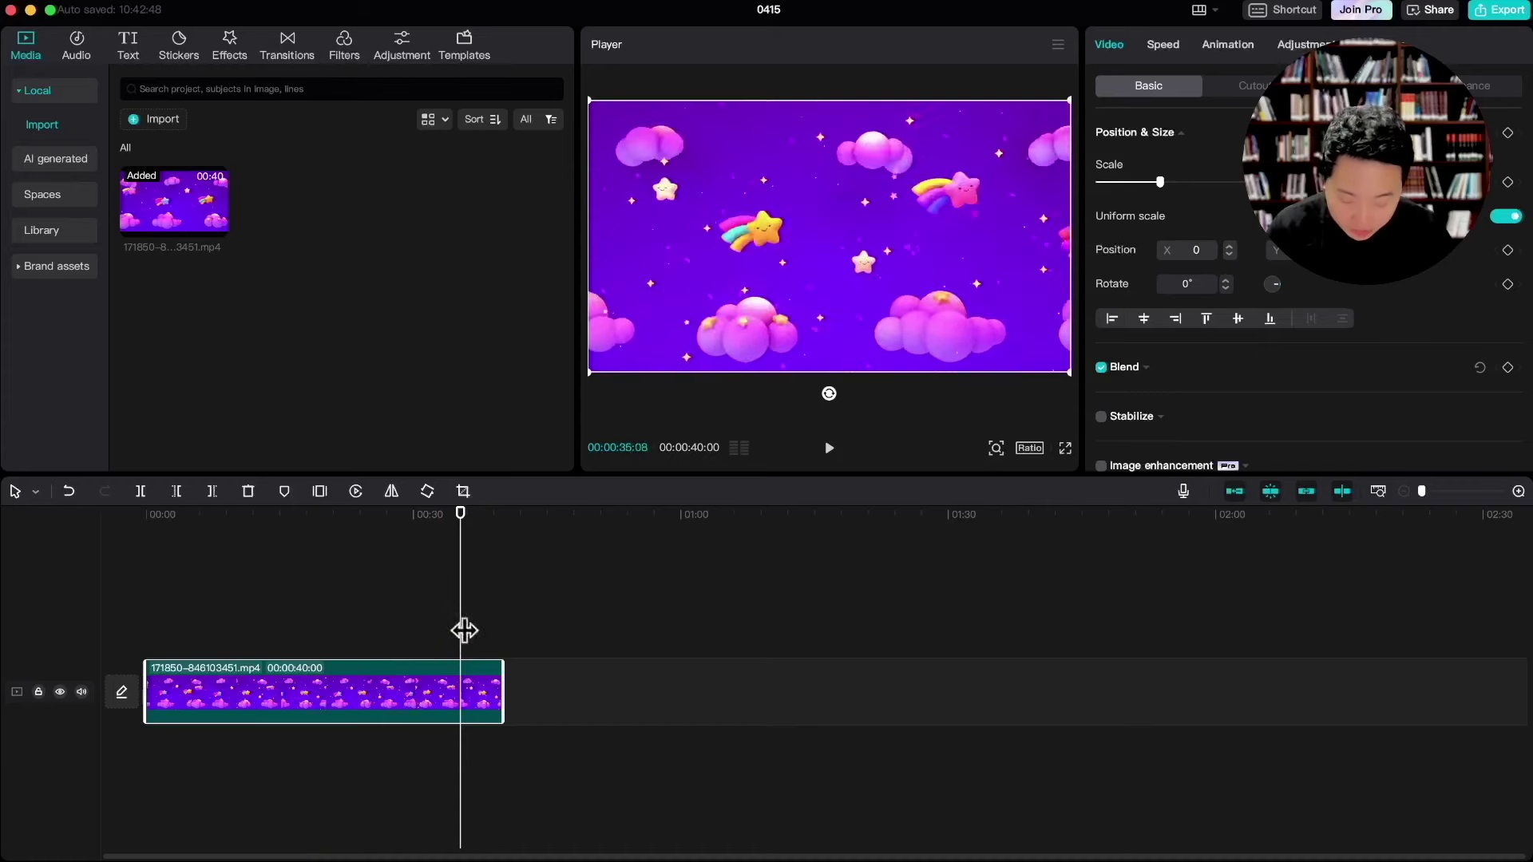
pyautogui.press('super+v')
pyautogui.moveTo(461, 630); pyautogui.dragTo(653, 707)
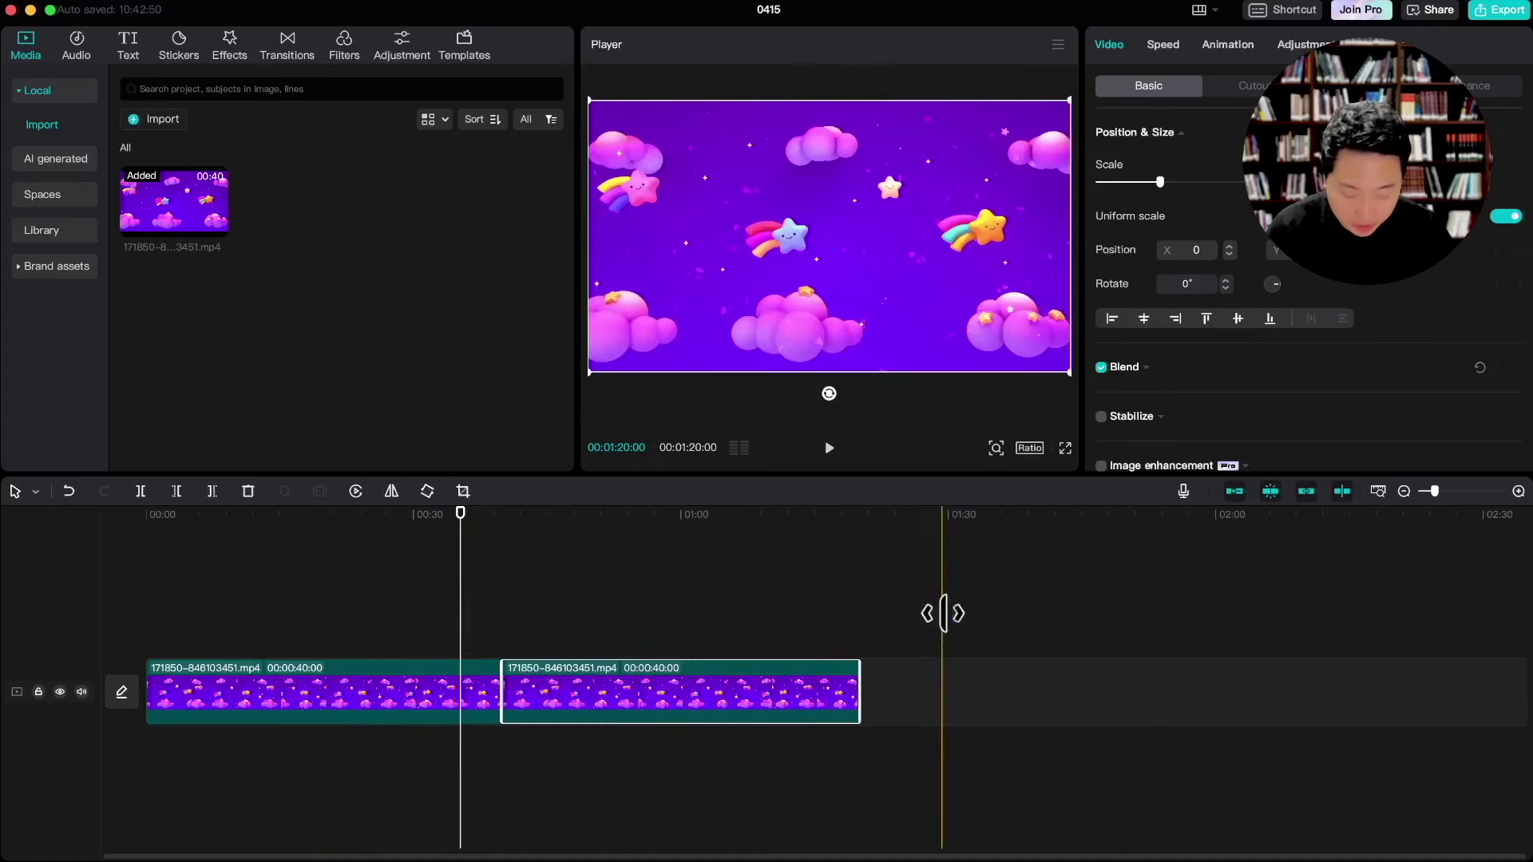
pyautogui.press('super+v')
pyautogui.moveTo(1017, 651); pyautogui.dragTo(951, 698)
pyautogui.press('super+minus')
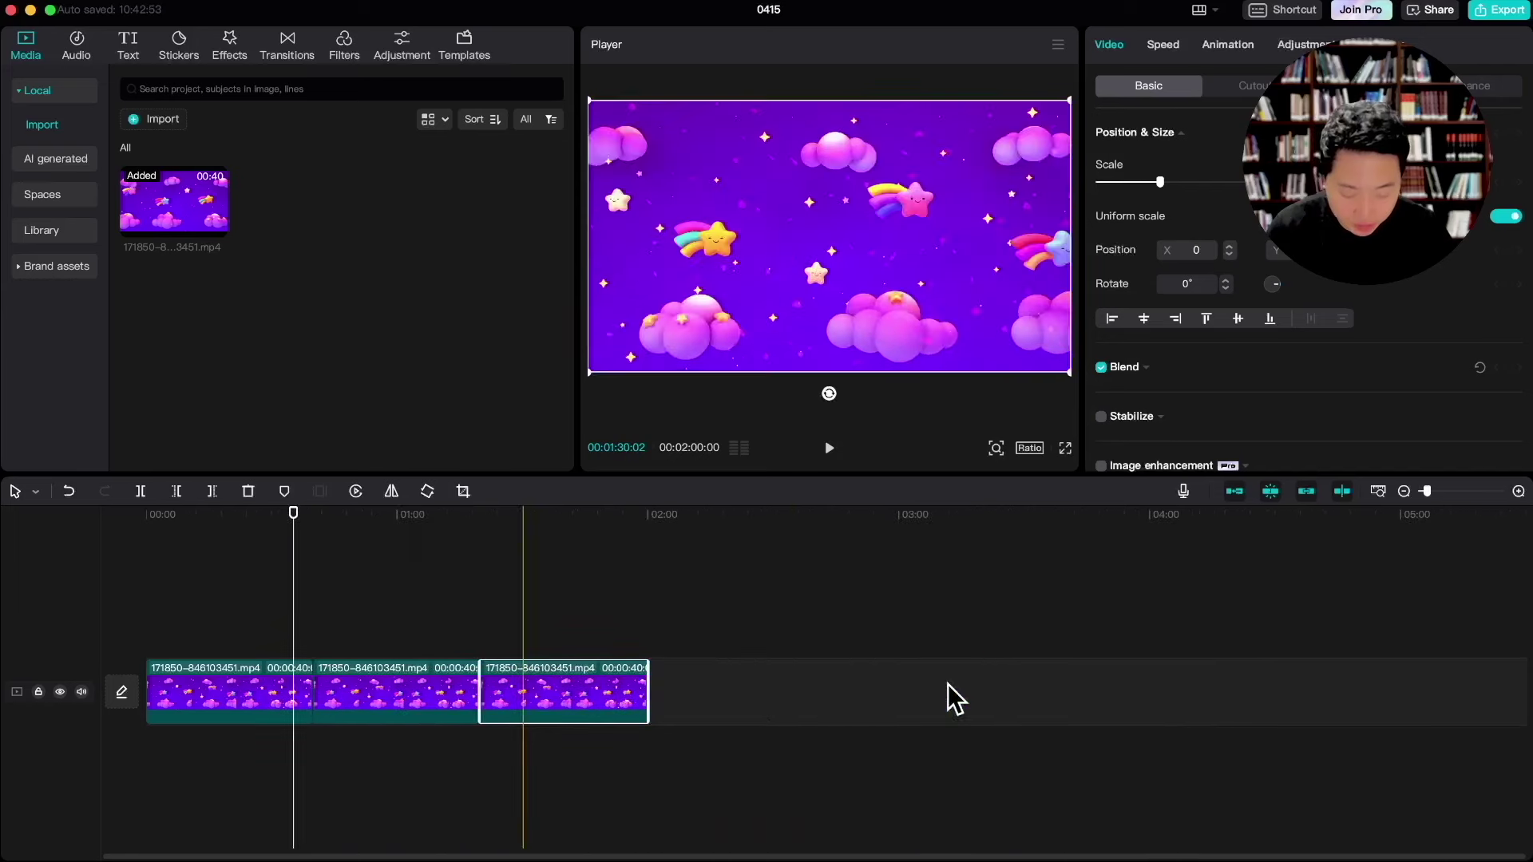
# Add three further copies of the clip to the end of the main track, extending the sequence to 4 minutes.
pyautogui.press('super+v')
pyautogui.moveTo(729, 615); pyautogui.dragTo(725, 684)
pyautogui.press('super+minus')
pyautogui.press('super+minus')
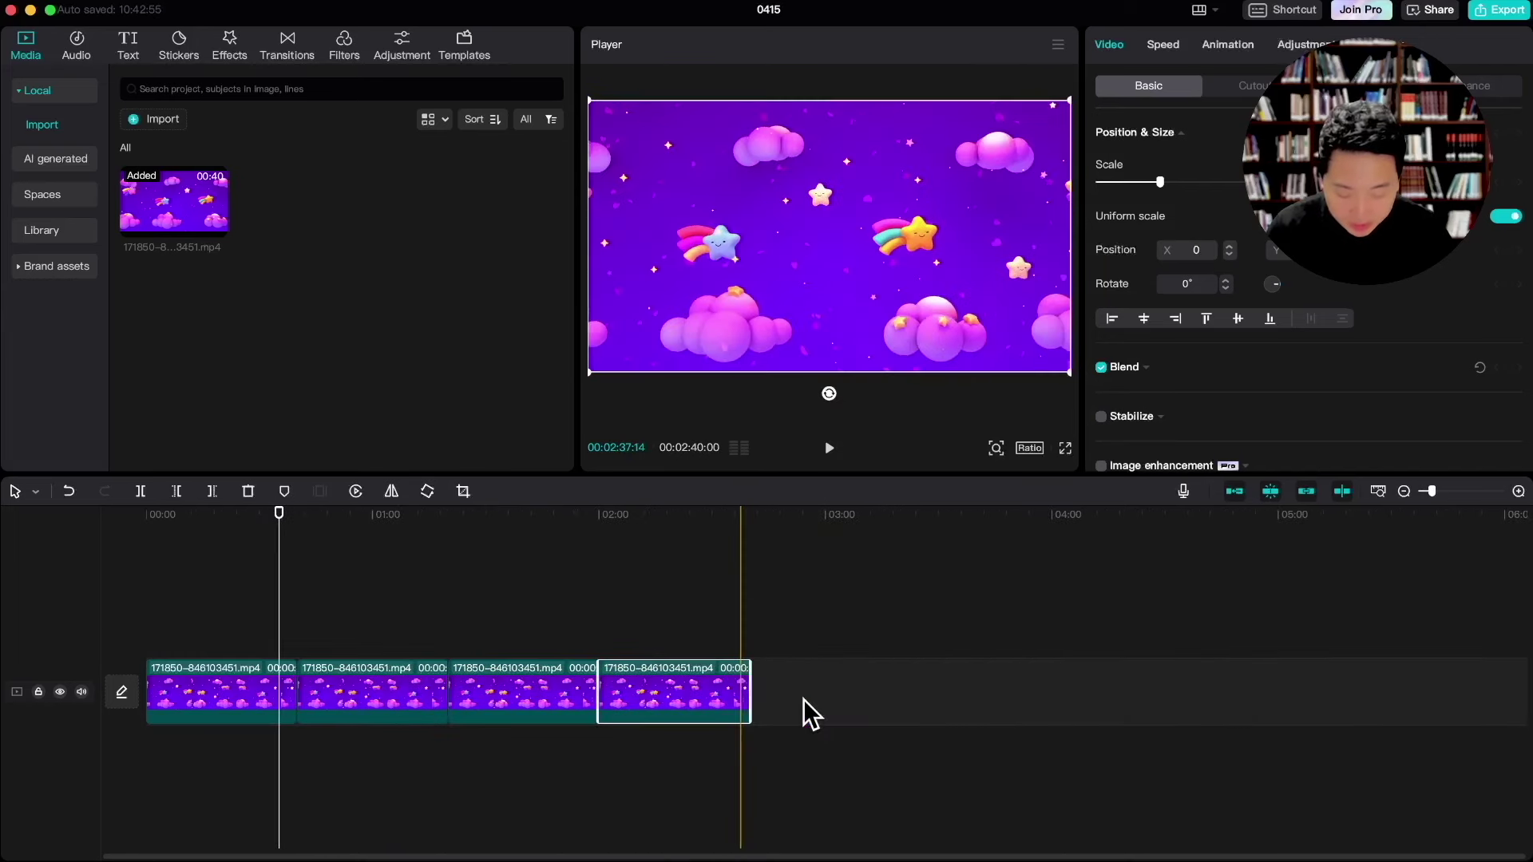
pyautogui.press('super+v')
pyautogui.moveTo(807, 711); pyautogui.dragTo(647, 696)
pyautogui.press('super+v')
pyautogui.moveTo(873, 633); pyautogui.dragTo(767, 701)
pyautogui.press('super+minus')
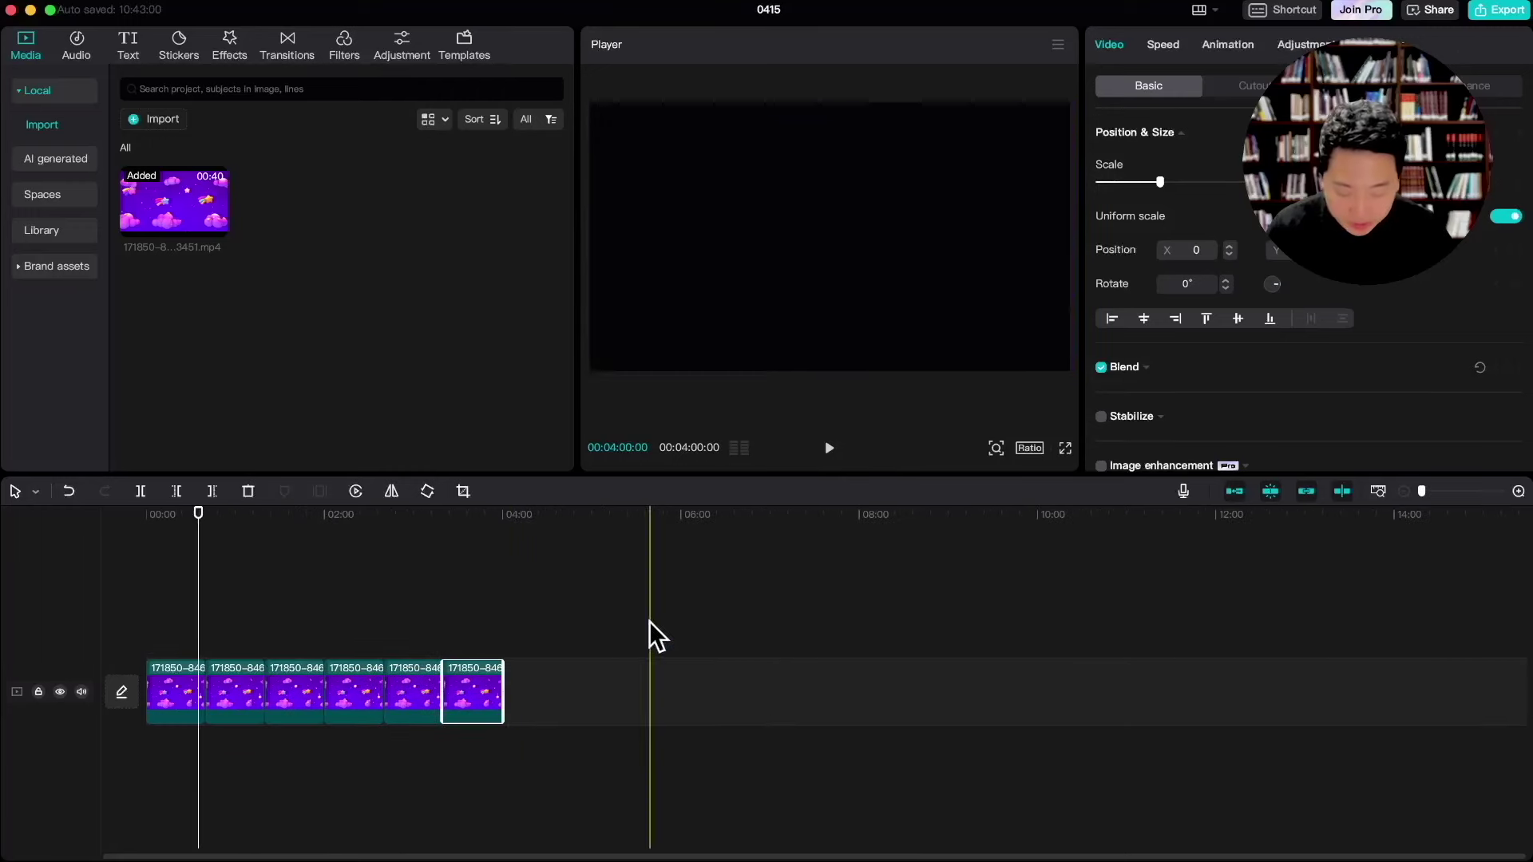
# Copy the whole six-clip sequence and append it three times on the main track, extending the video to 16 minutes.
pyautogui.moveTo(492, 625); pyautogui.dragTo(169, 730)
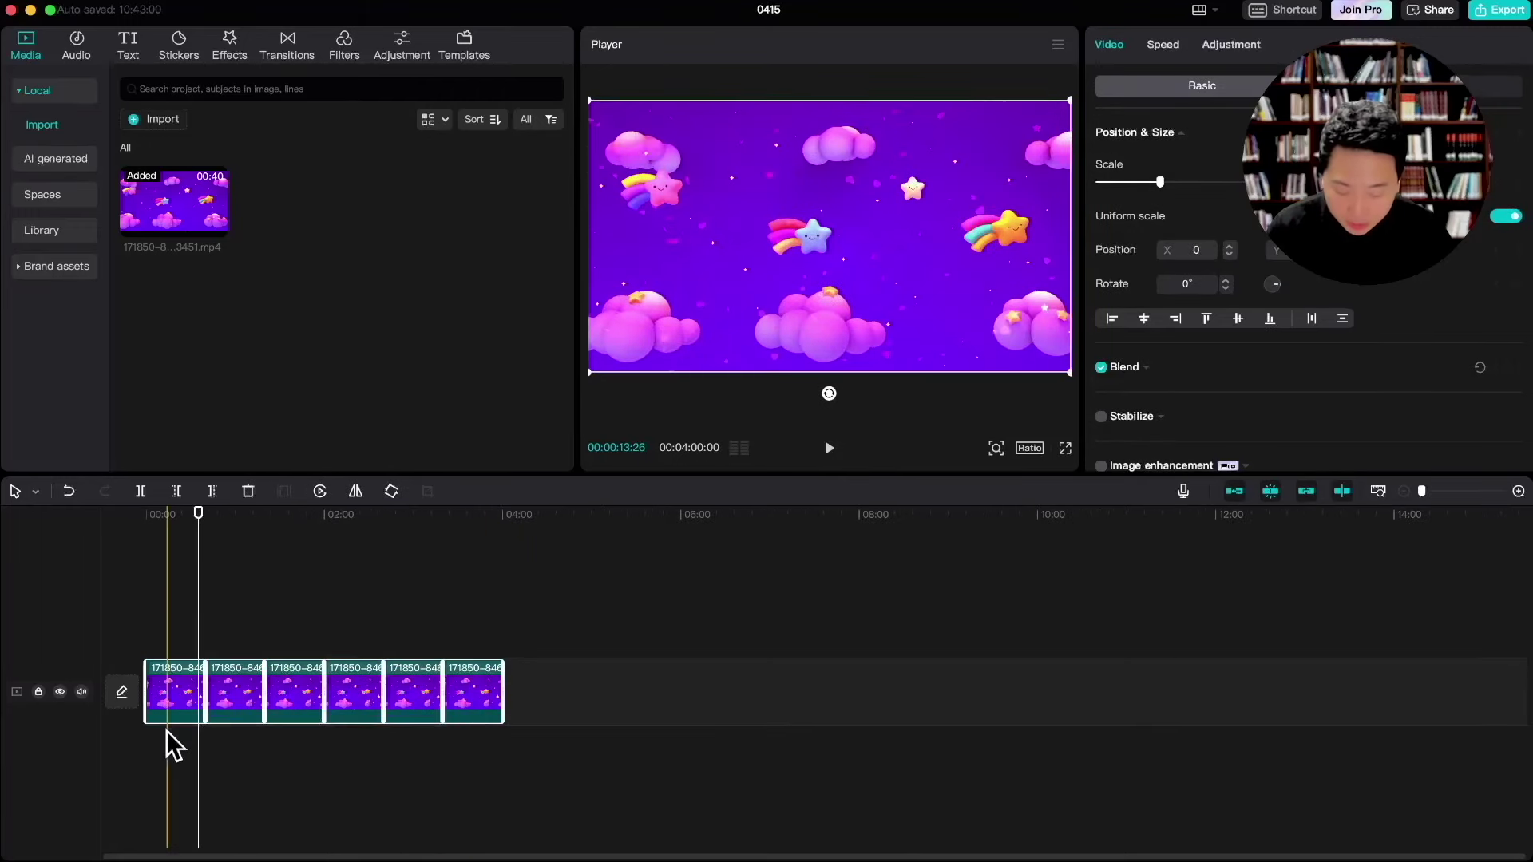
pyautogui.press('super+c')
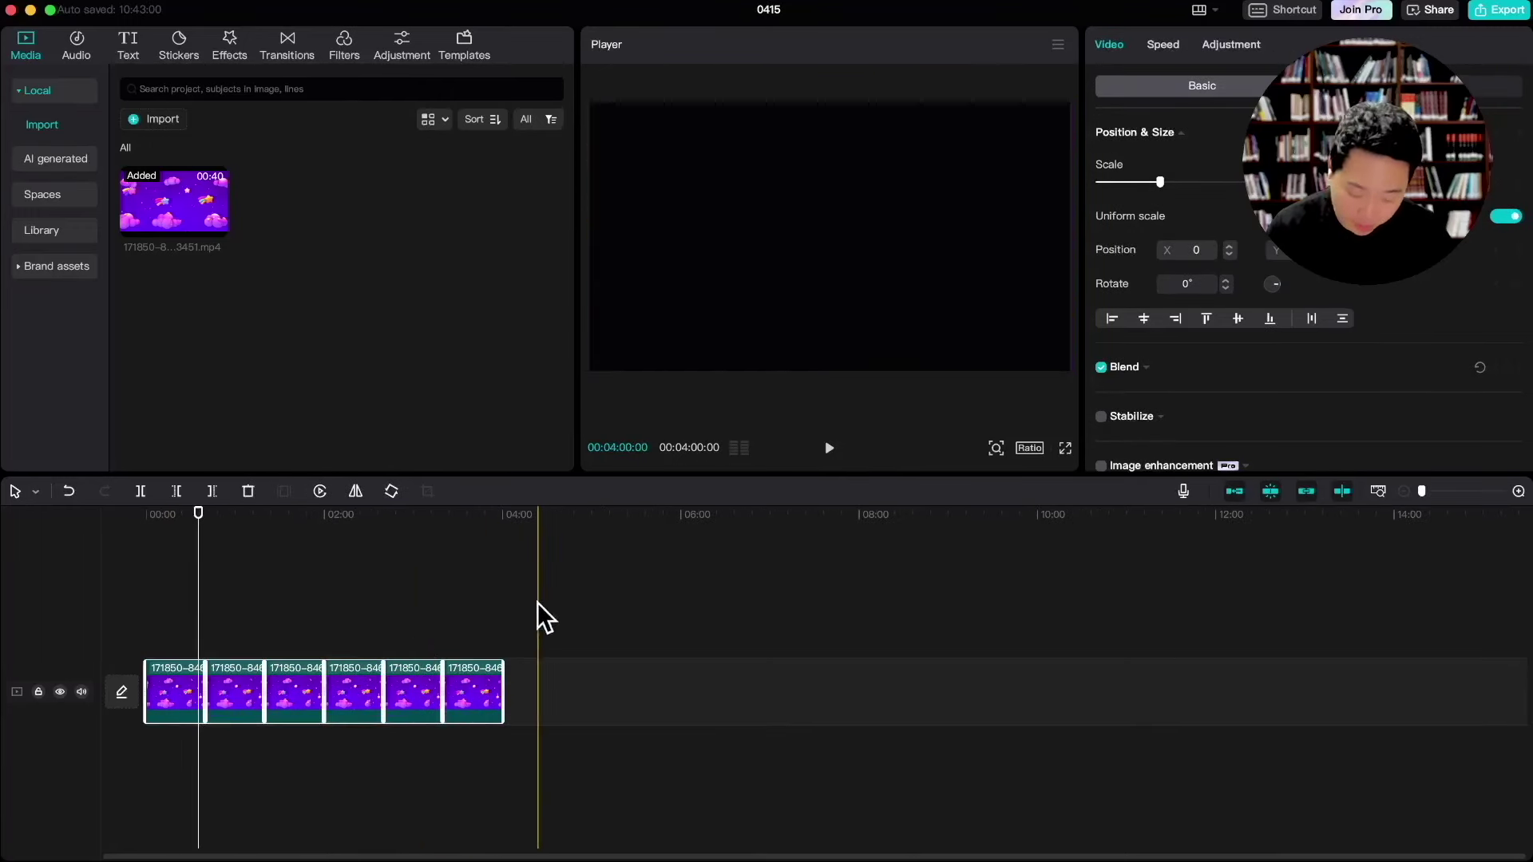
pyautogui.press('super+v')
pyautogui.moveTo(623, 621); pyautogui.dragTo(548, 701)
pyautogui.press('super+v')
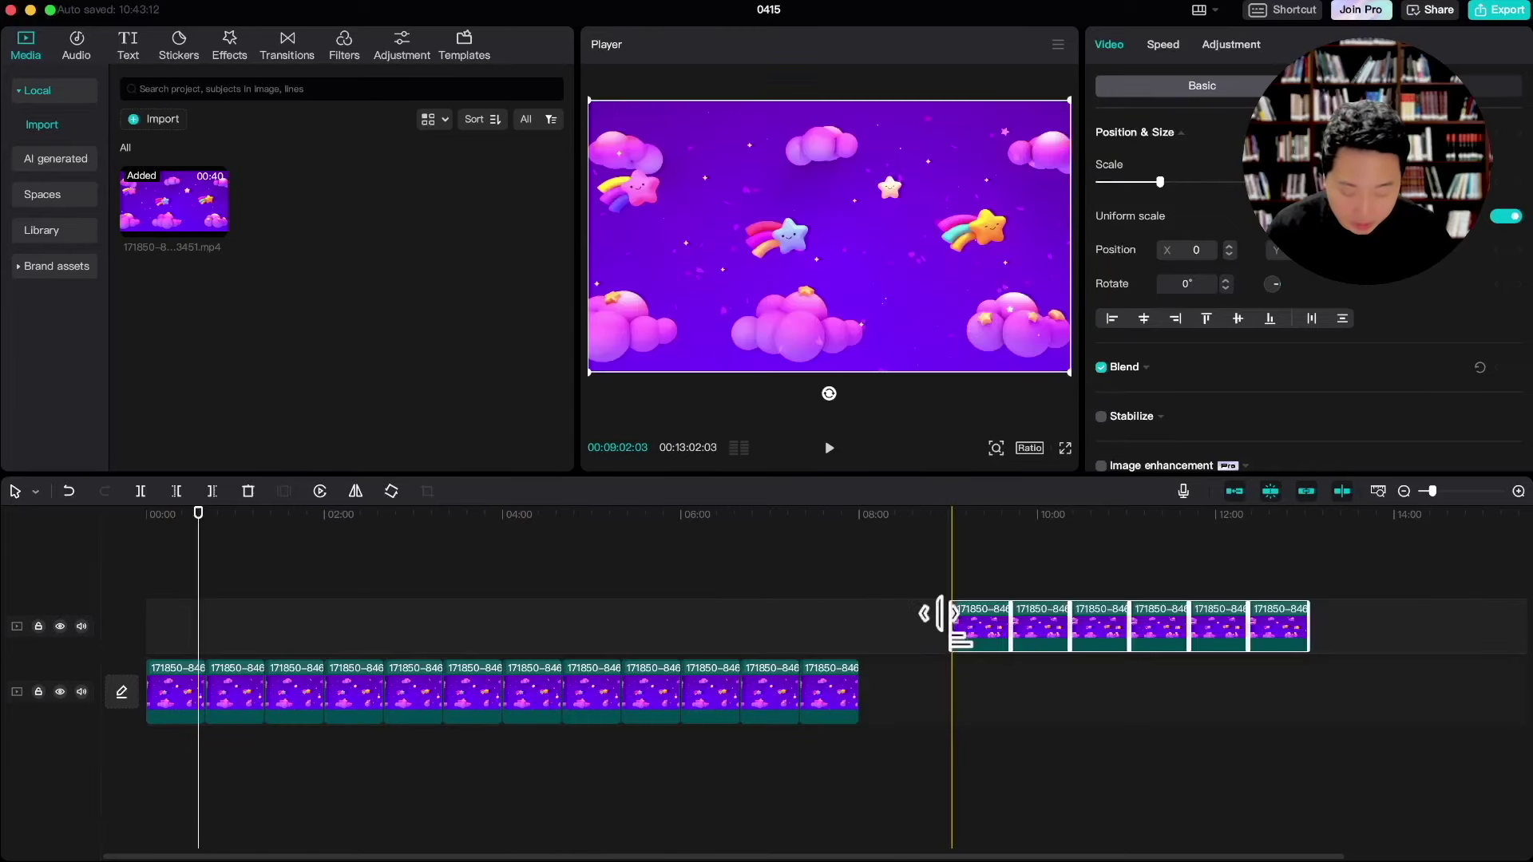
pyautogui.moveTo(999, 643); pyautogui.dragTo(764, 702)
pyautogui.press('super+v')
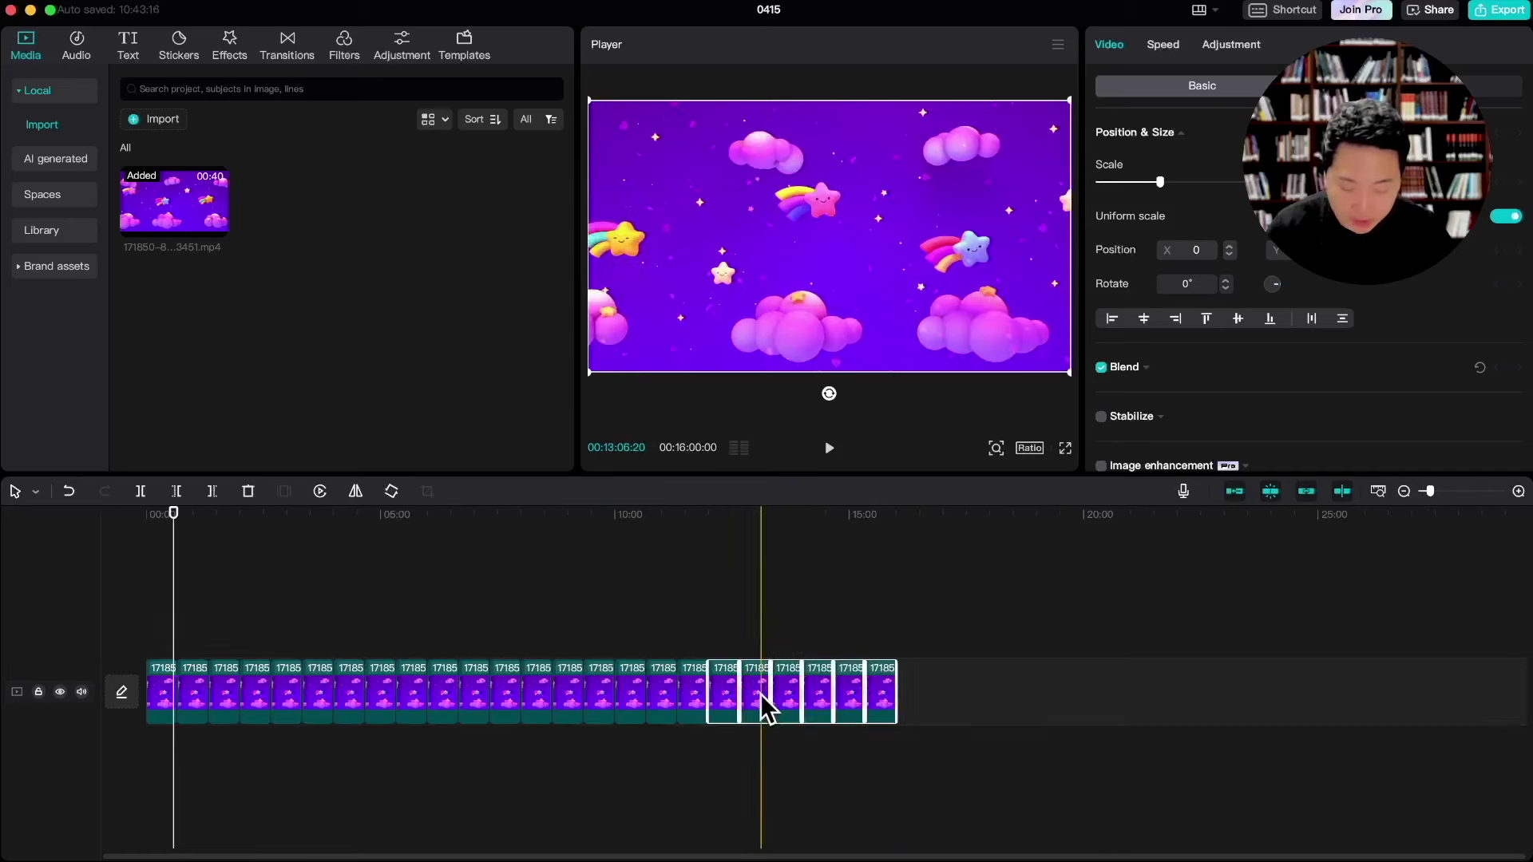
# Copy the entire 16-minute sequence and append it twice to the main track, extending the video to 48 minutes.
pyautogui.press('super+a')
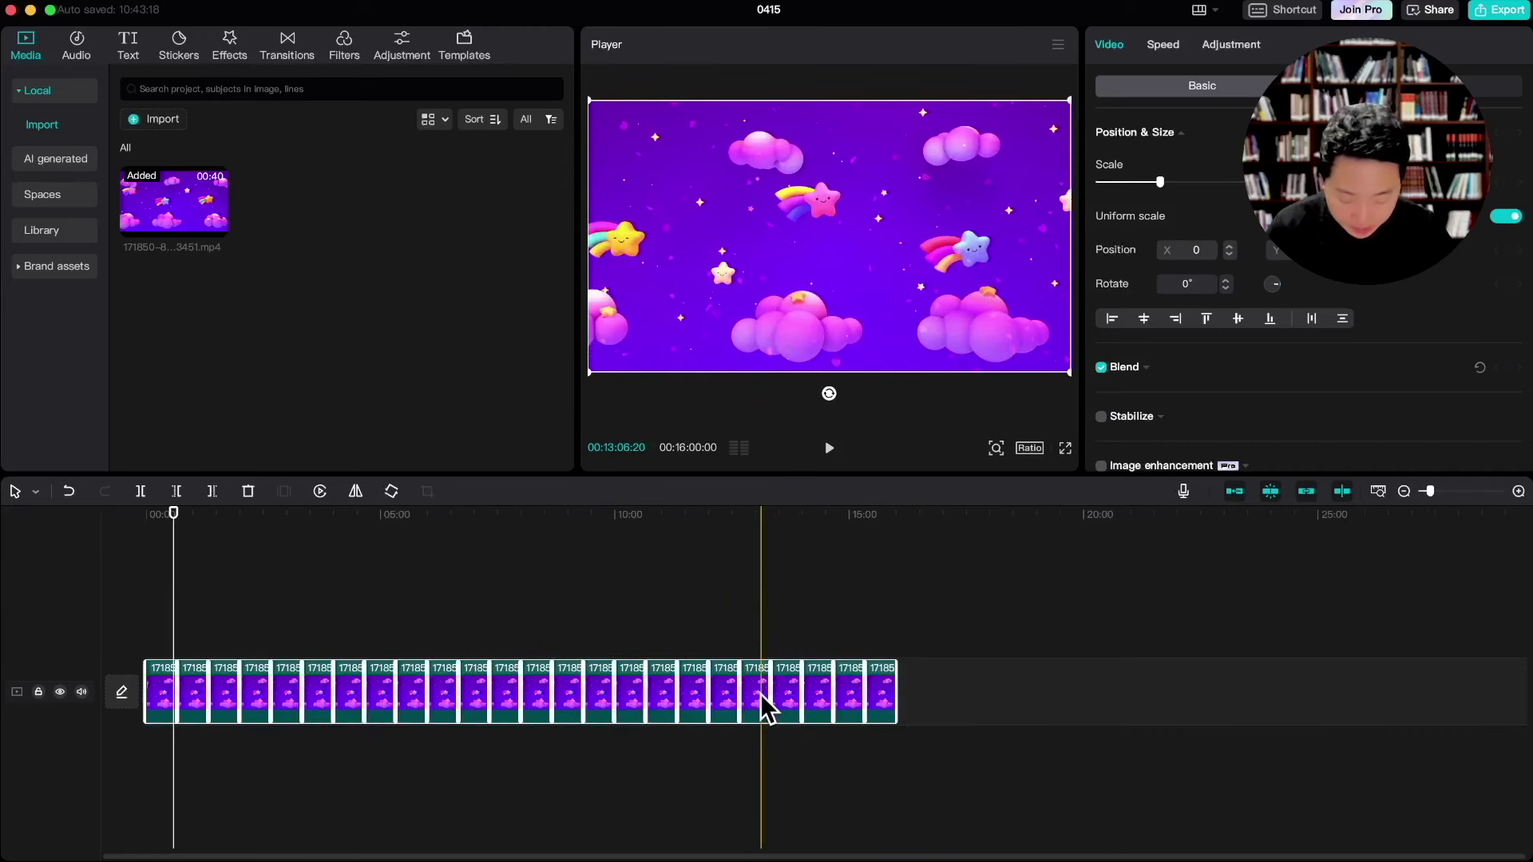
pyautogui.press('super+c')
pyautogui.press('super+v')
pyautogui.moveTo(953, 626); pyautogui.dragTo(926, 686)
pyautogui.hscroll(10, 975, 633)
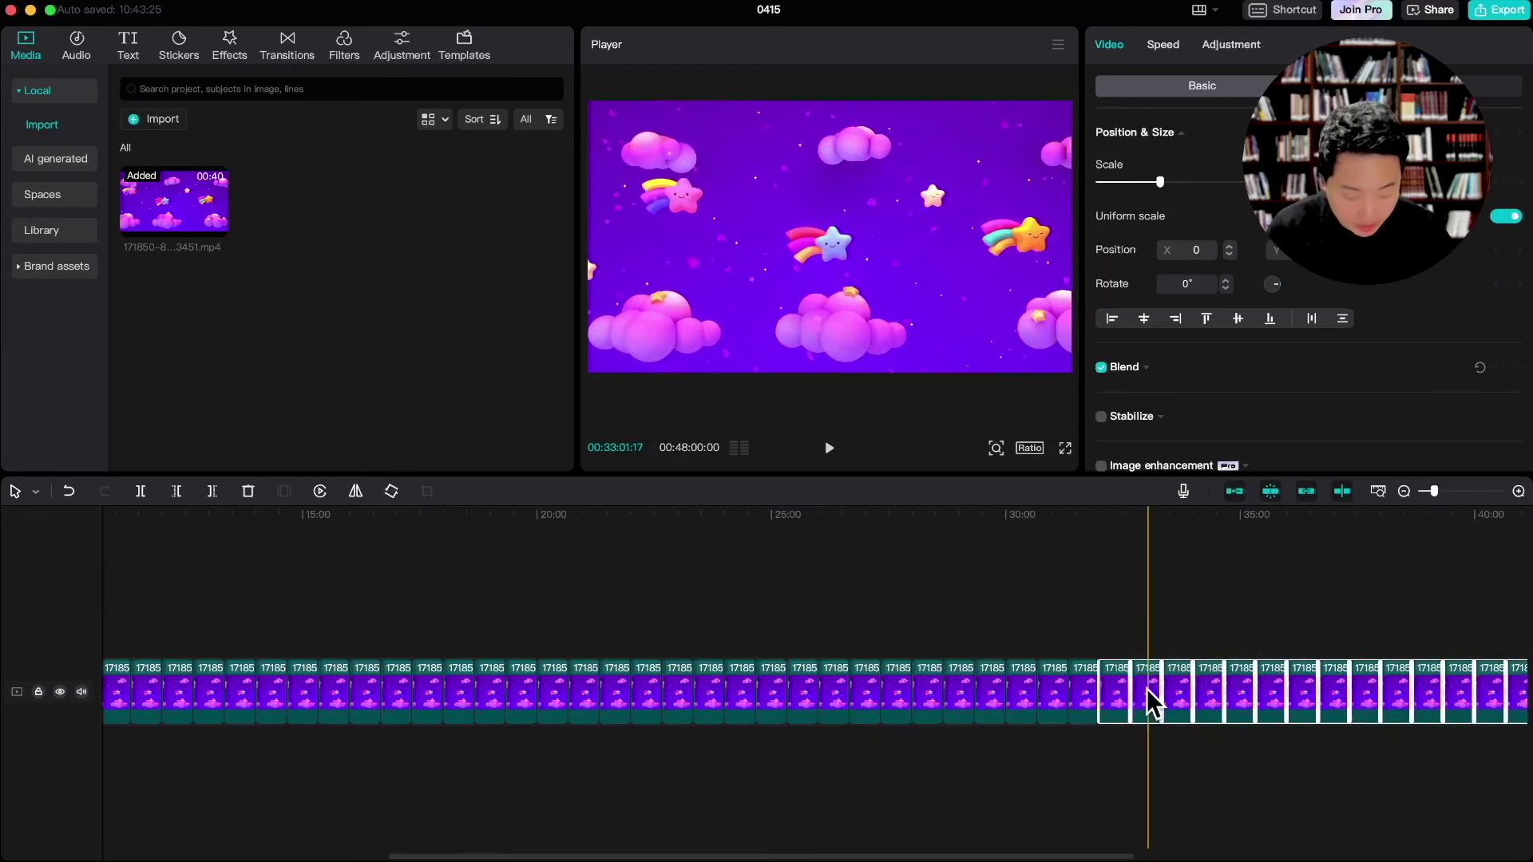
pyautogui.scroll(-5, 865, 574)
pyautogui.hscroll(5, 847, 579)
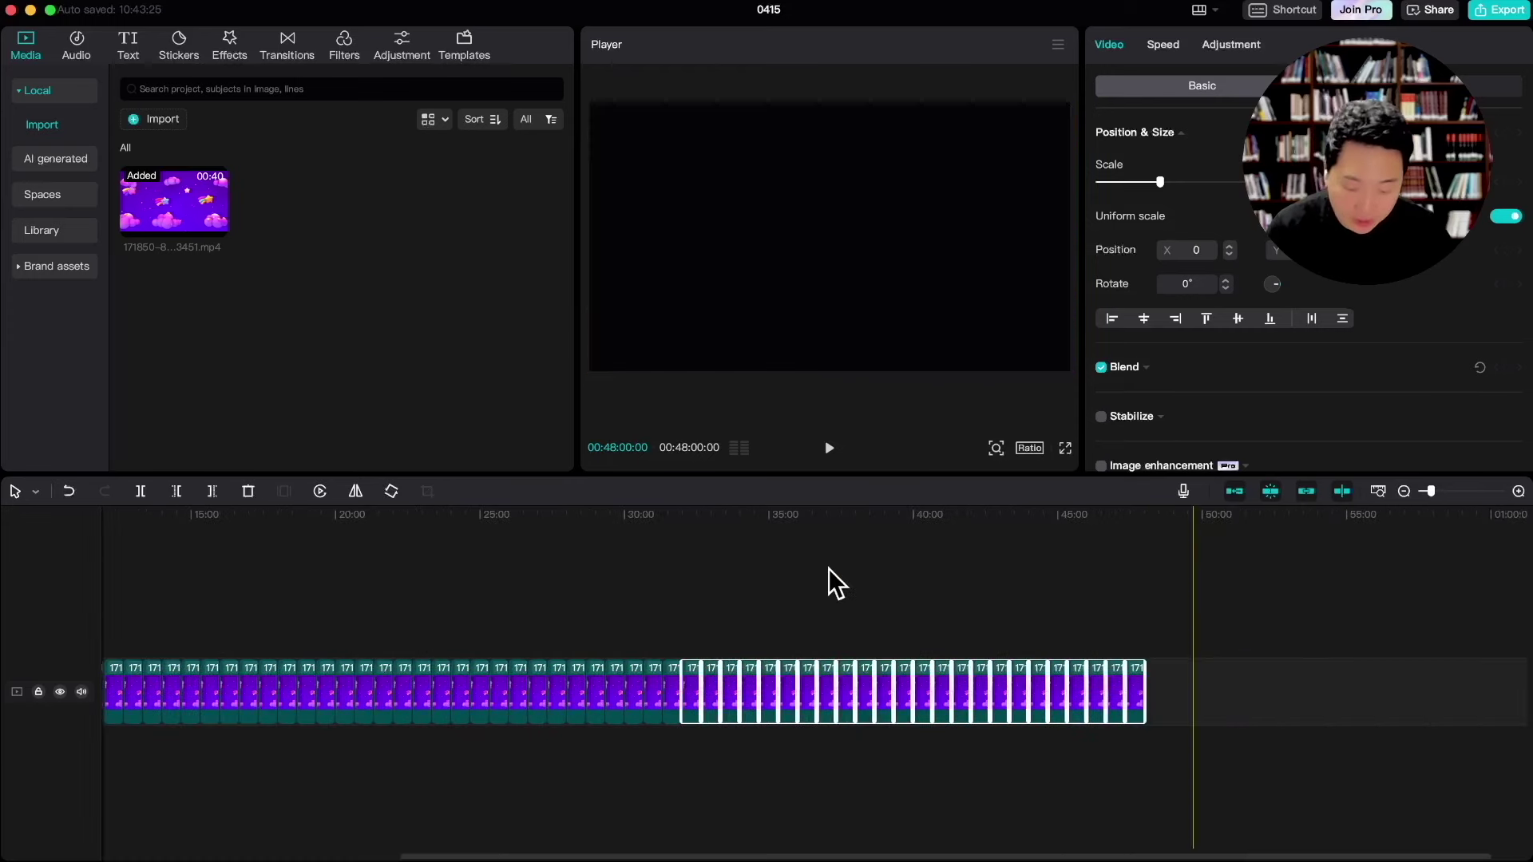
pyautogui.hscroll(-5, 603, 583)
pyautogui.hscroll(3, 603, 583)
pyautogui.hscroll(-3, 602, 583)
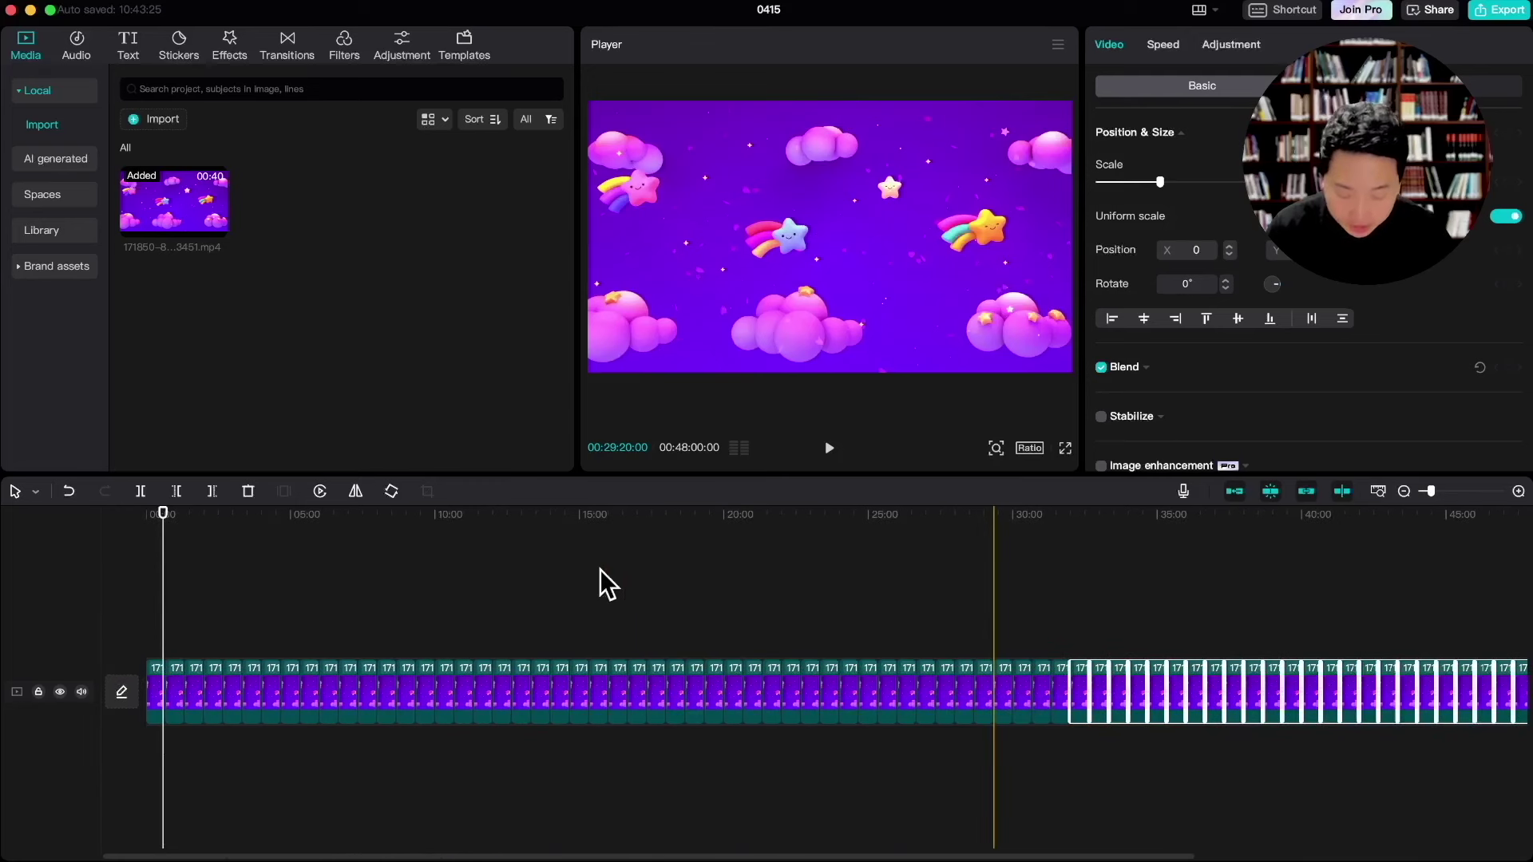
# Merge all clips on the track into one compound clip and preview its beginning.
pyautogui.press('super+a')
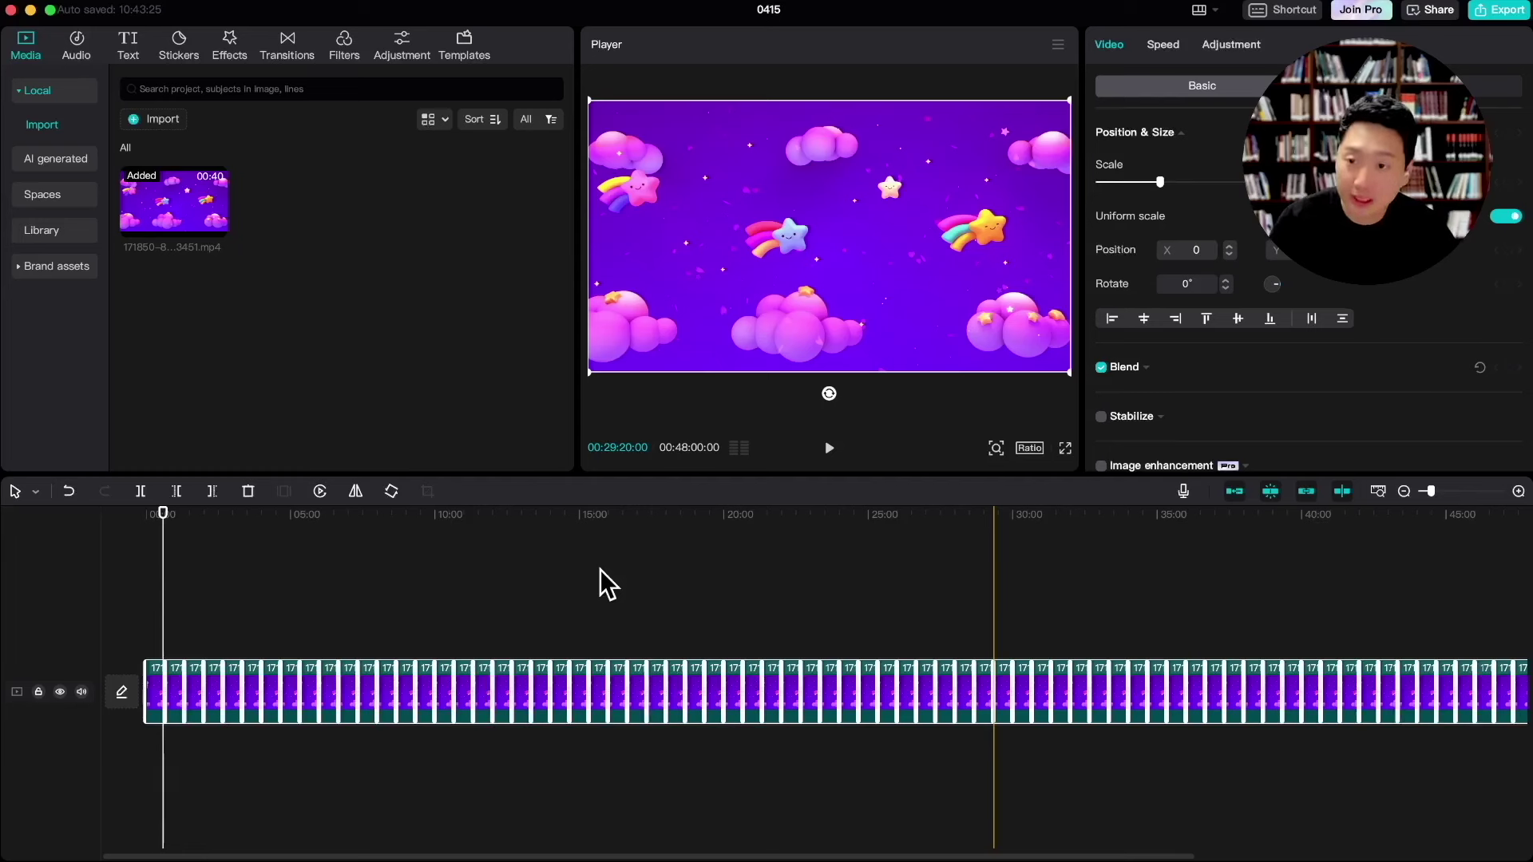
pyautogui.hotkey('alt', 'g')
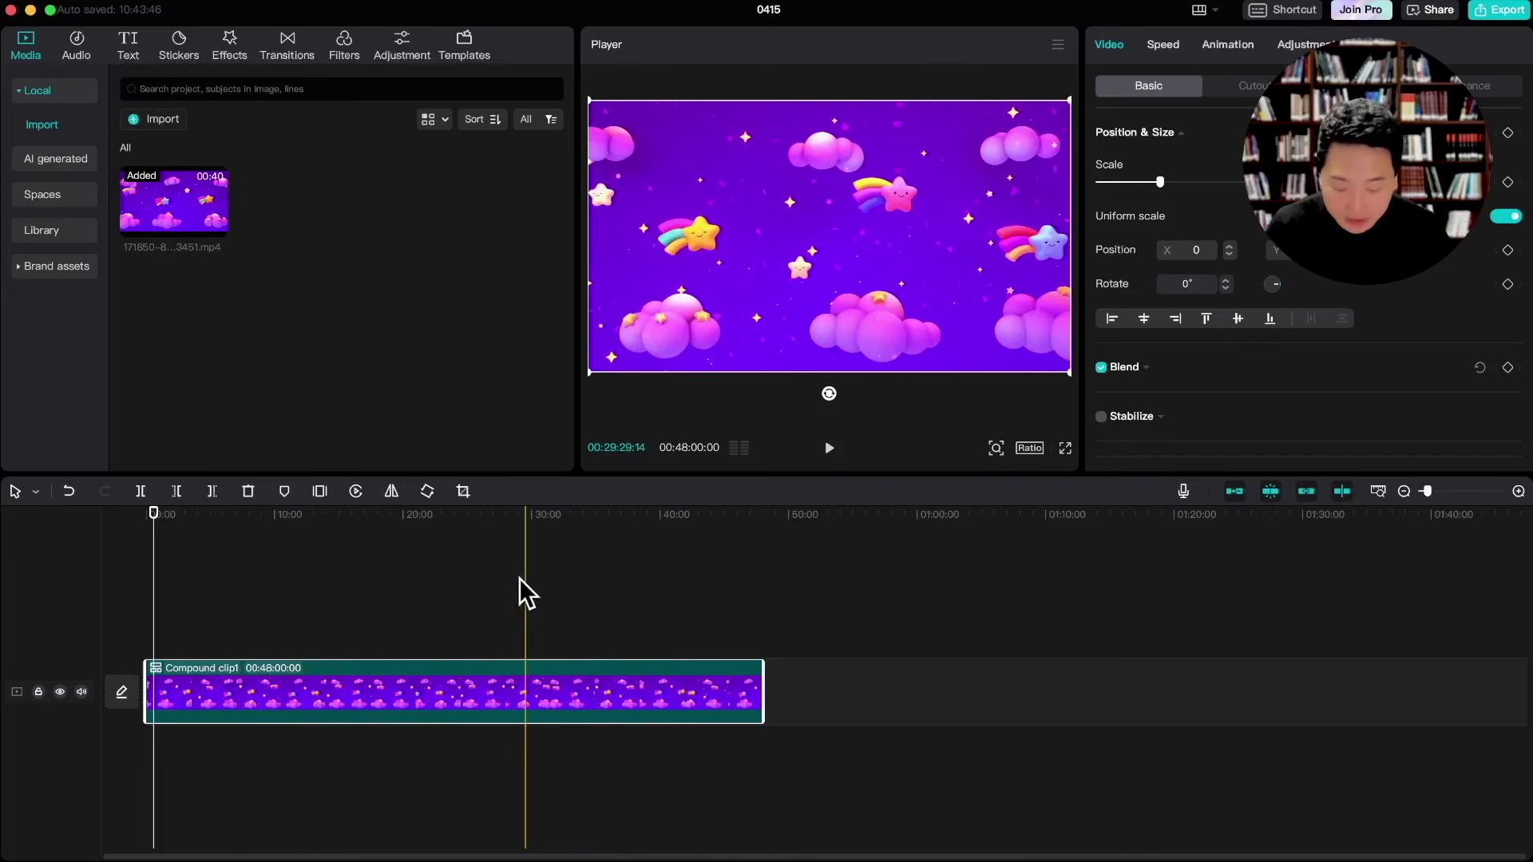
pyautogui.click(132, 591)
pyautogui.press('space')
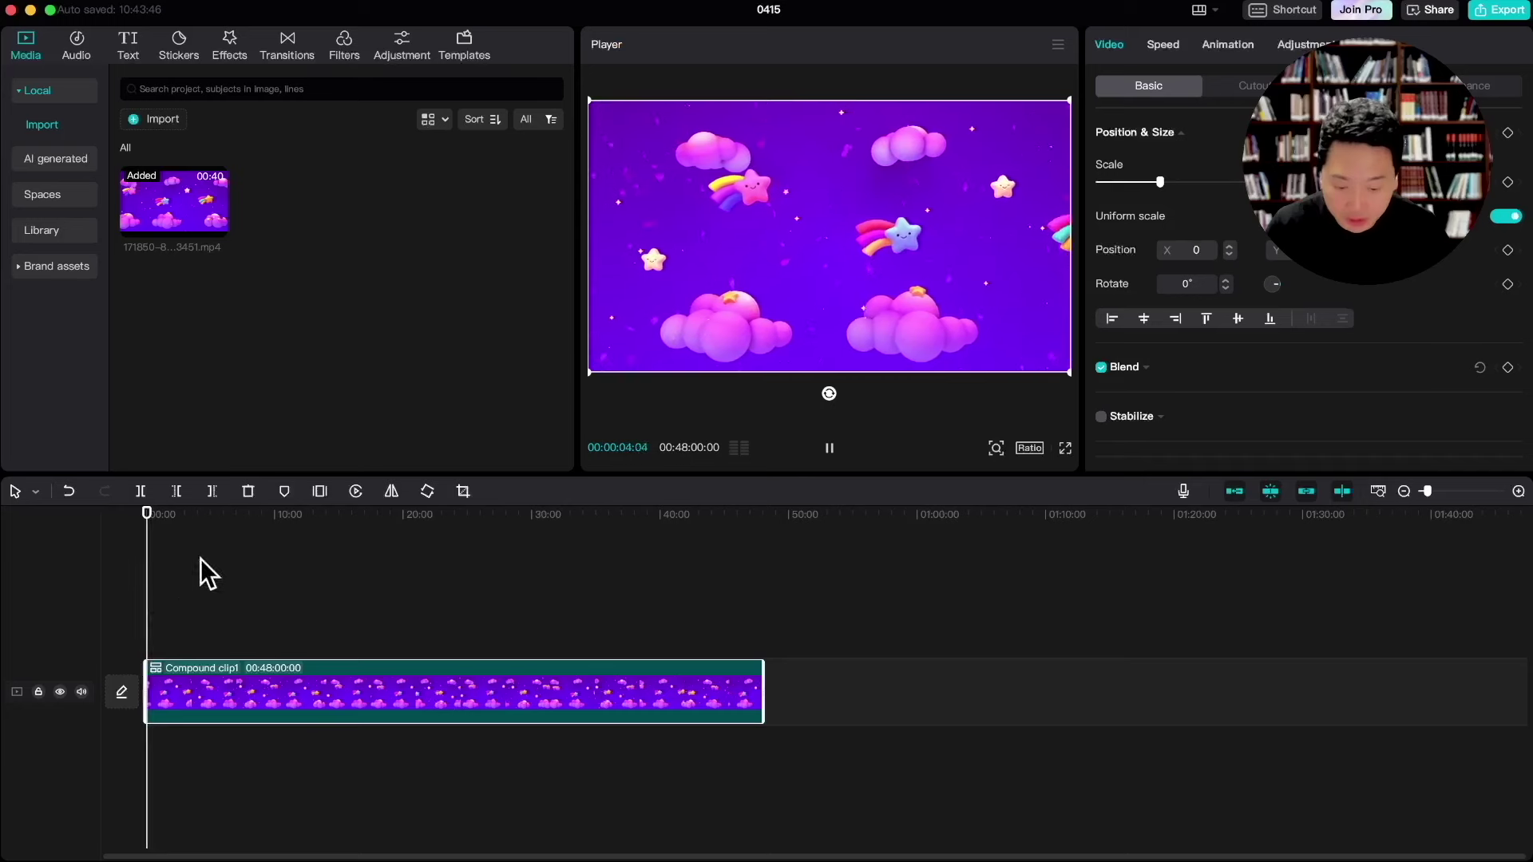
pyautogui.press('space')
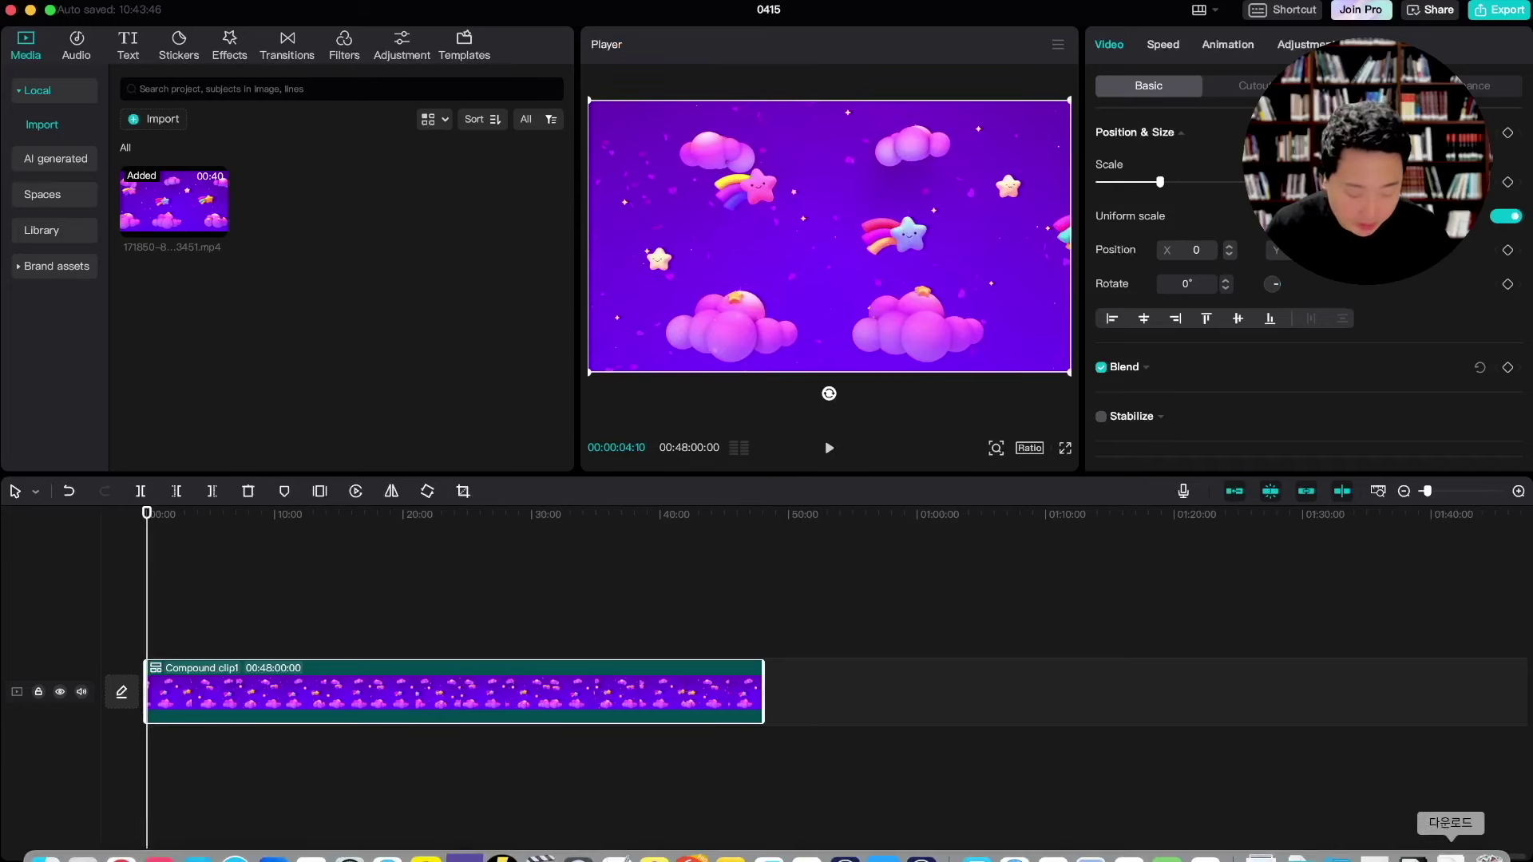
# Add the Piano Lullaby and Lullaby - A Month of Sleep WAV files from the Downloads folder back to back on one audio track.
pyautogui.click(1450, 854)
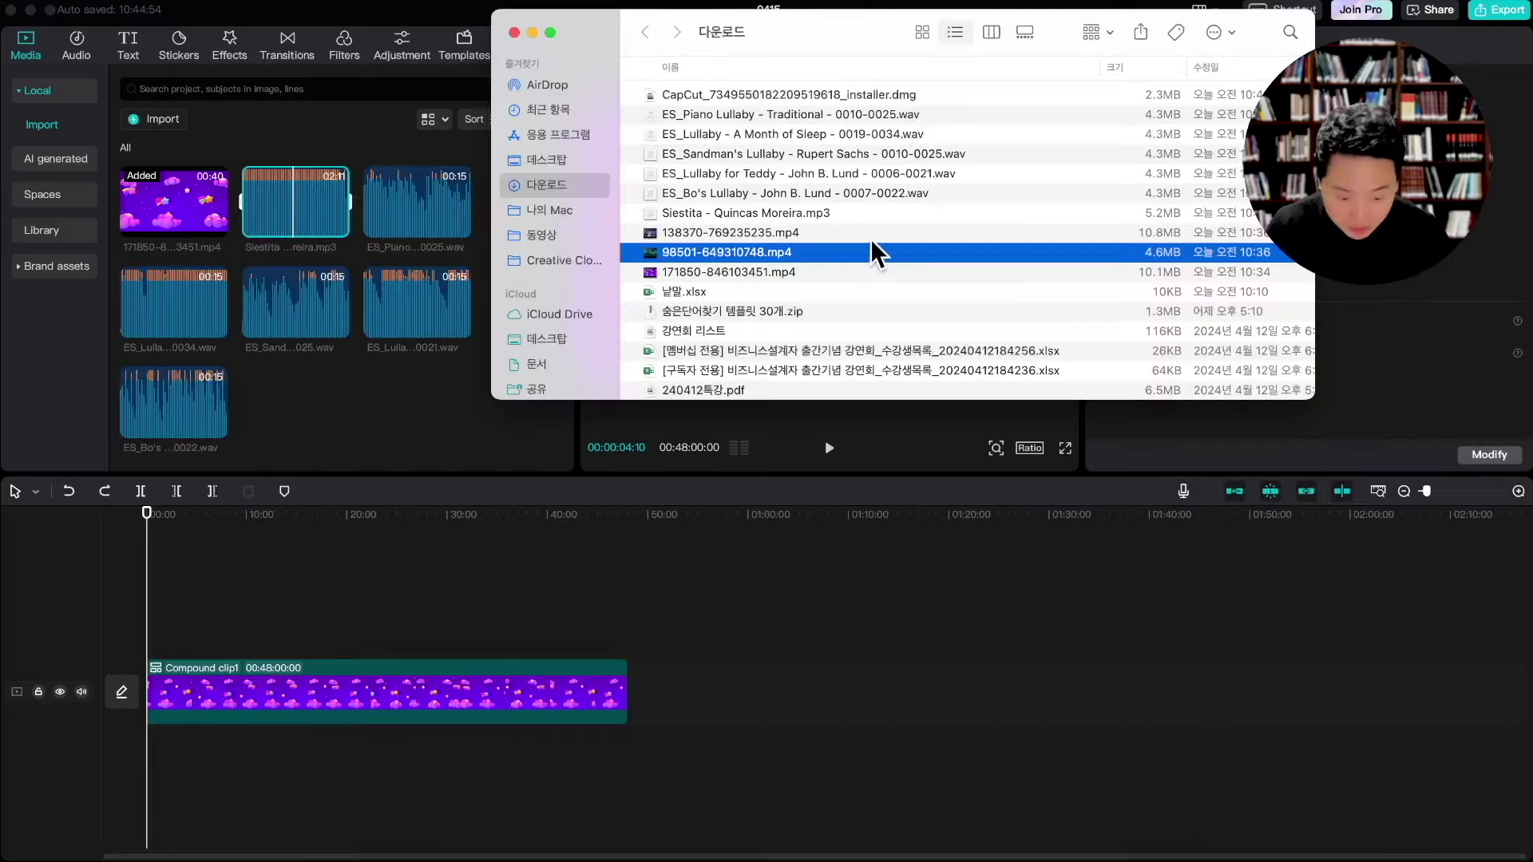
pyautogui.click(912, 98)
pyautogui.click(913, 117)
pyautogui.moveTo(913, 117); pyautogui.dragTo(180, 769)
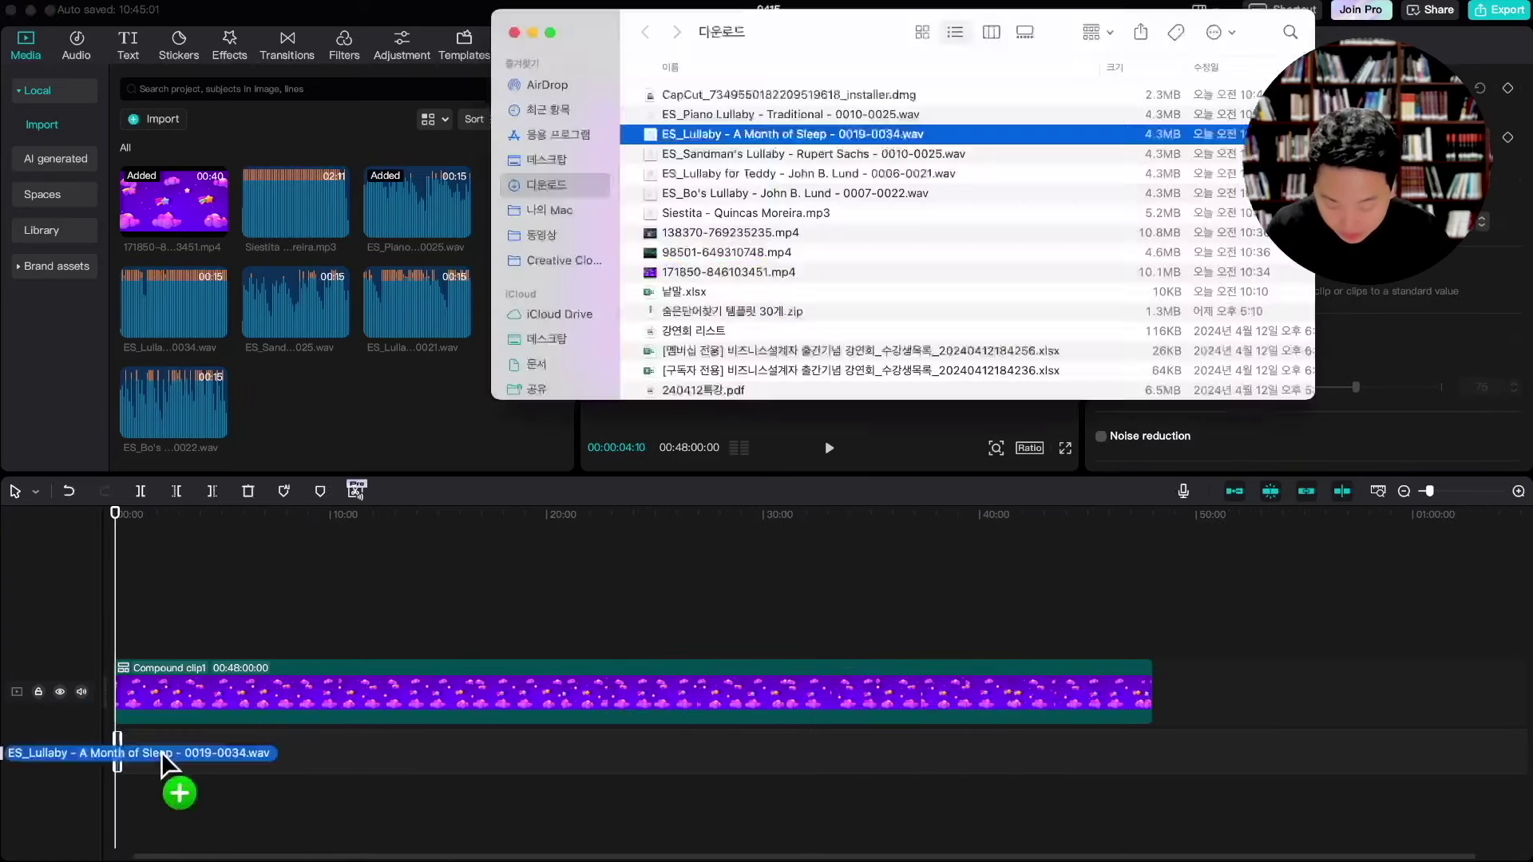
pyautogui.moveTo(171, 788); pyautogui.dragTo(164, 780)
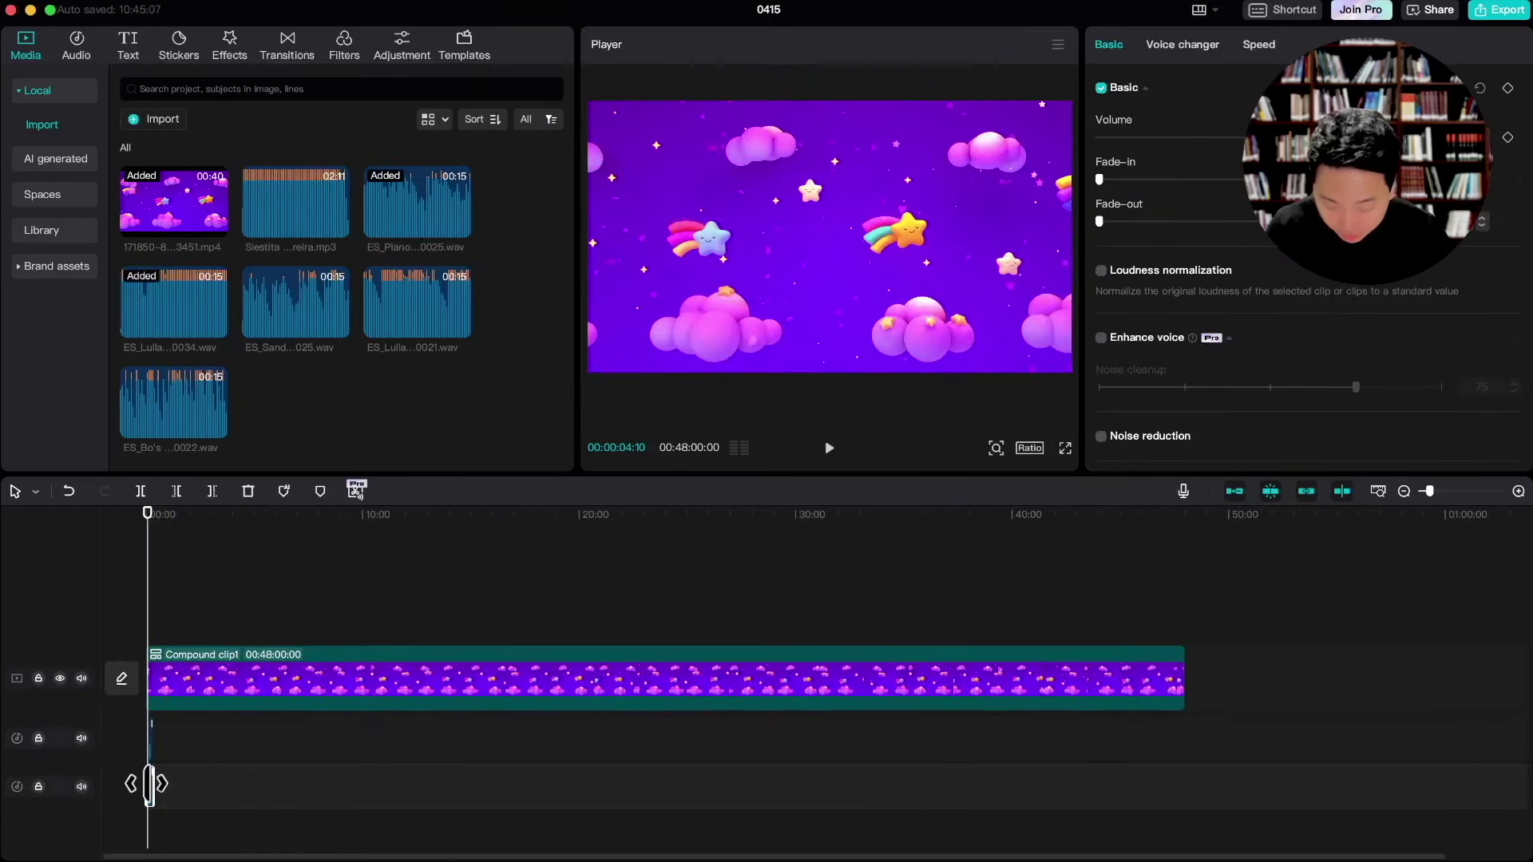
pyautogui.scroll(3, 407, 752)
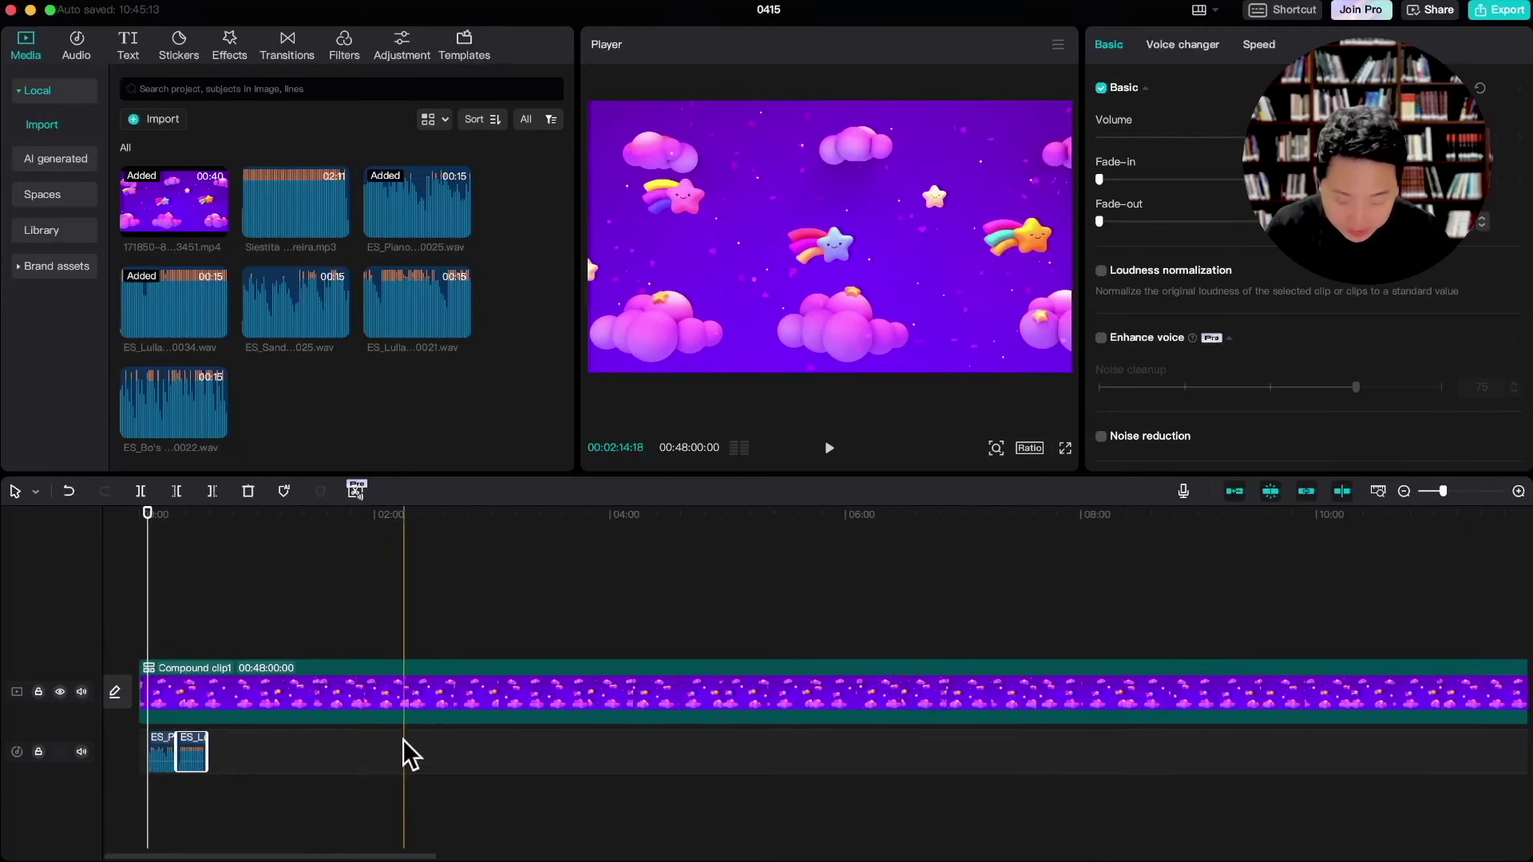
# Try moving the second audio clip with auto snapping off, and snap it back against the first with auto snapping on.
pyautogui.click(1271, 490)
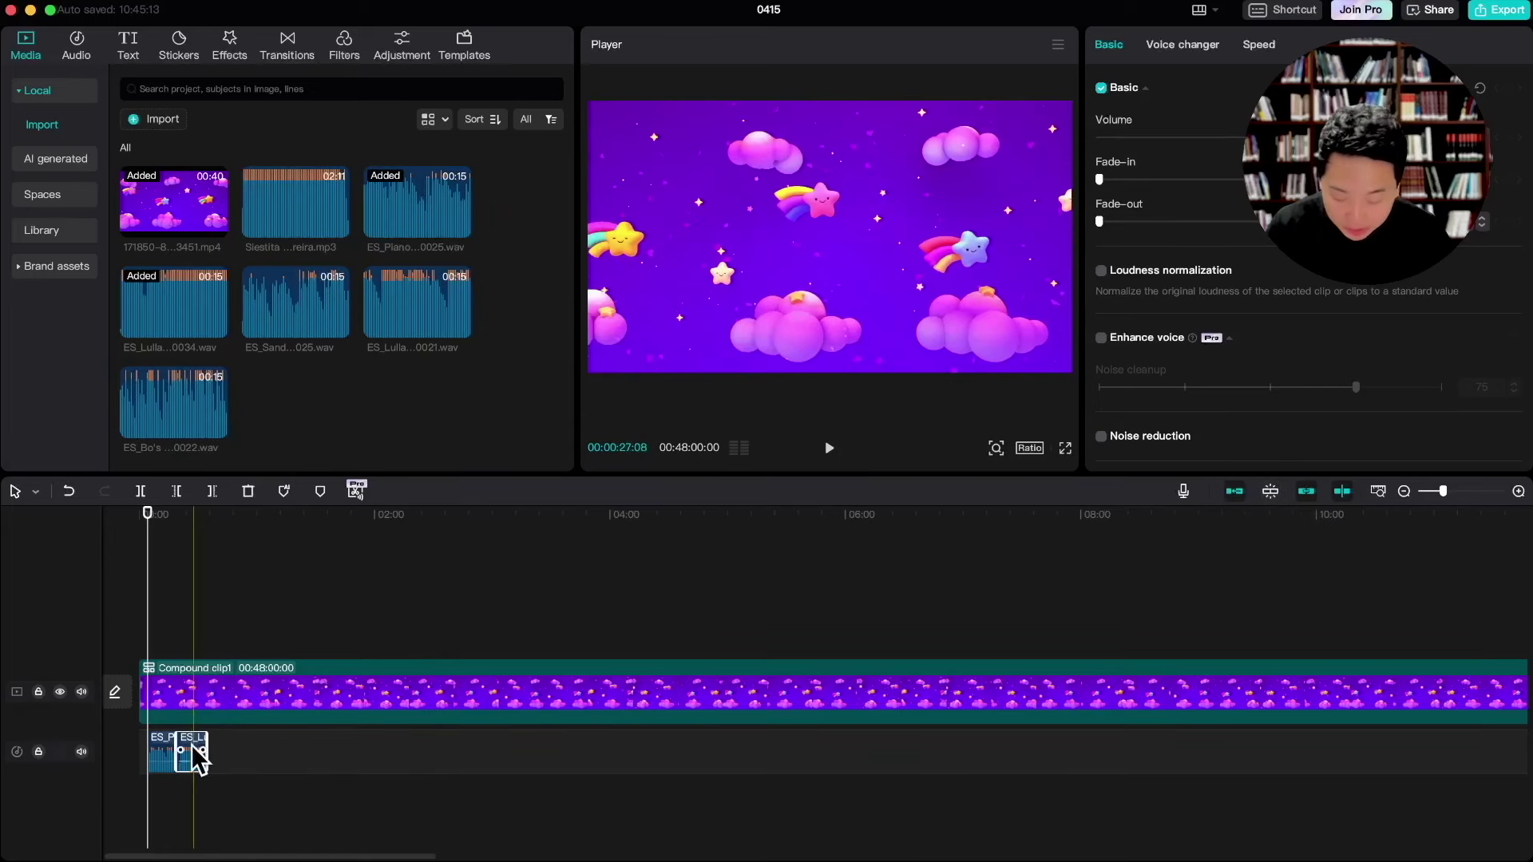
pyautogui.moveTo(189, 753)
pyautogui.mouseDown()
pyautogui.moveTo(243, 758)
pyautogui.moveTo(205, 748)
pyautogui.moveTo(190, 778)
pyautogui.moveTo(195, 722)
pyautogui.moveTo(201, 739)
pyautogui.mouseUp()
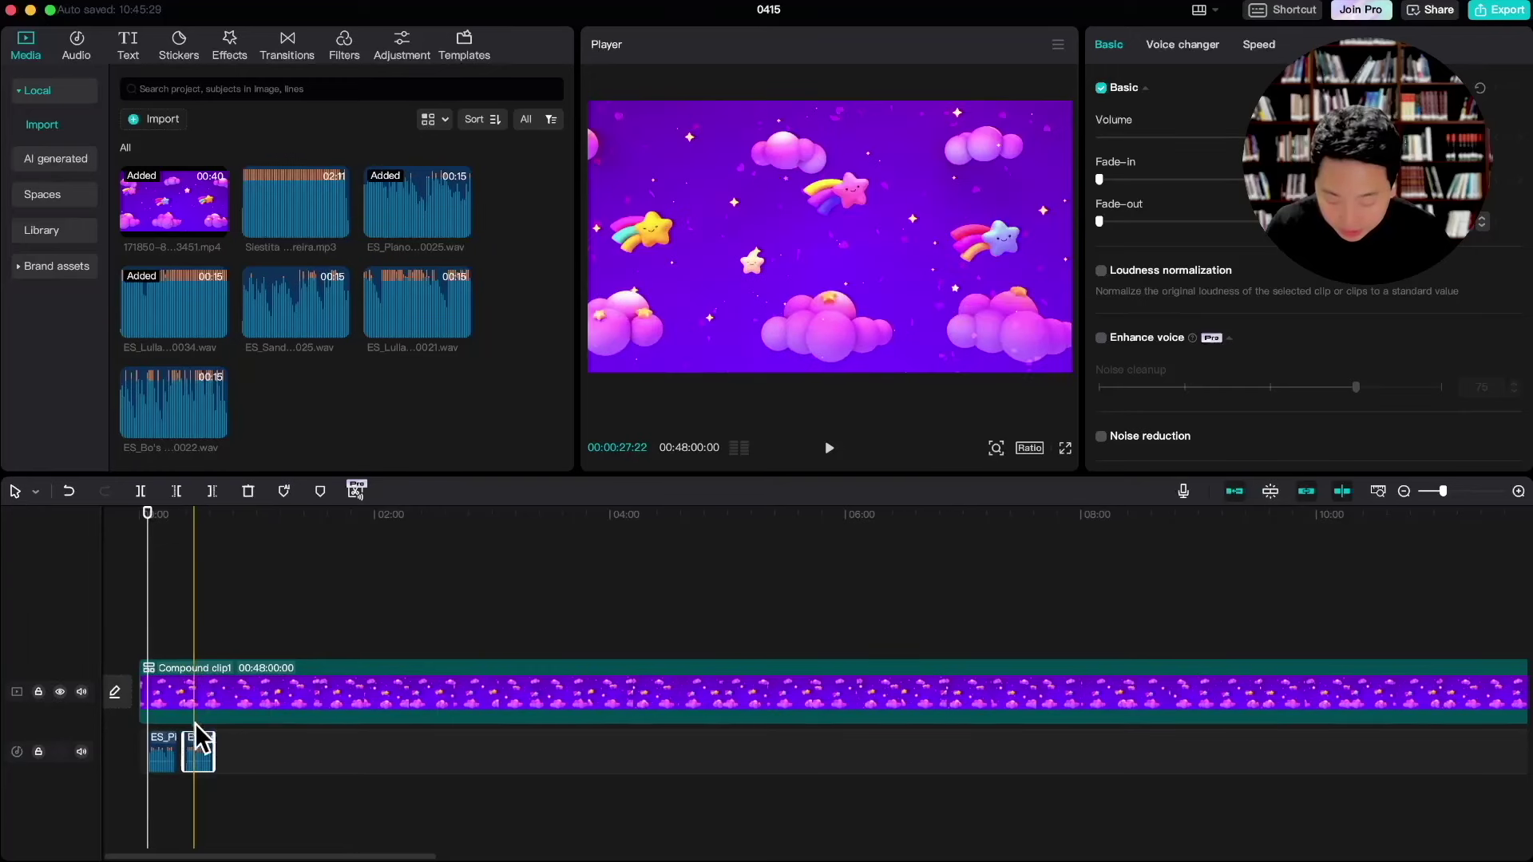
pyautogui.click(1270, 492)
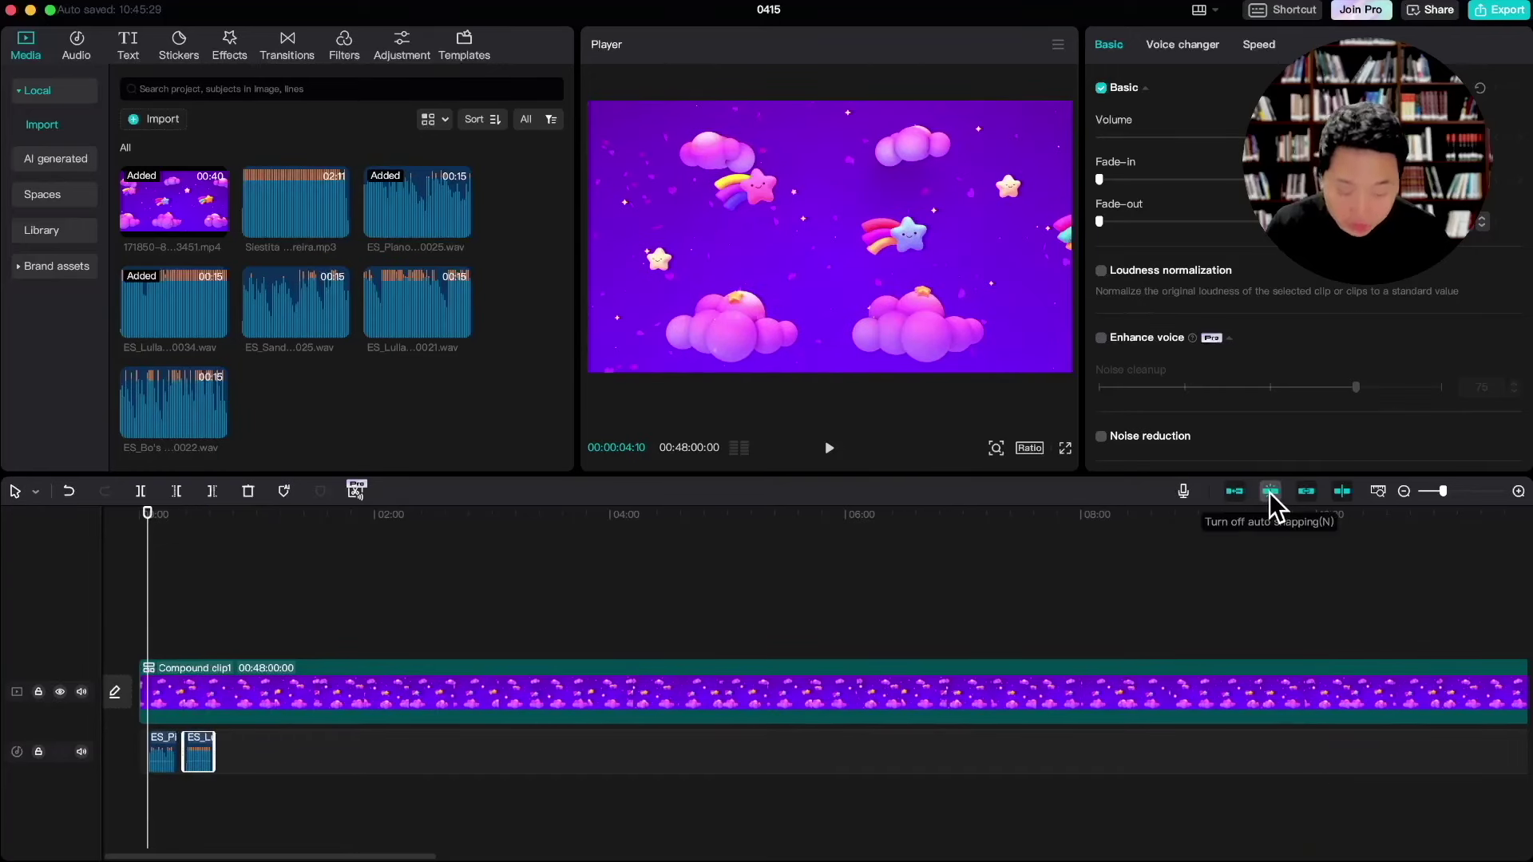
pyautogui.moveTo(208, 751); pyautogui.dragTo(189, 752)
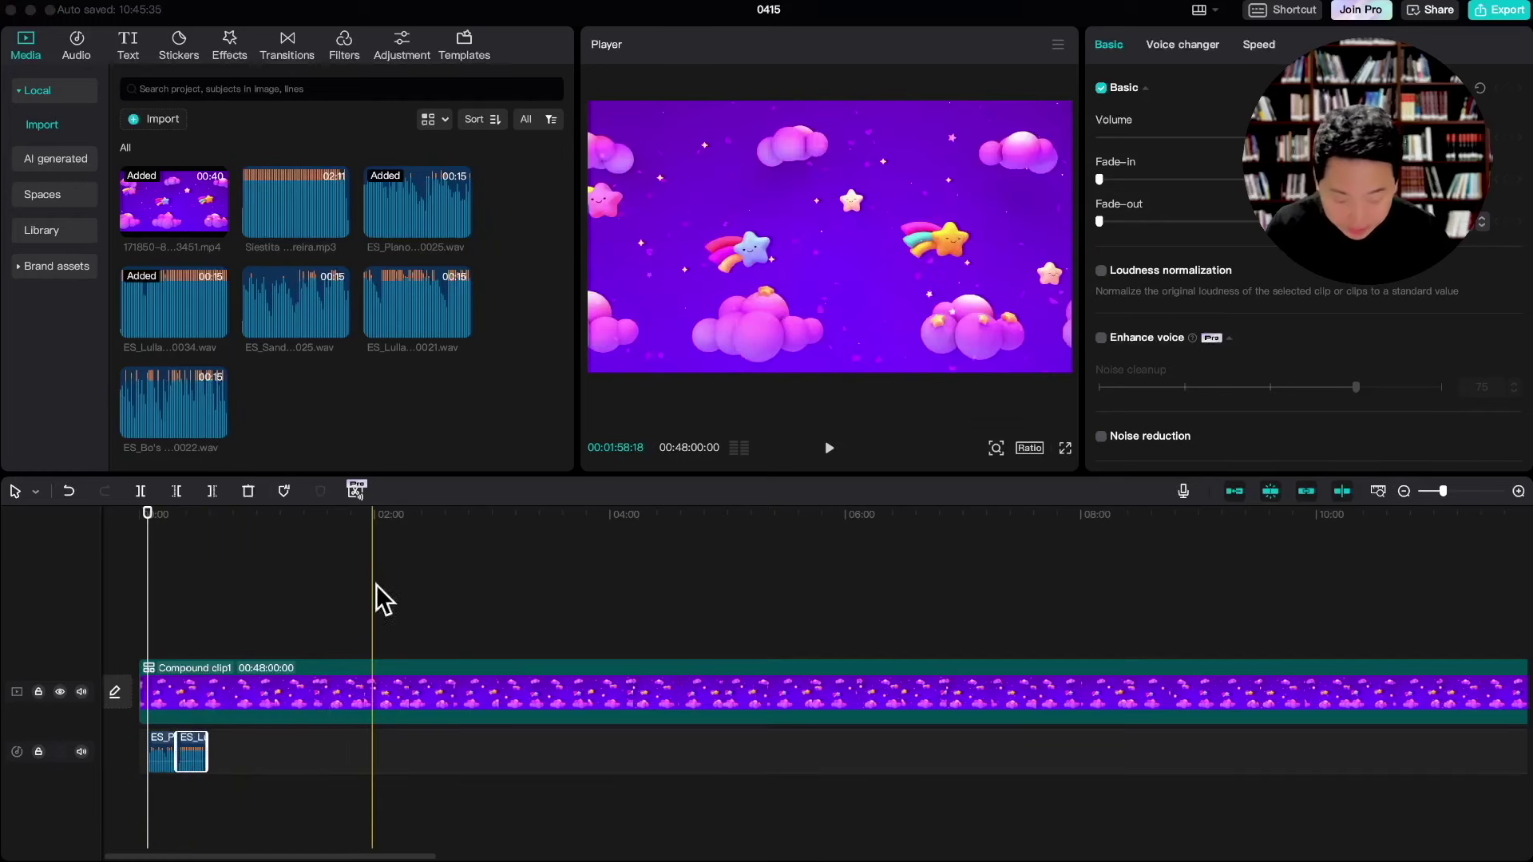
# Add the Sandman's Lullaby and Lullaby for Teddy WAV files from the Downloads folder to the end of the audio track.
pyautogui.press('super+Tab')
pyautogui.click(831, 156)
pyautogui.moveTo(831, 159); pyautogui.dragTo(364, 763)
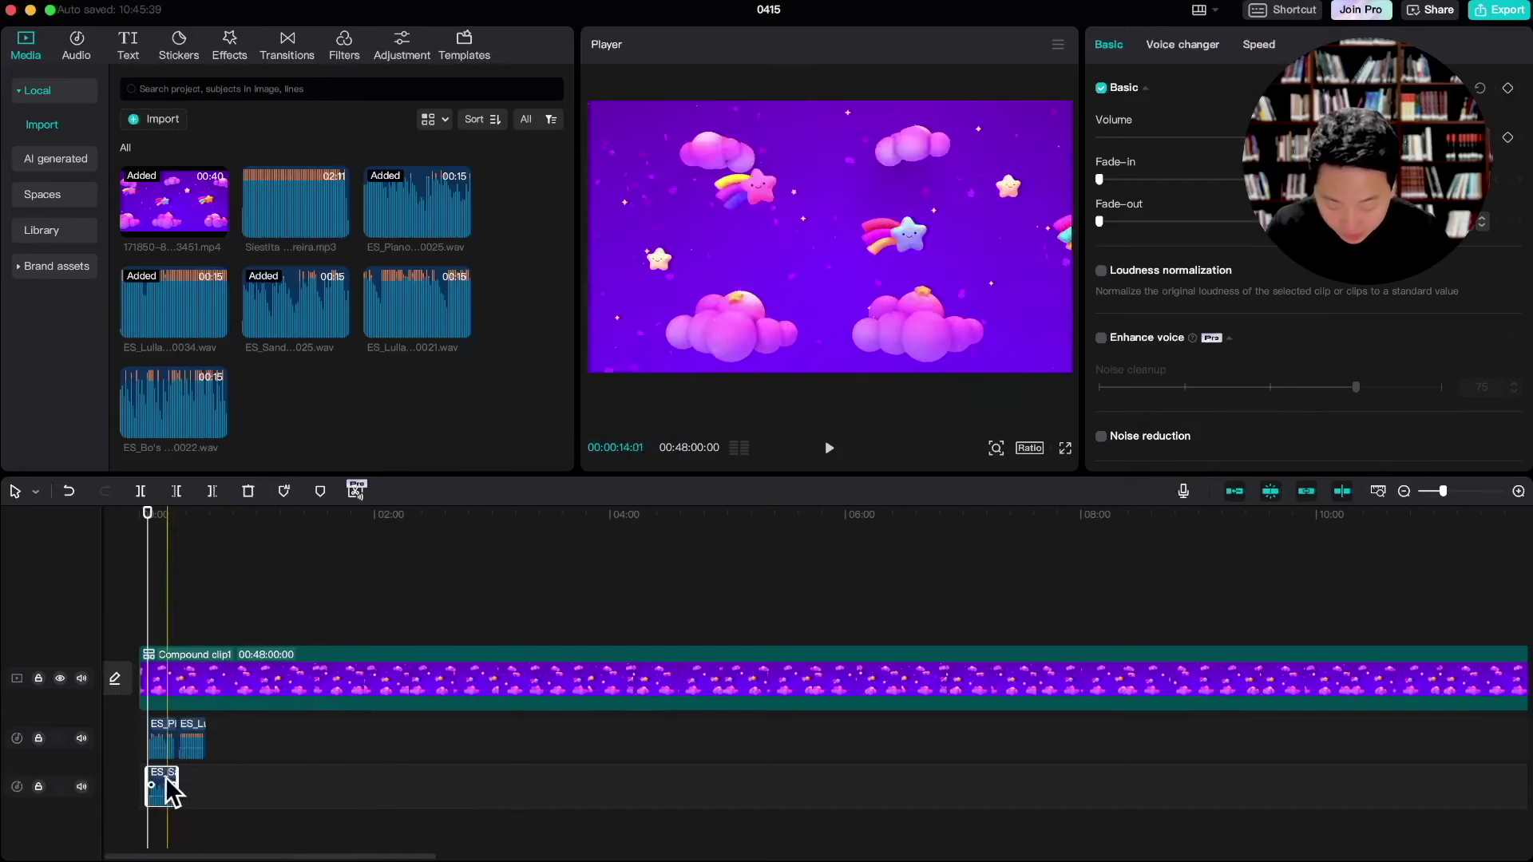
pyautogui.moveTo(154, 780); pyautogui.dragTo(212, 745)
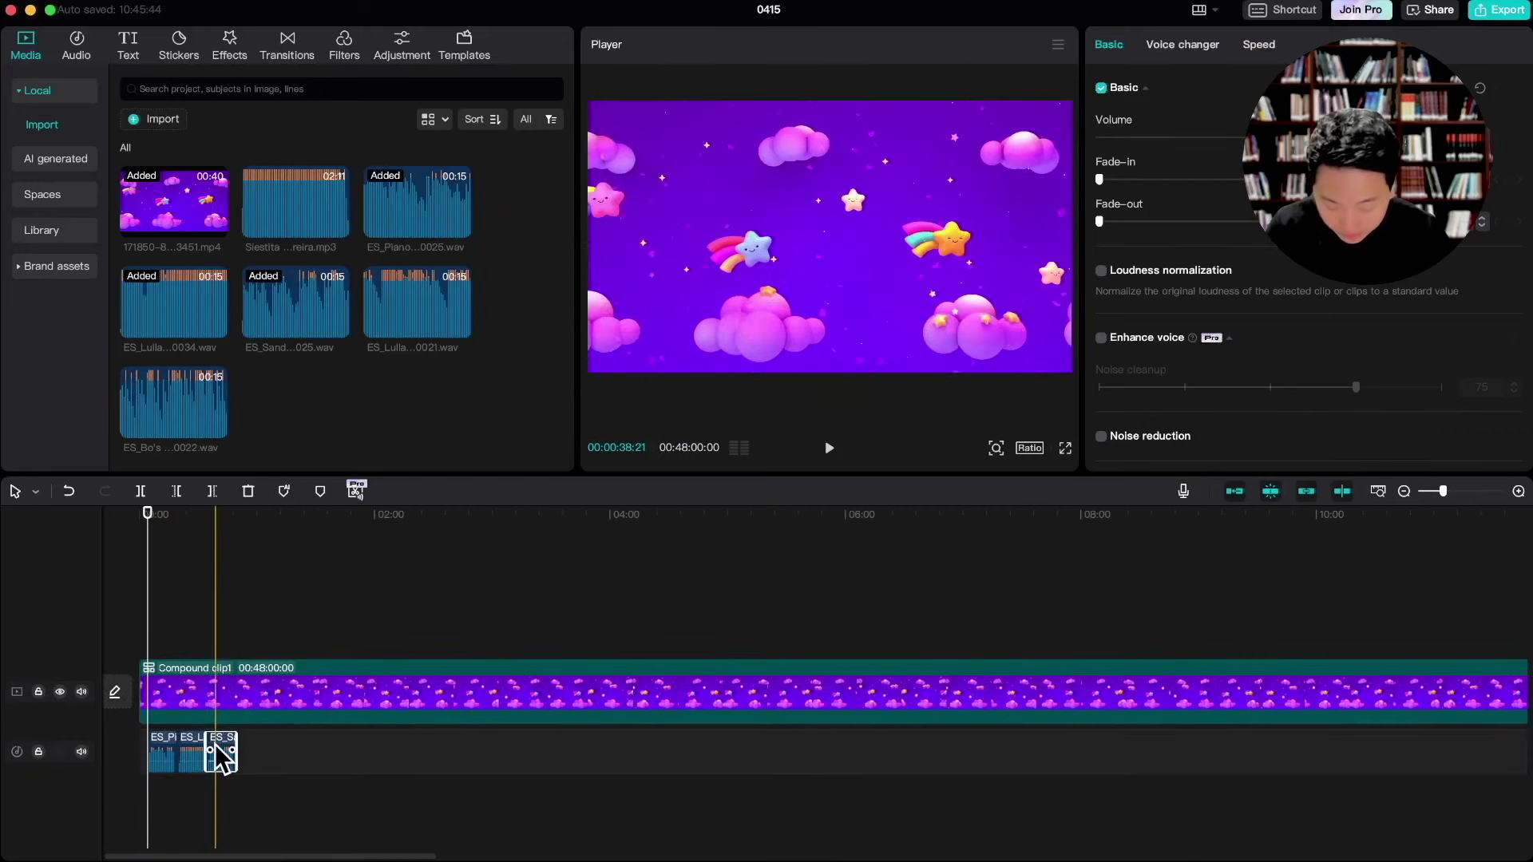
pyautogui.press('super+Tab')
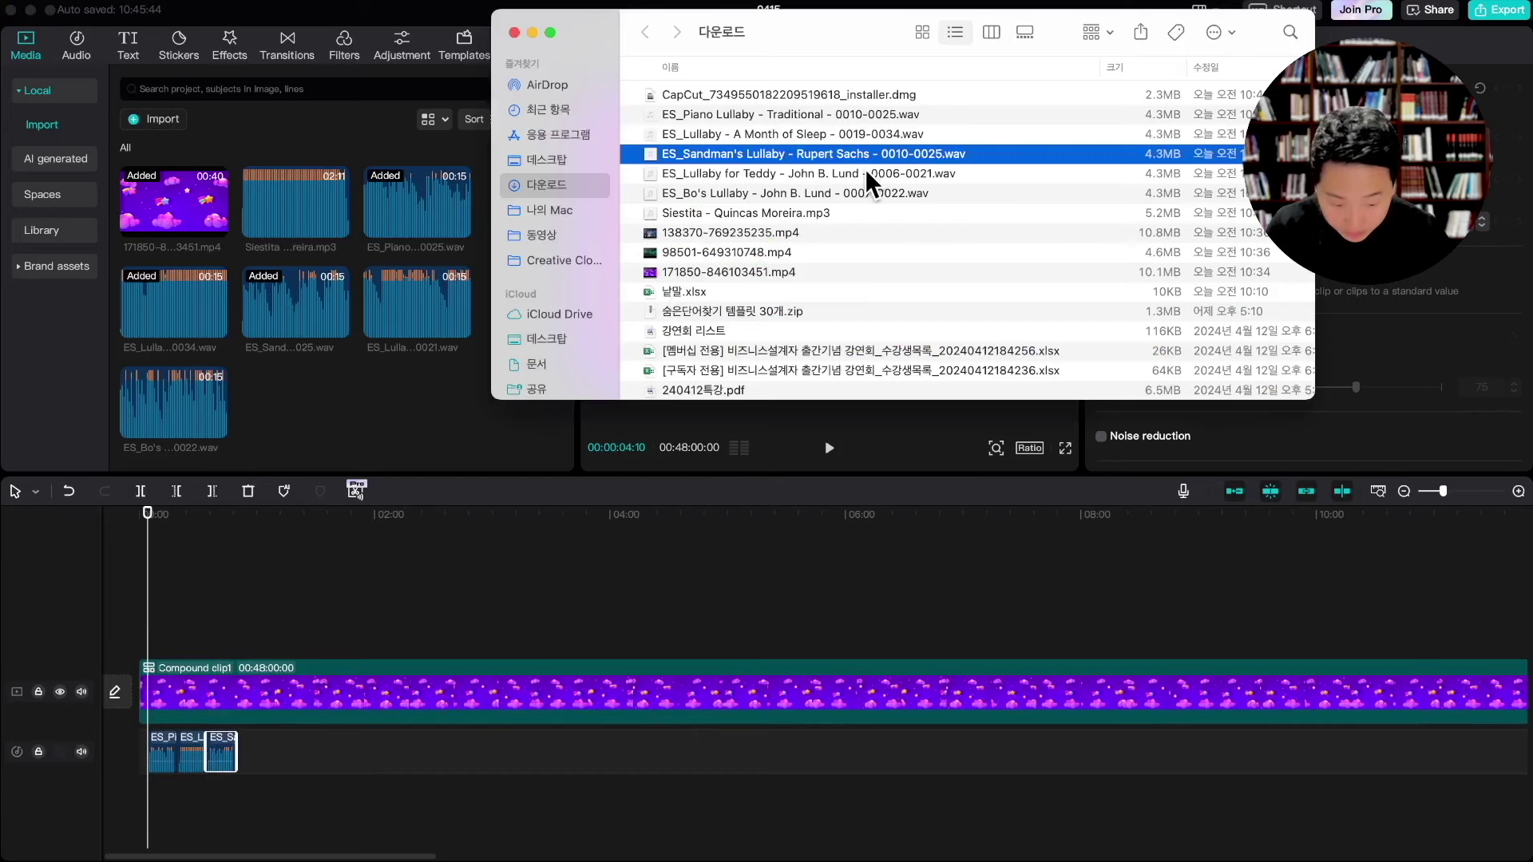
pyautogui.moveTo(870, 184); pyautogui.dragTo(252, 755)
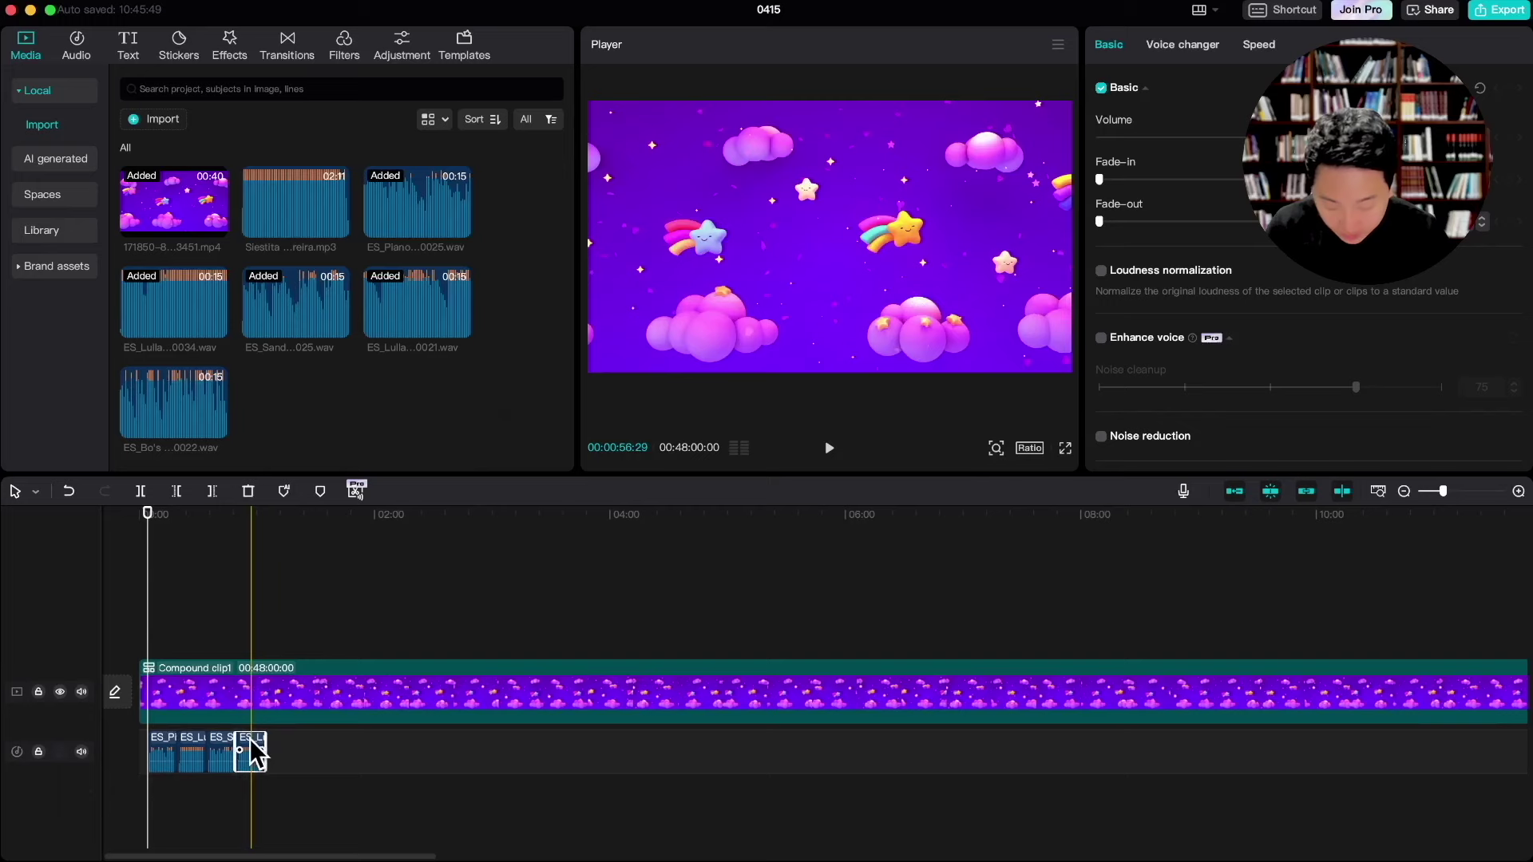
# Add Bo's Lullaby and the Siestita MP3 from the Downloads folder to the end of the audio track.
pyautogui.press('super+Tab')
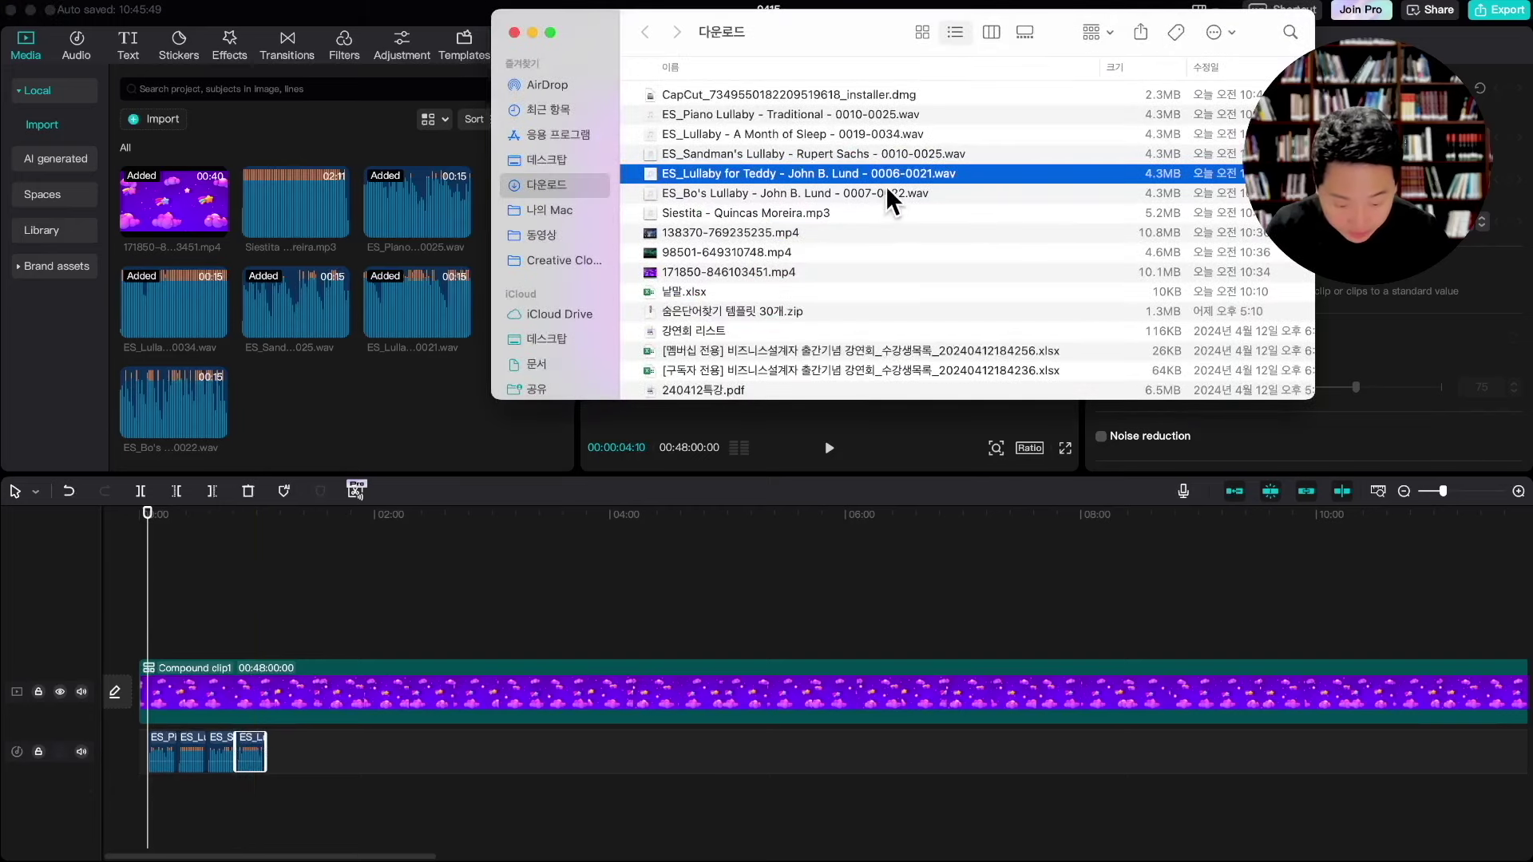
pyautogui.moveTo(886, 189); pyautogui.dragTo(266, 822)
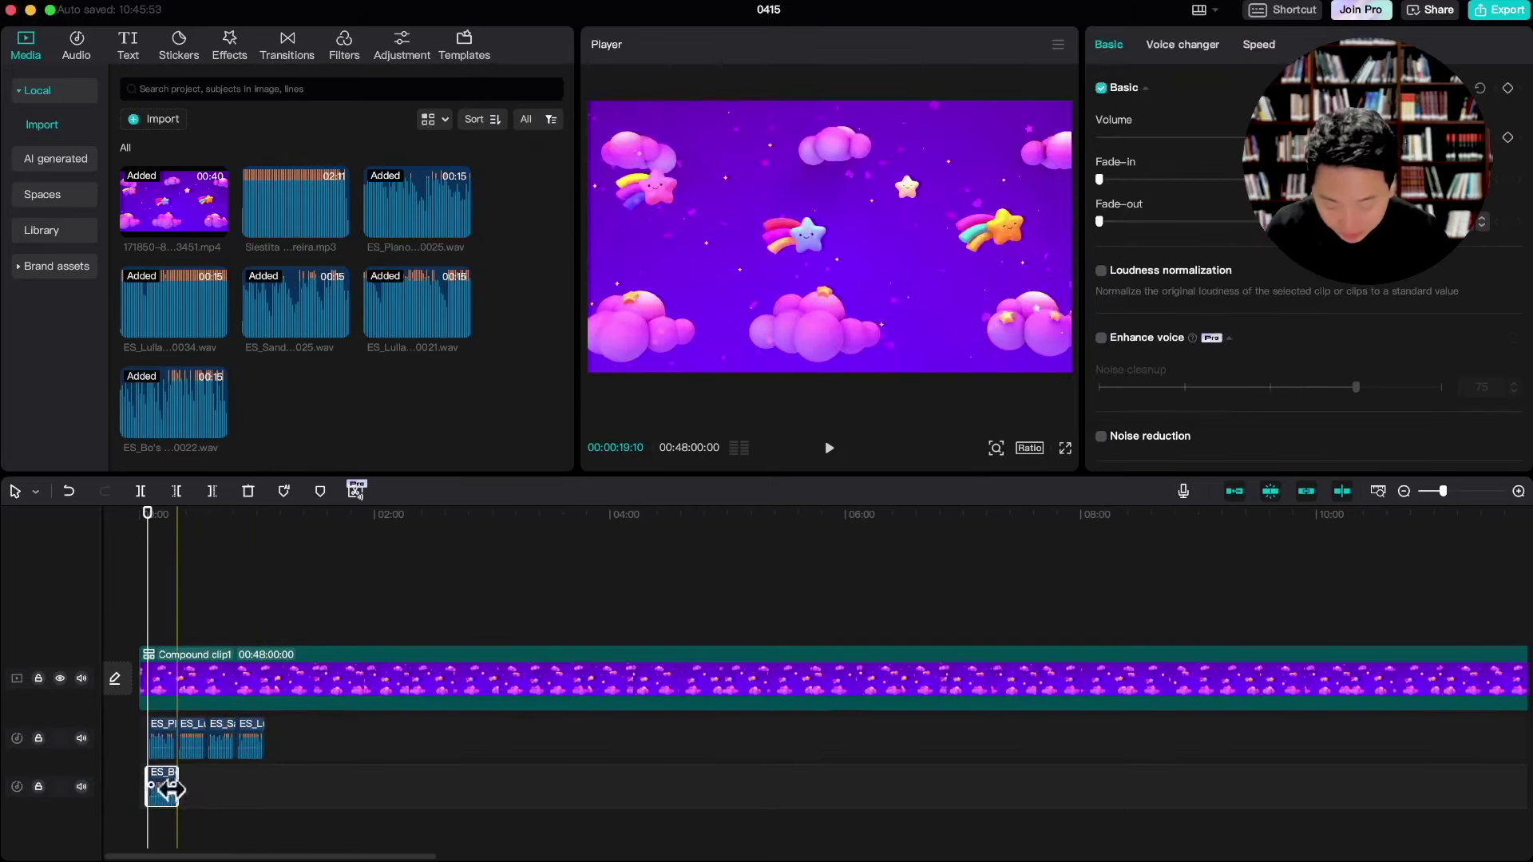
pyautogui.moveTo(163, 786); pyautogui.dragTo(288, 759)
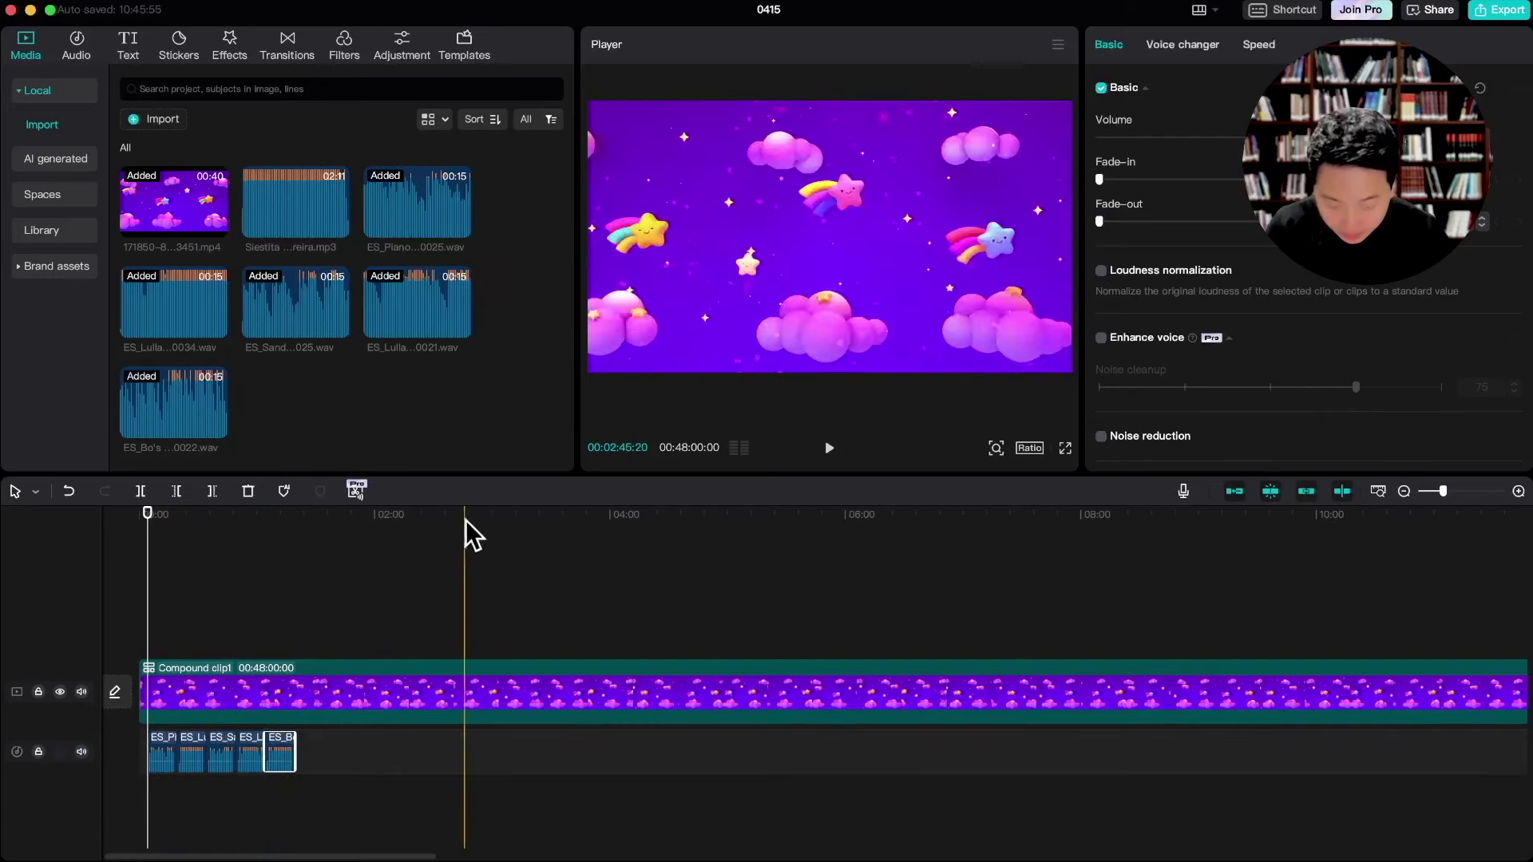
pyautogui.press('super+Tab')
pyautogui.click(746, 212)
pyautogui.moveTo(750, 211); pyautogui.dragTo(328, 749)
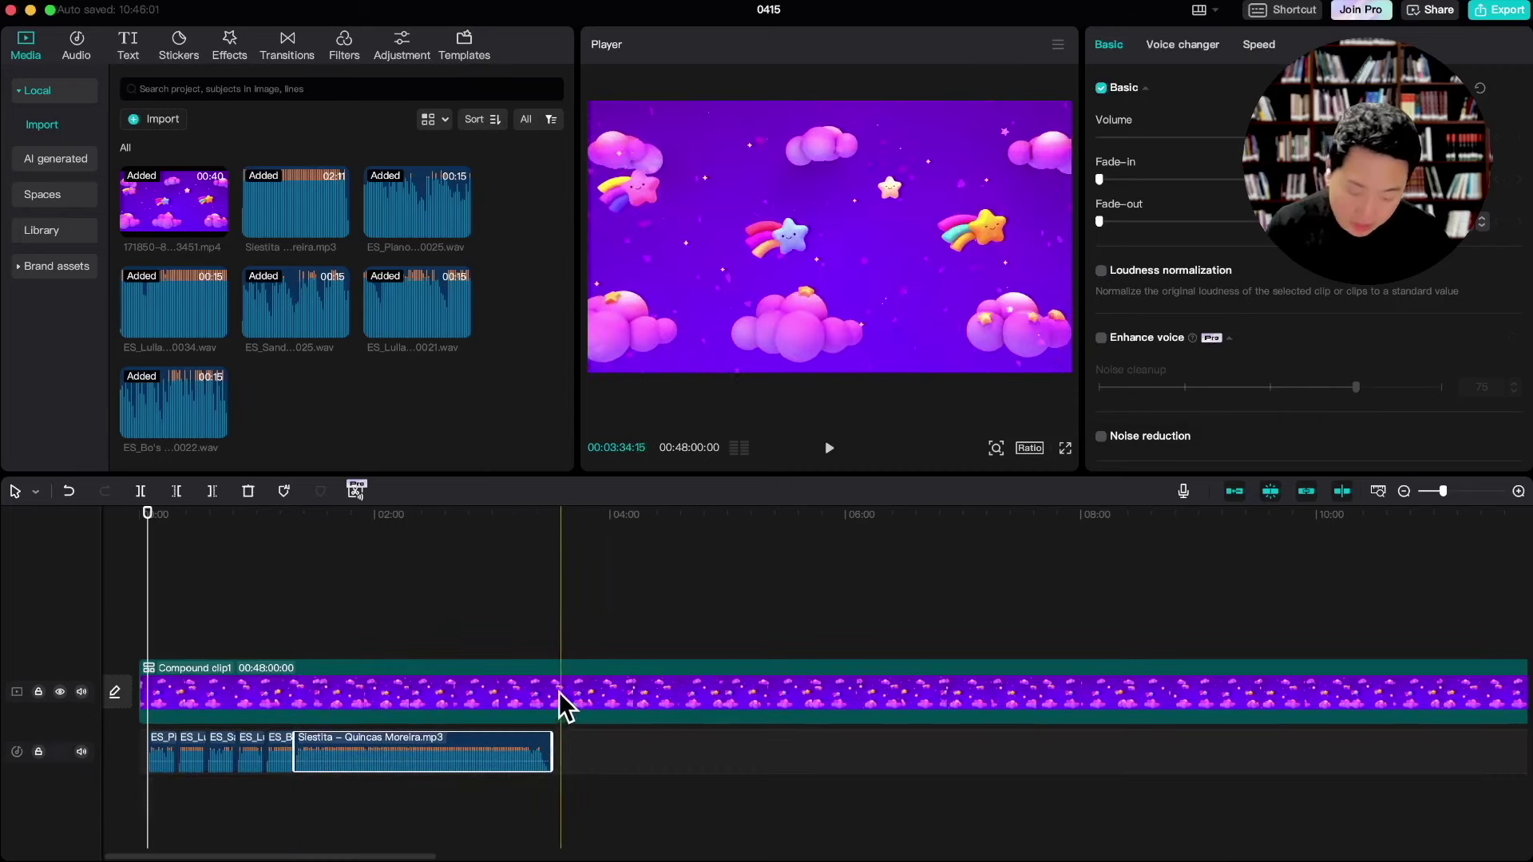
# Shift all six audio clips together to the start of the timeline and trim the compound clip to end with the music.
pyautogui.moveTo(802, 787); pyautogui.dragTo(123, 759)
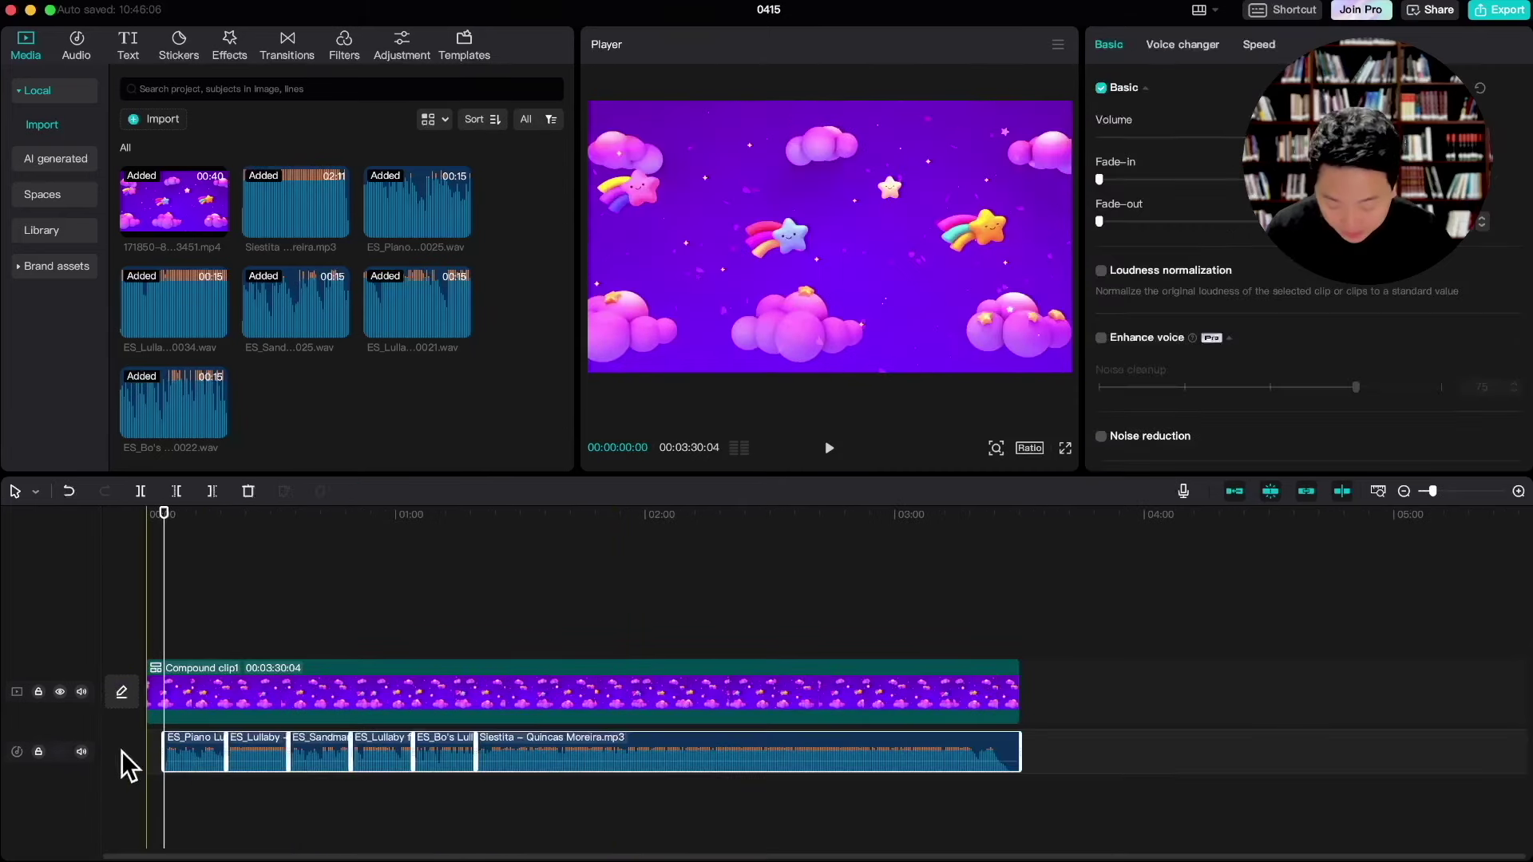
pyautogui.moveTo(401, 759); pyautogui.dragTo(380, 760)
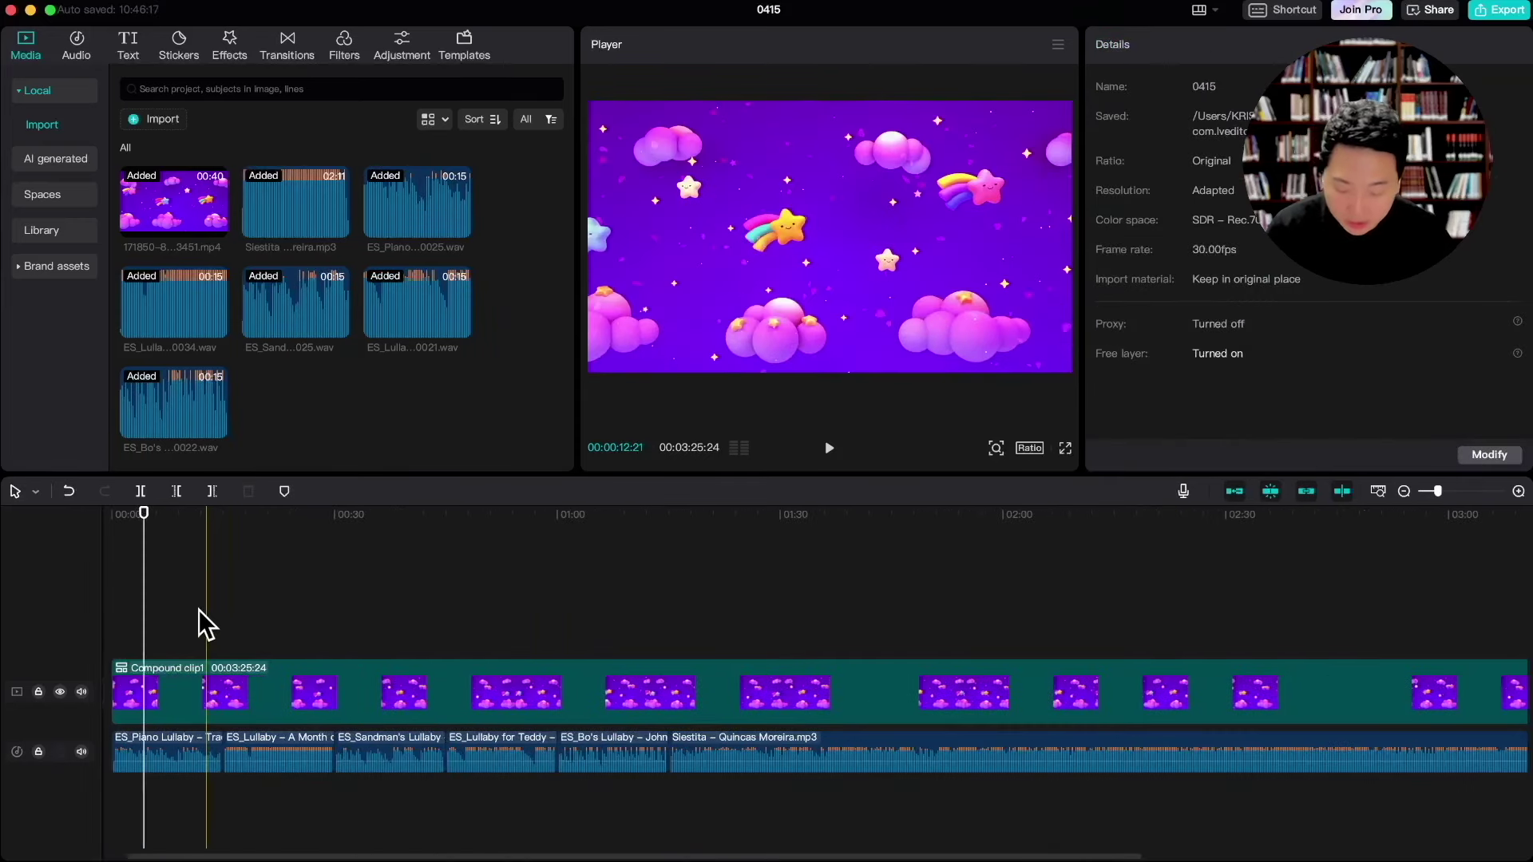
# Play back the opening songs, remove the Lullaby - A Month of Sleep clip and close the gap between the remaining audio clips.
pyautogui.click(127, 592)
pyautogui.press('space')
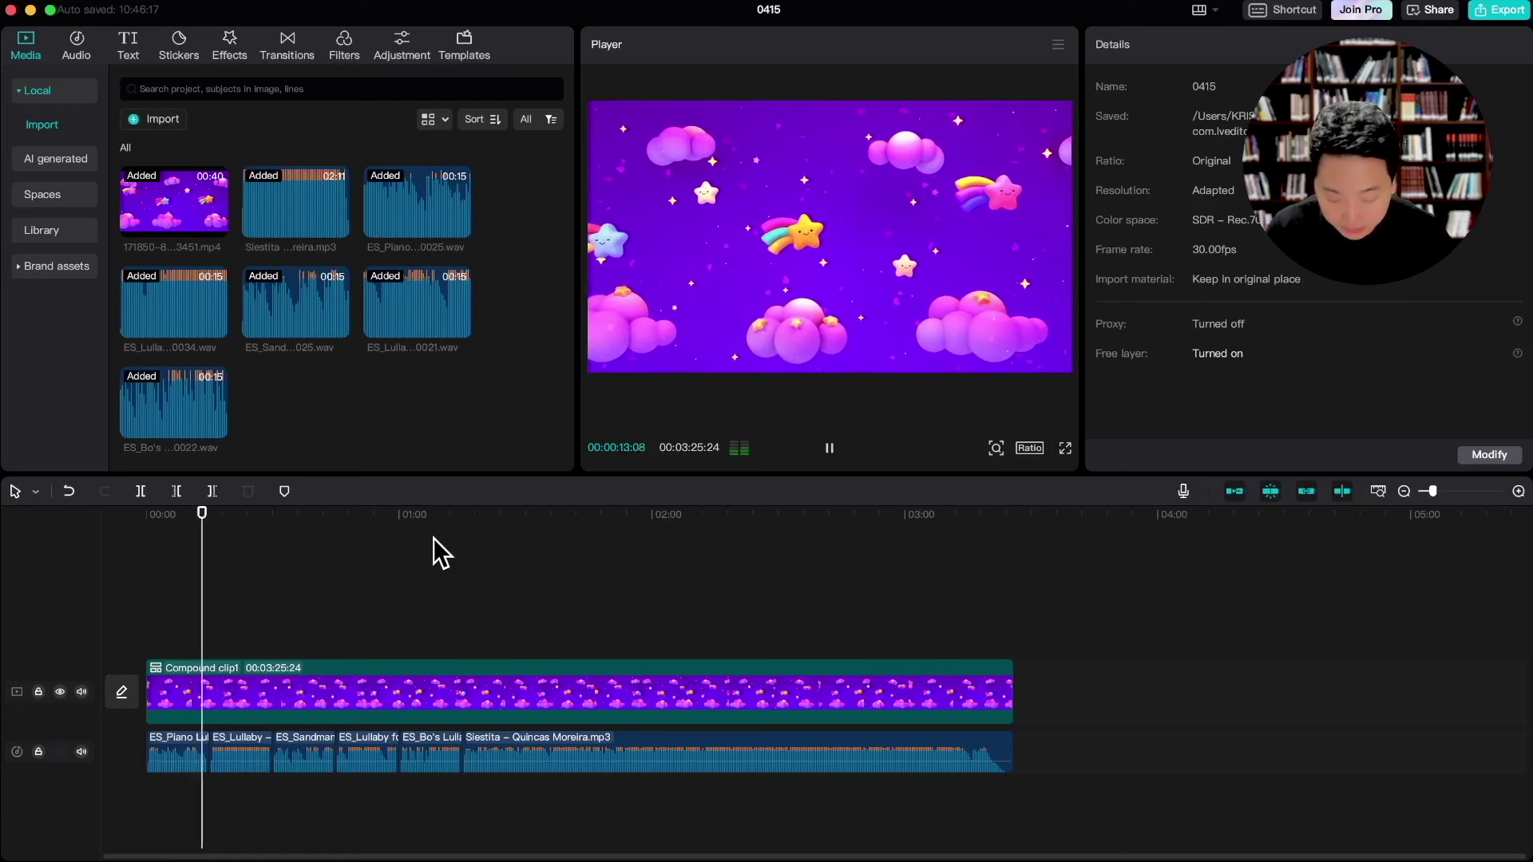
pyautogui.click(239, 750)
pyautogui.press('Delete')
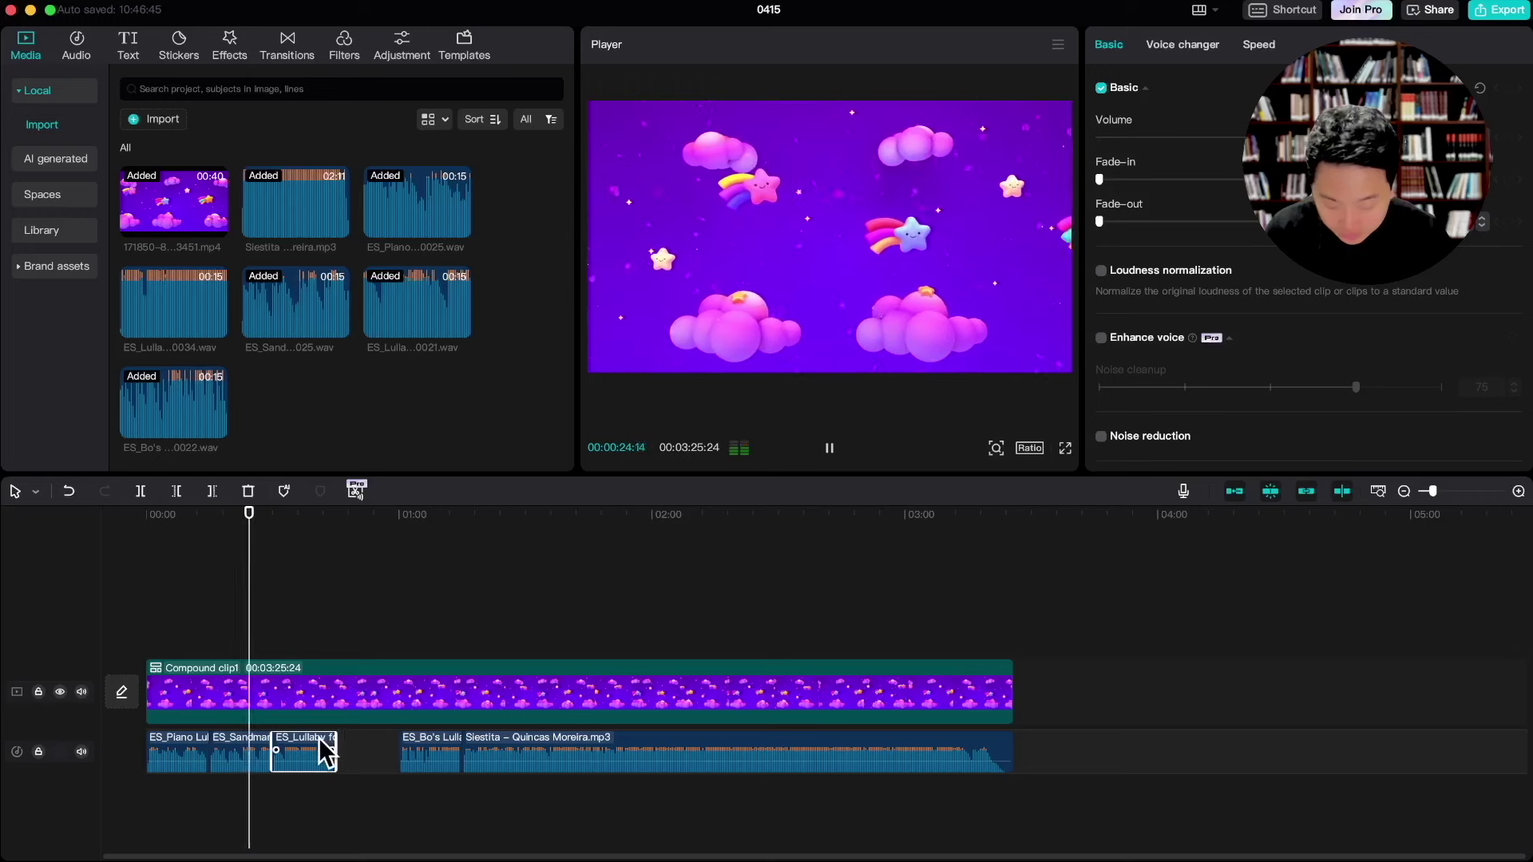
pyautogui.click(369, 751)
pyautogui.press('Delete')
# Preview the edited timeline within the Siestita track, stop playback and place the playhead at about 2:16.
pyautogui.click(449, 639)
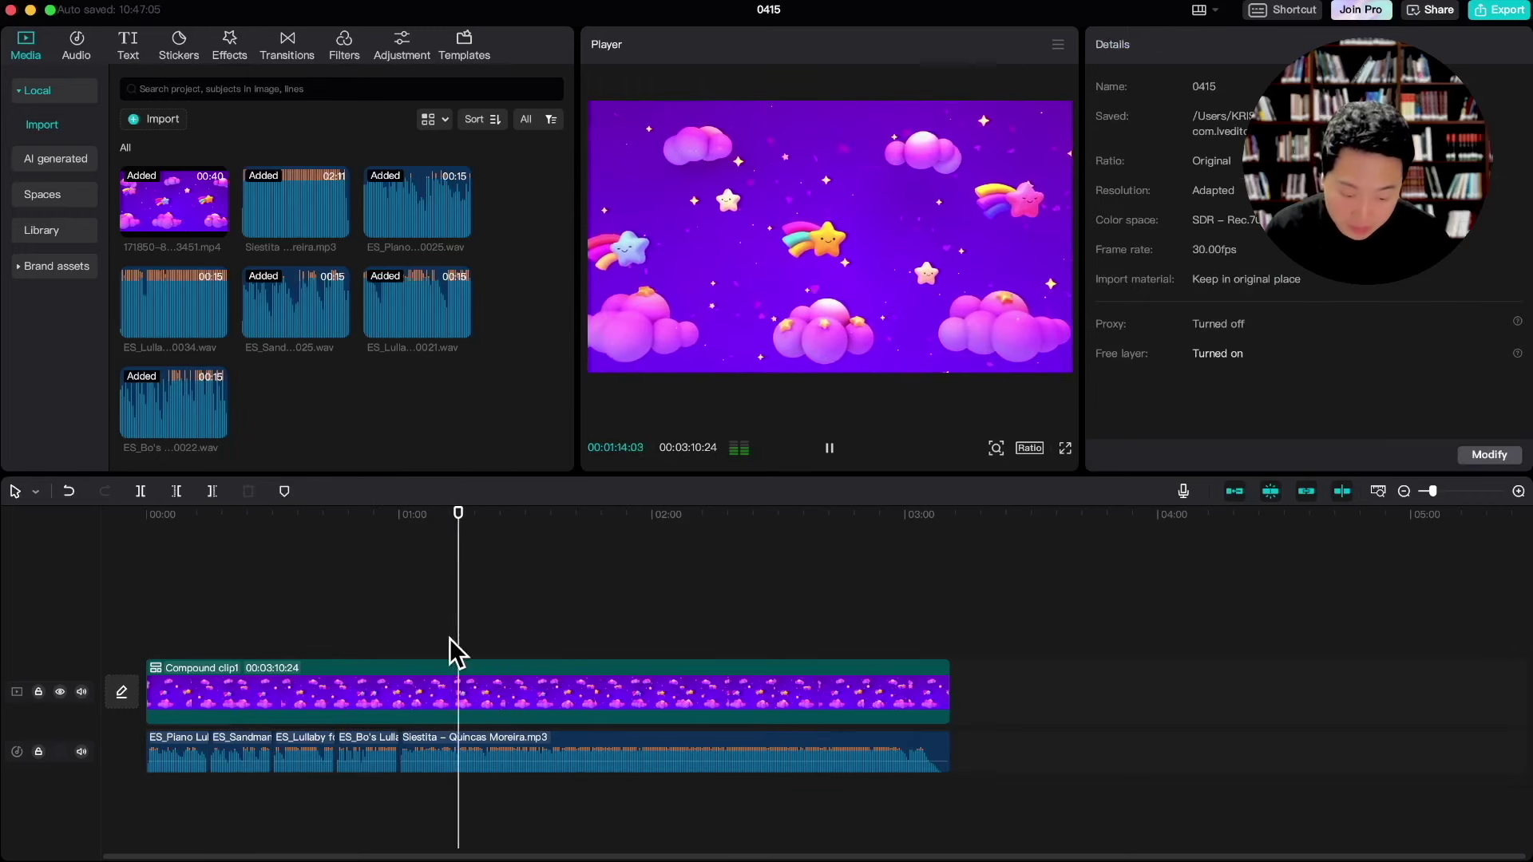
pyautogui.press('space')
pyautogui.click(719, 591)
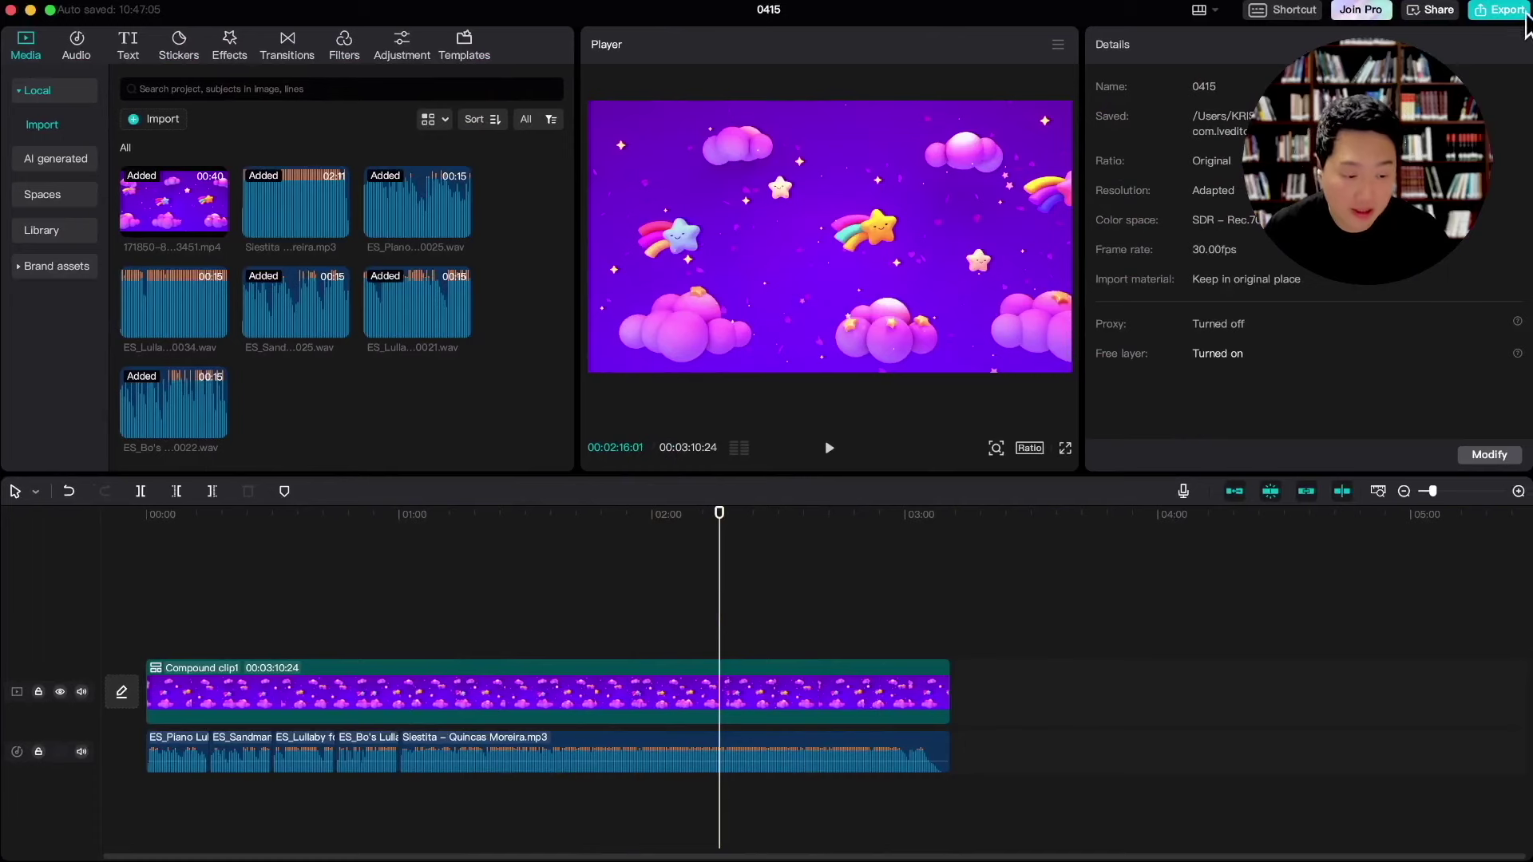
# Export the video as 0415(1) in 1080P, HEVC, mp4 at 30fps with the recommended bit rate, and dismiss the sharing options.
pyautogui.click(1501, 11)
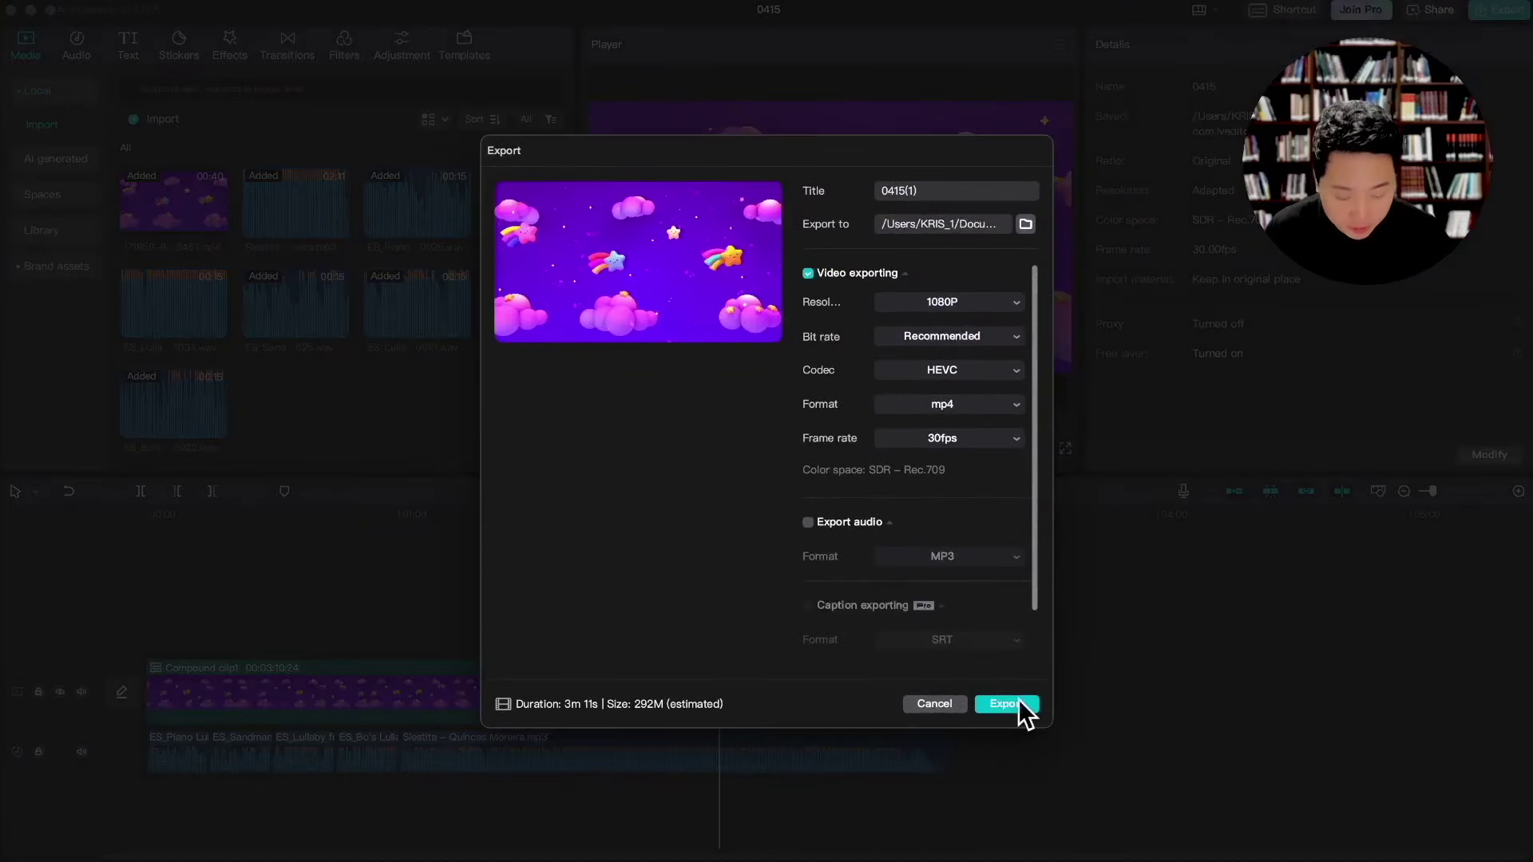
pyautogui.click(1007, 704)
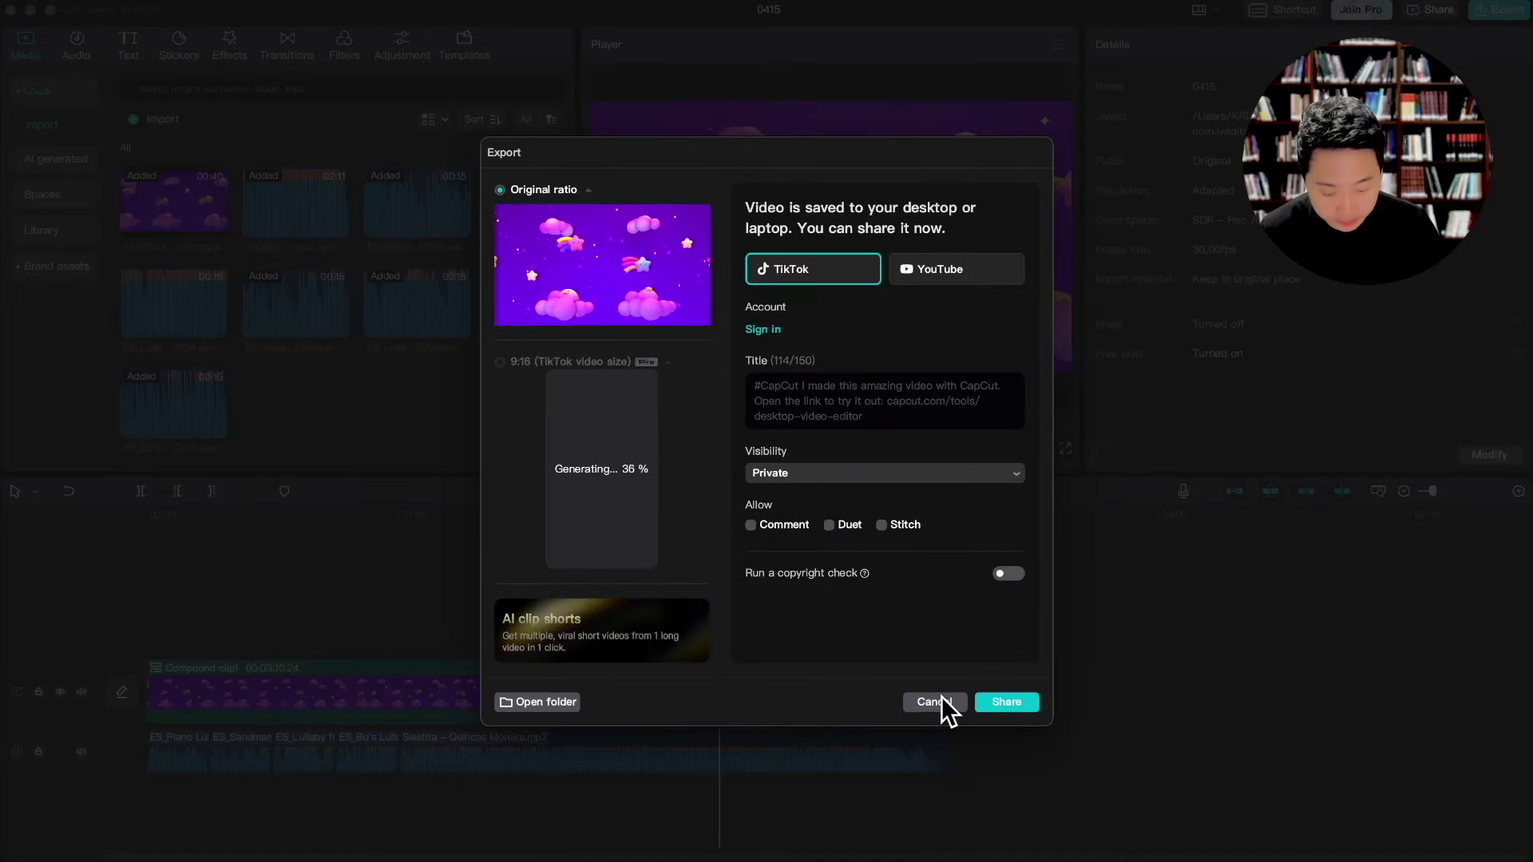
pyautogui.click(941, 697)
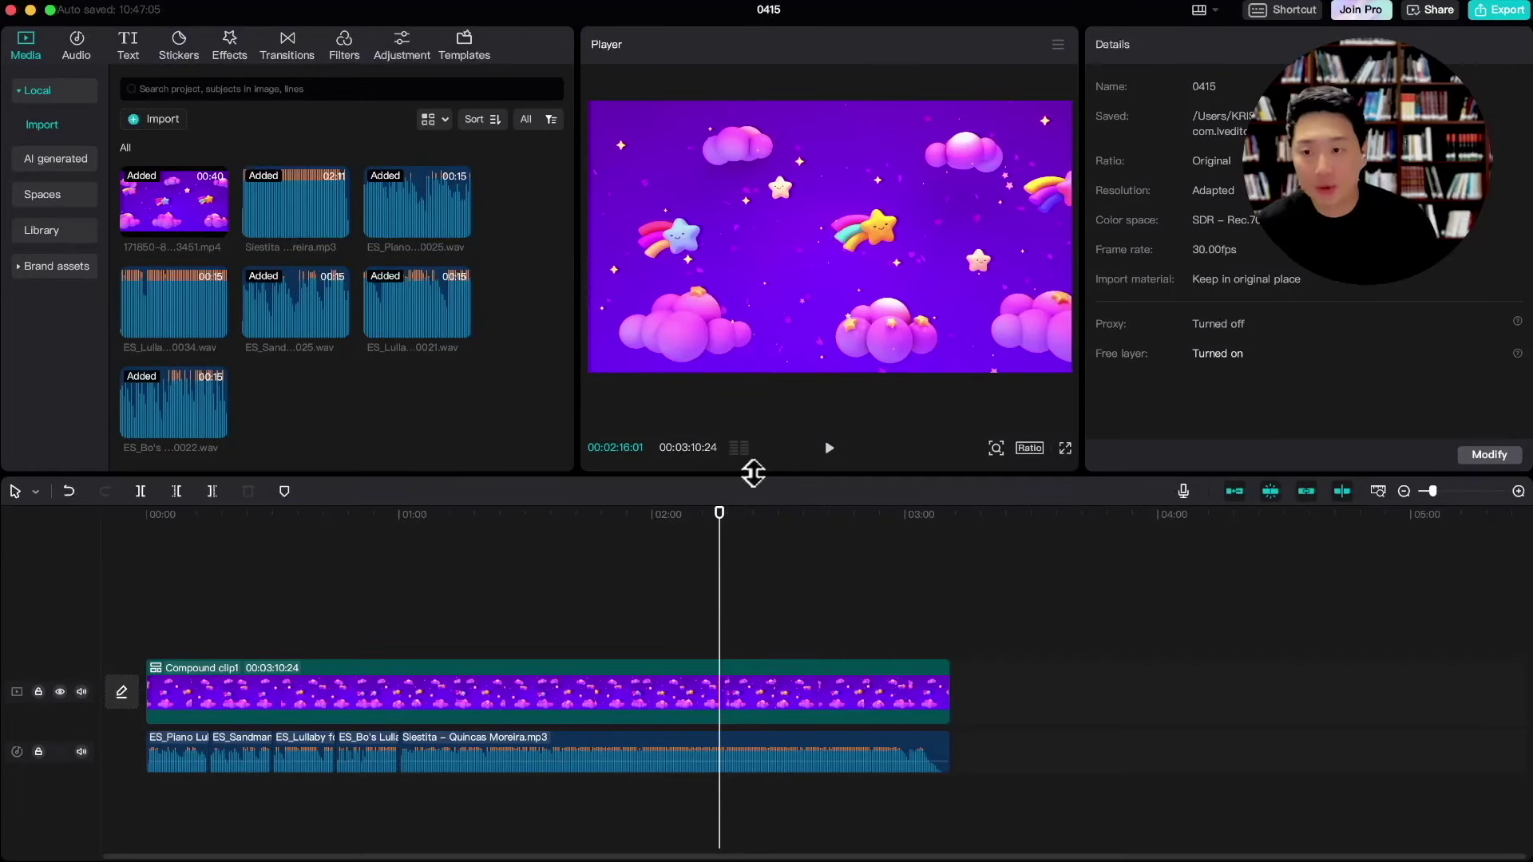